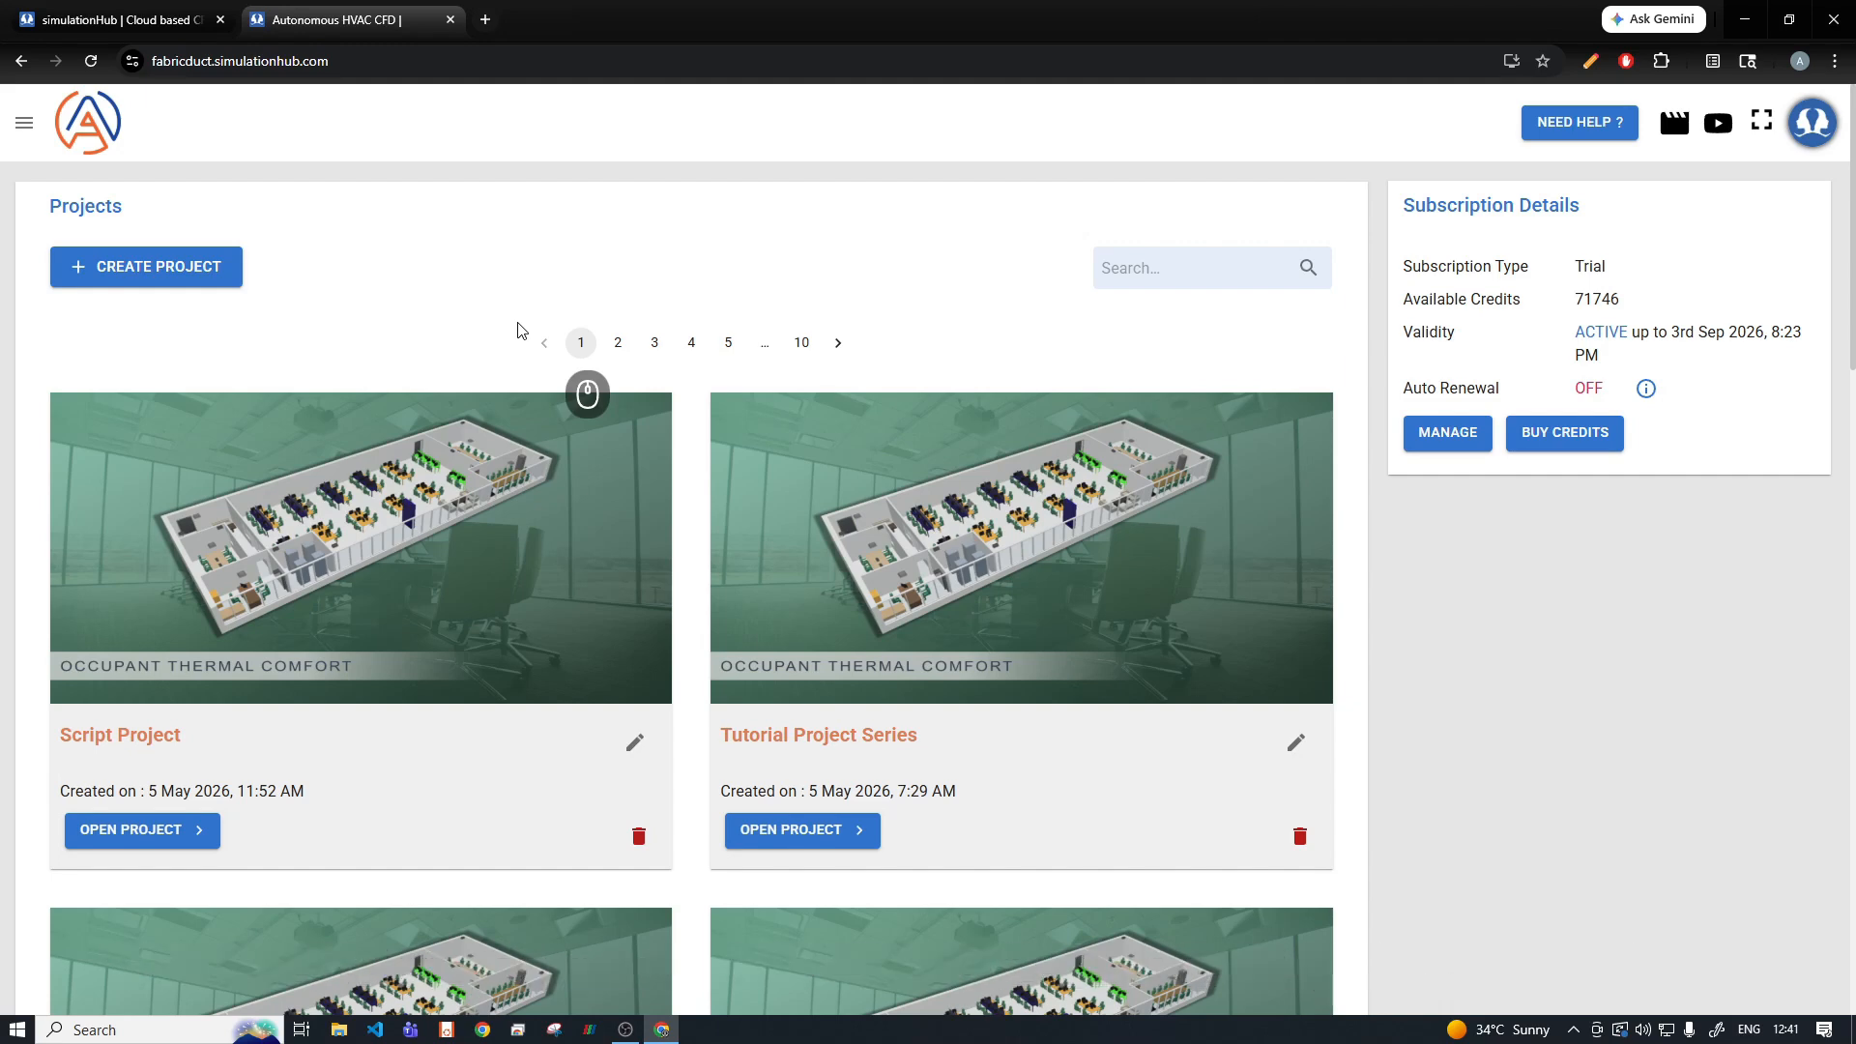
Step: Create a new project named "Community Hall project"
click(159, 271)
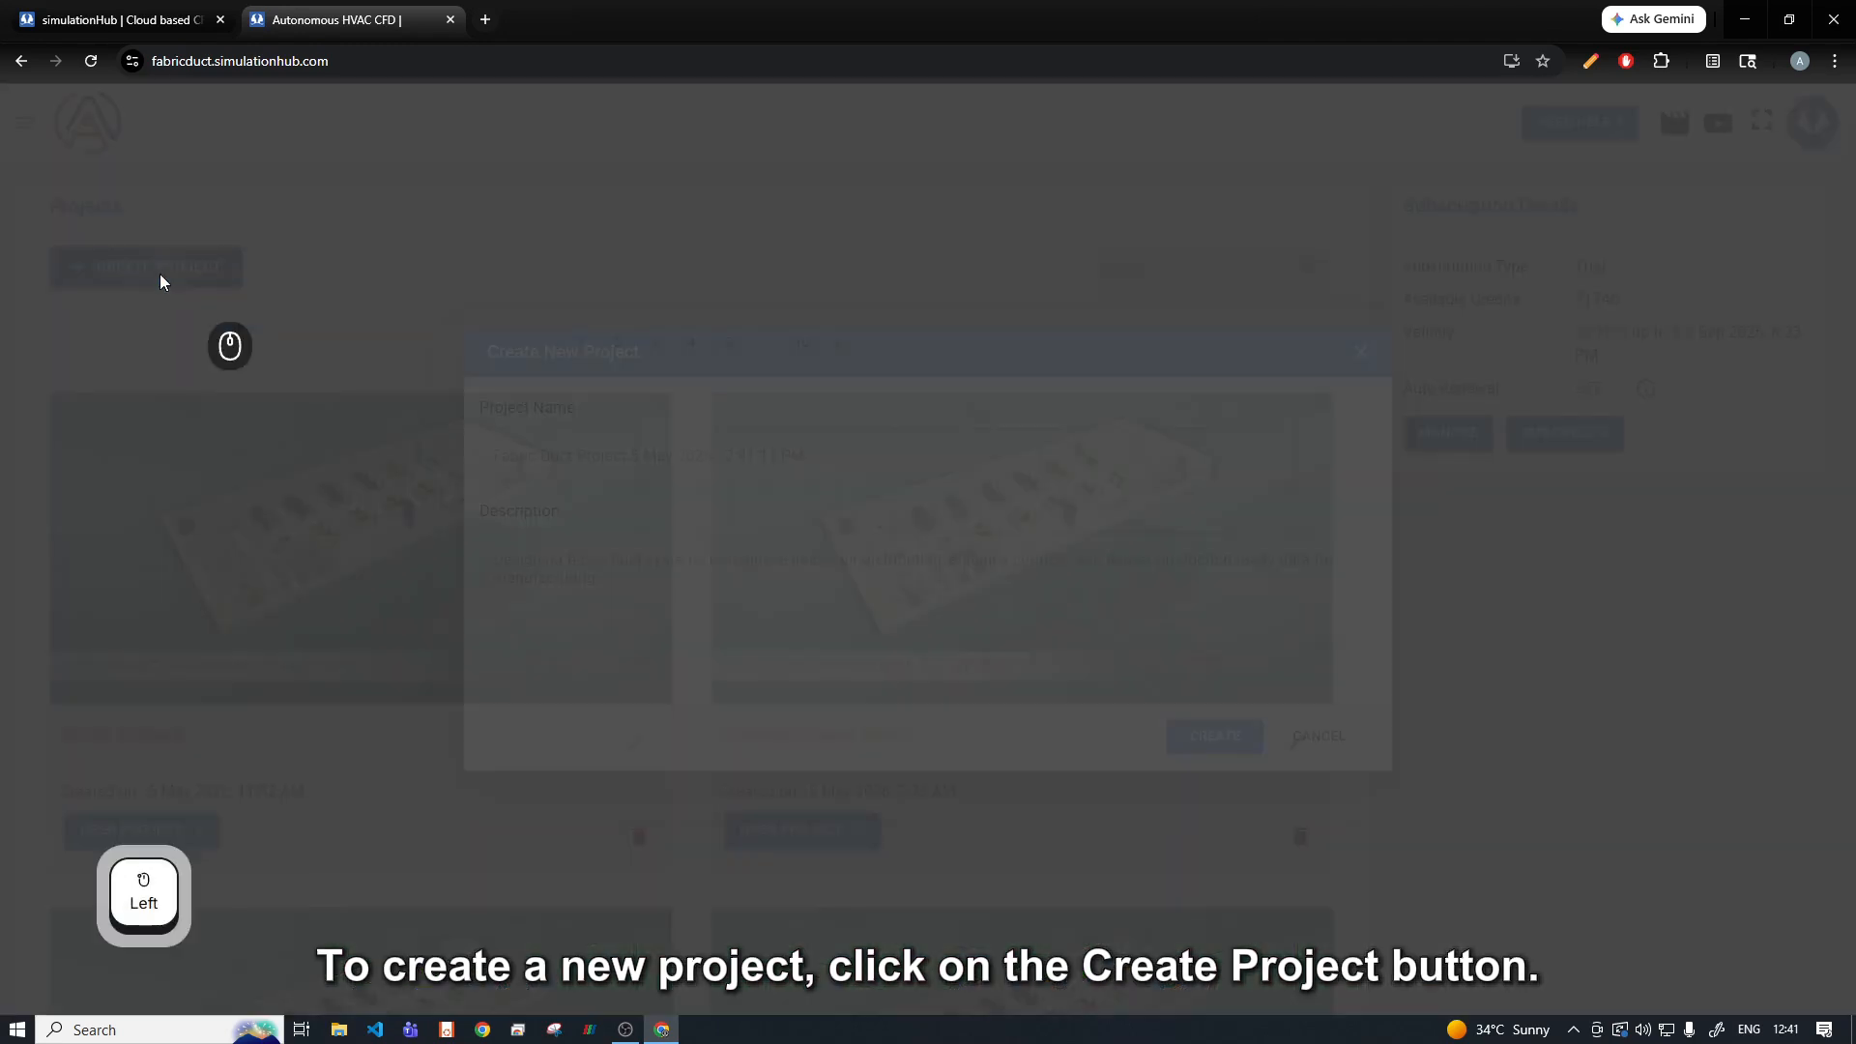
click(633, 453)
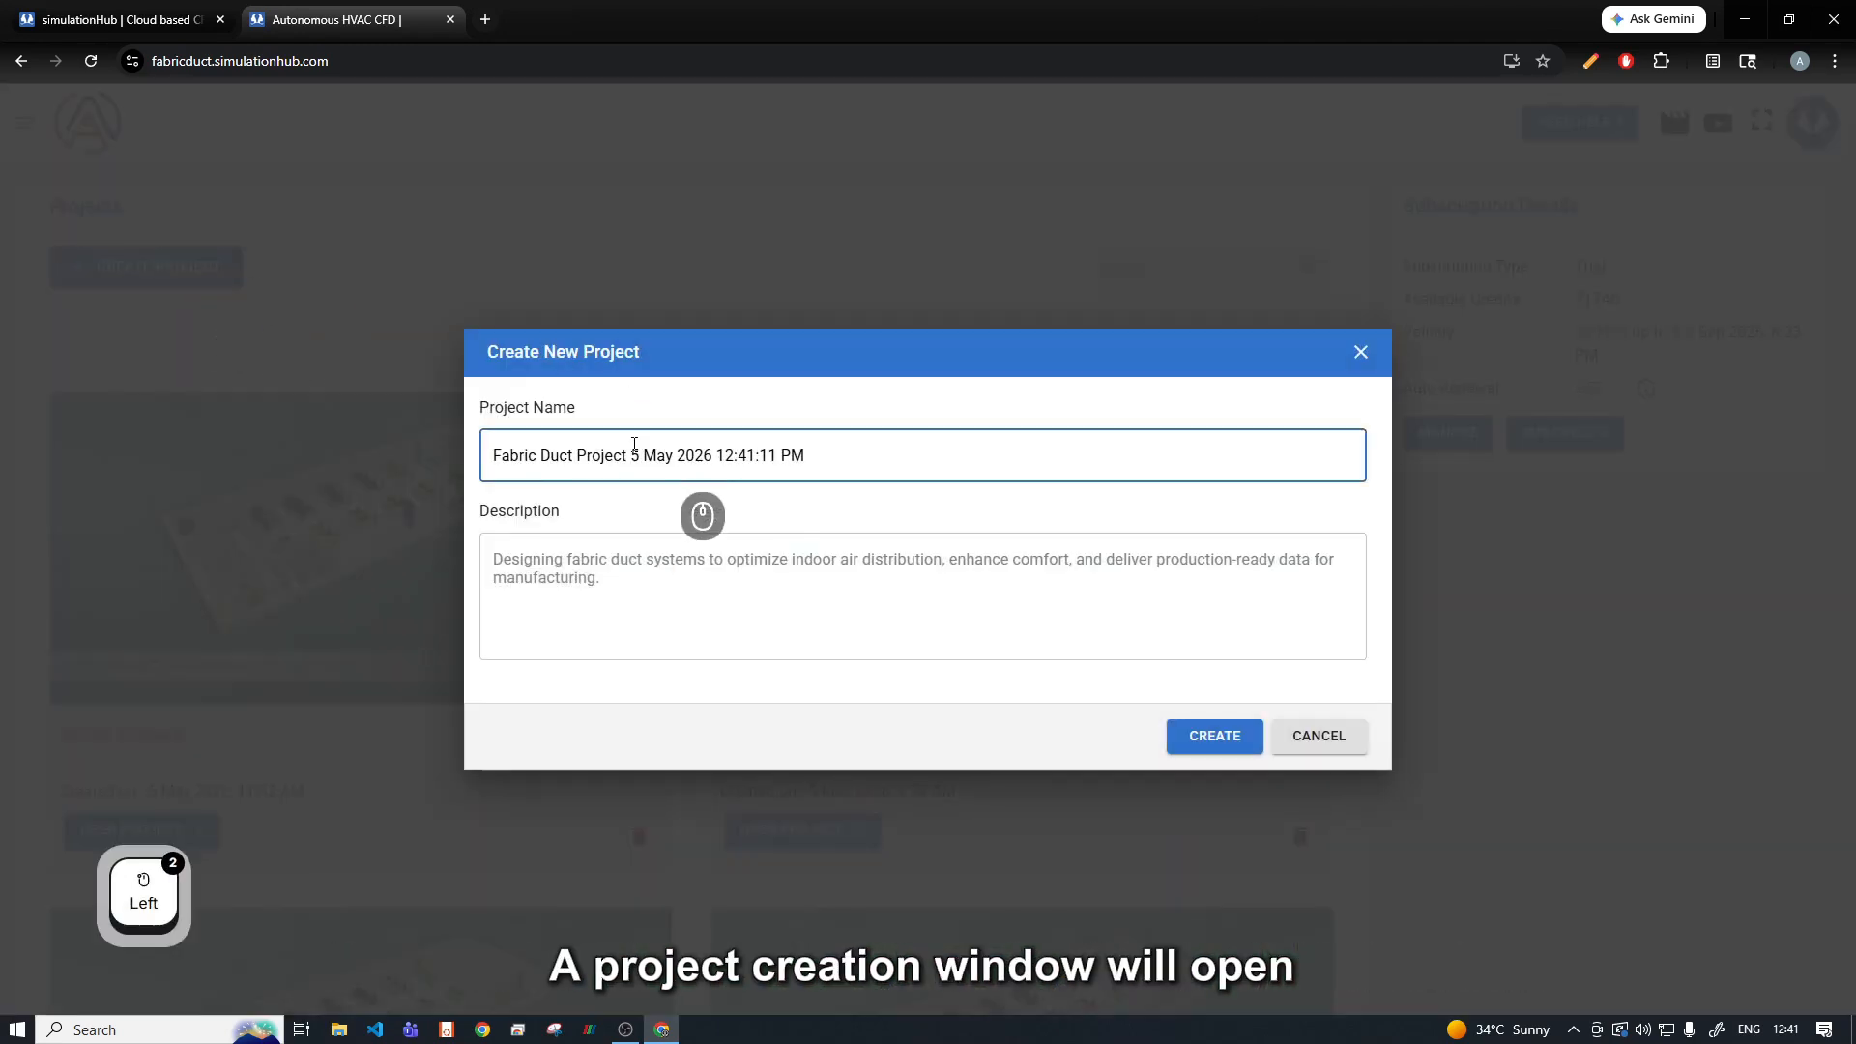
key(ctrl+a)
key(BackSpace)
text(Community Hall pro)
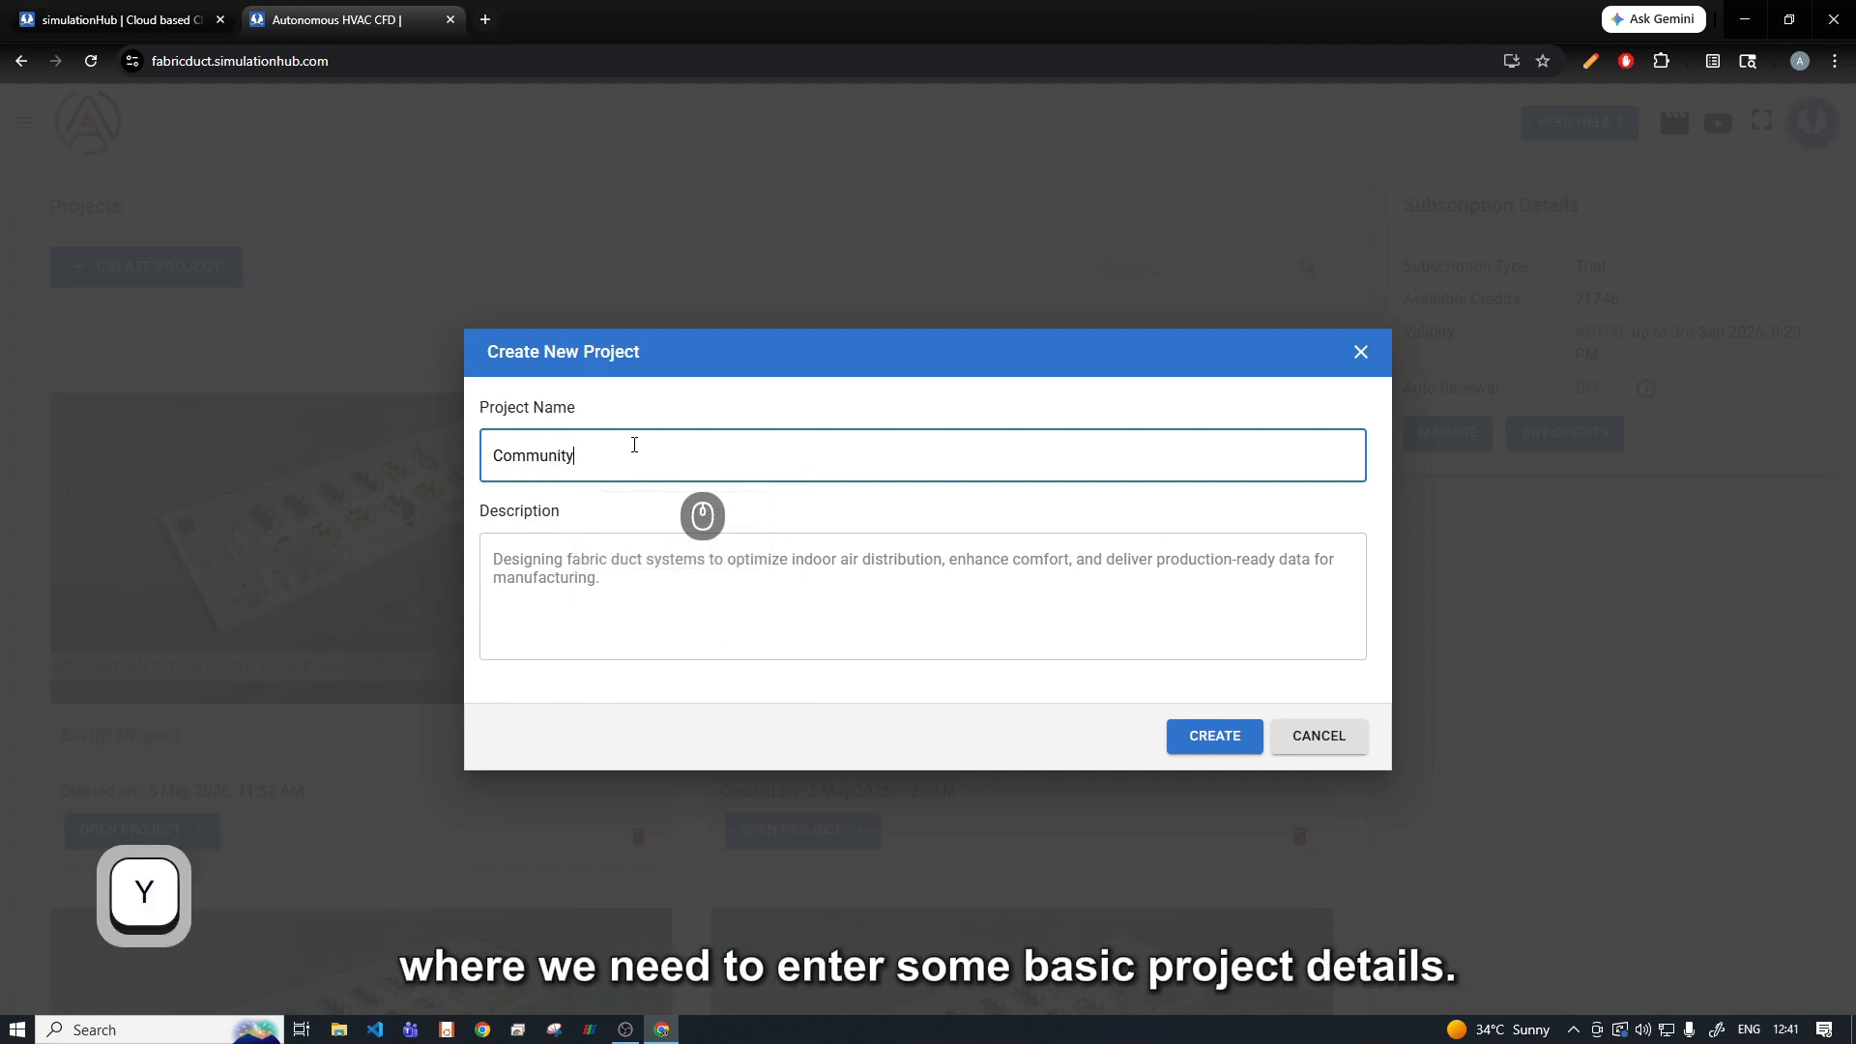
text(ject)
click(1220, 740)
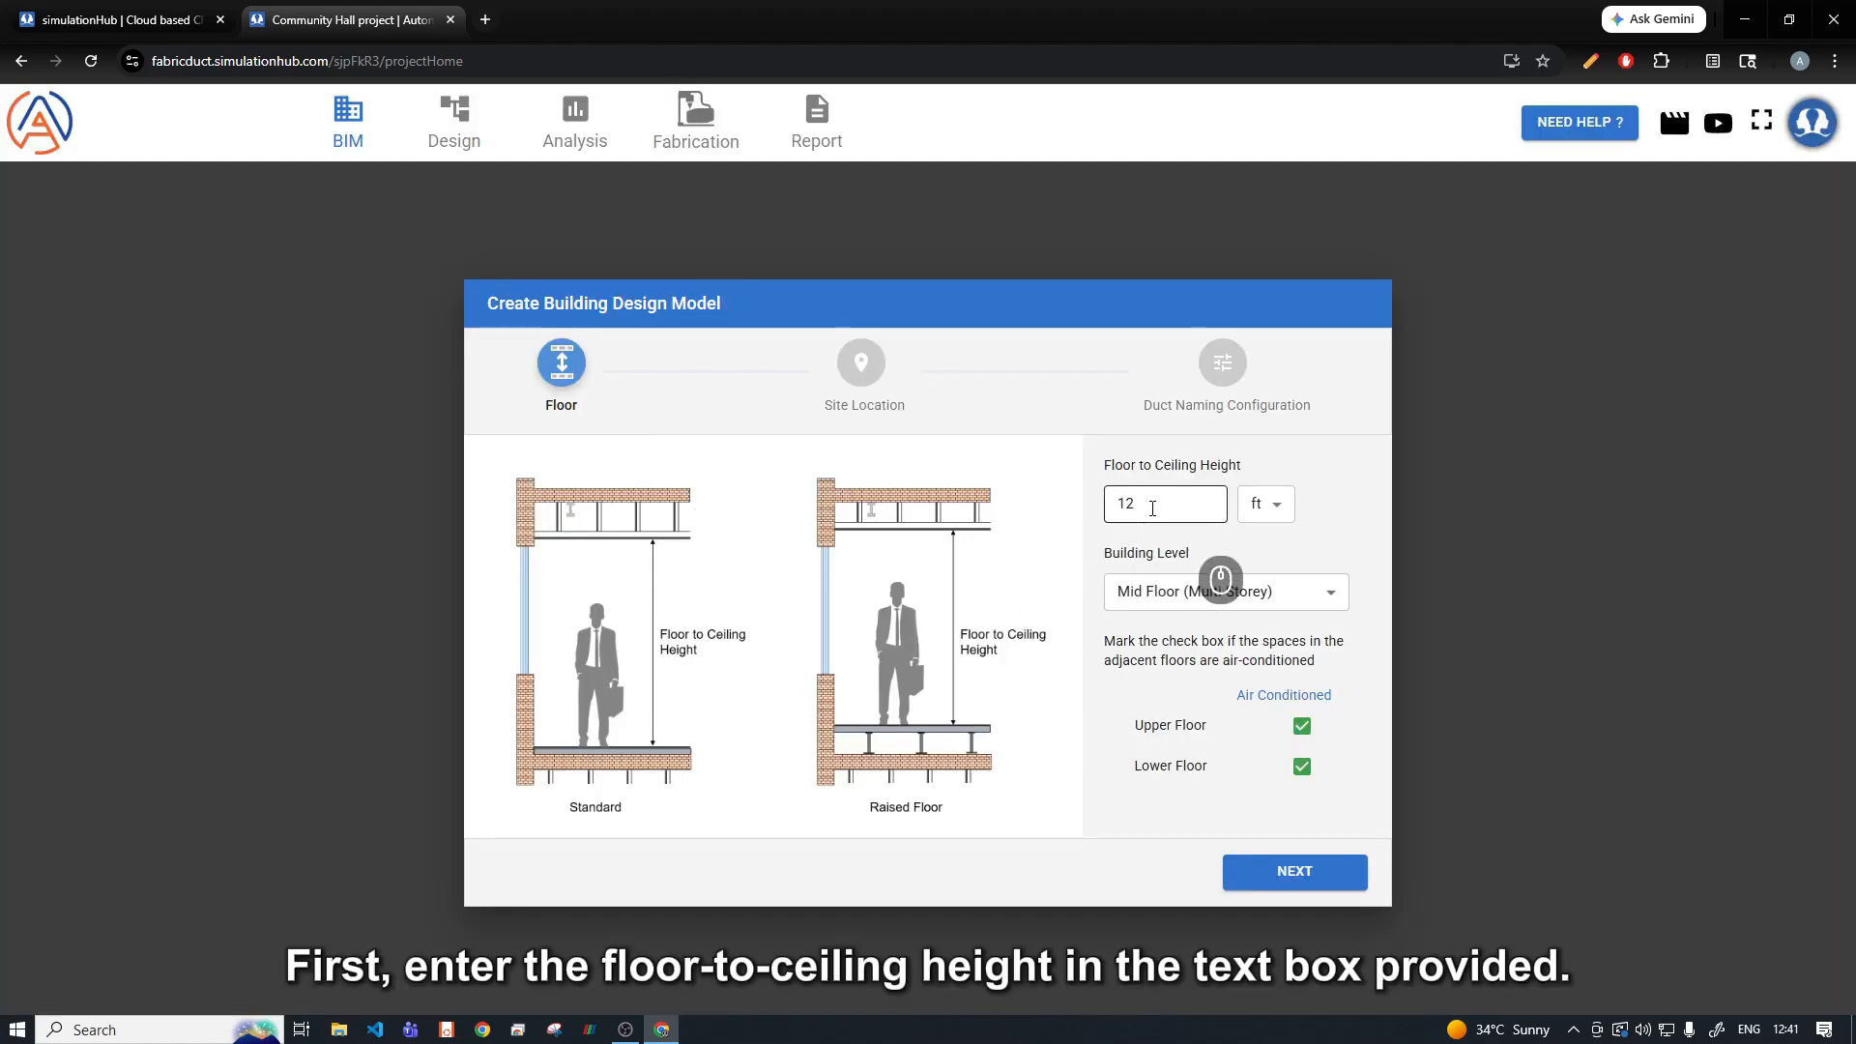
Step: Set the floor-to-ceiling height to 20 ft and accept the default site location
double_click(1153, 509)
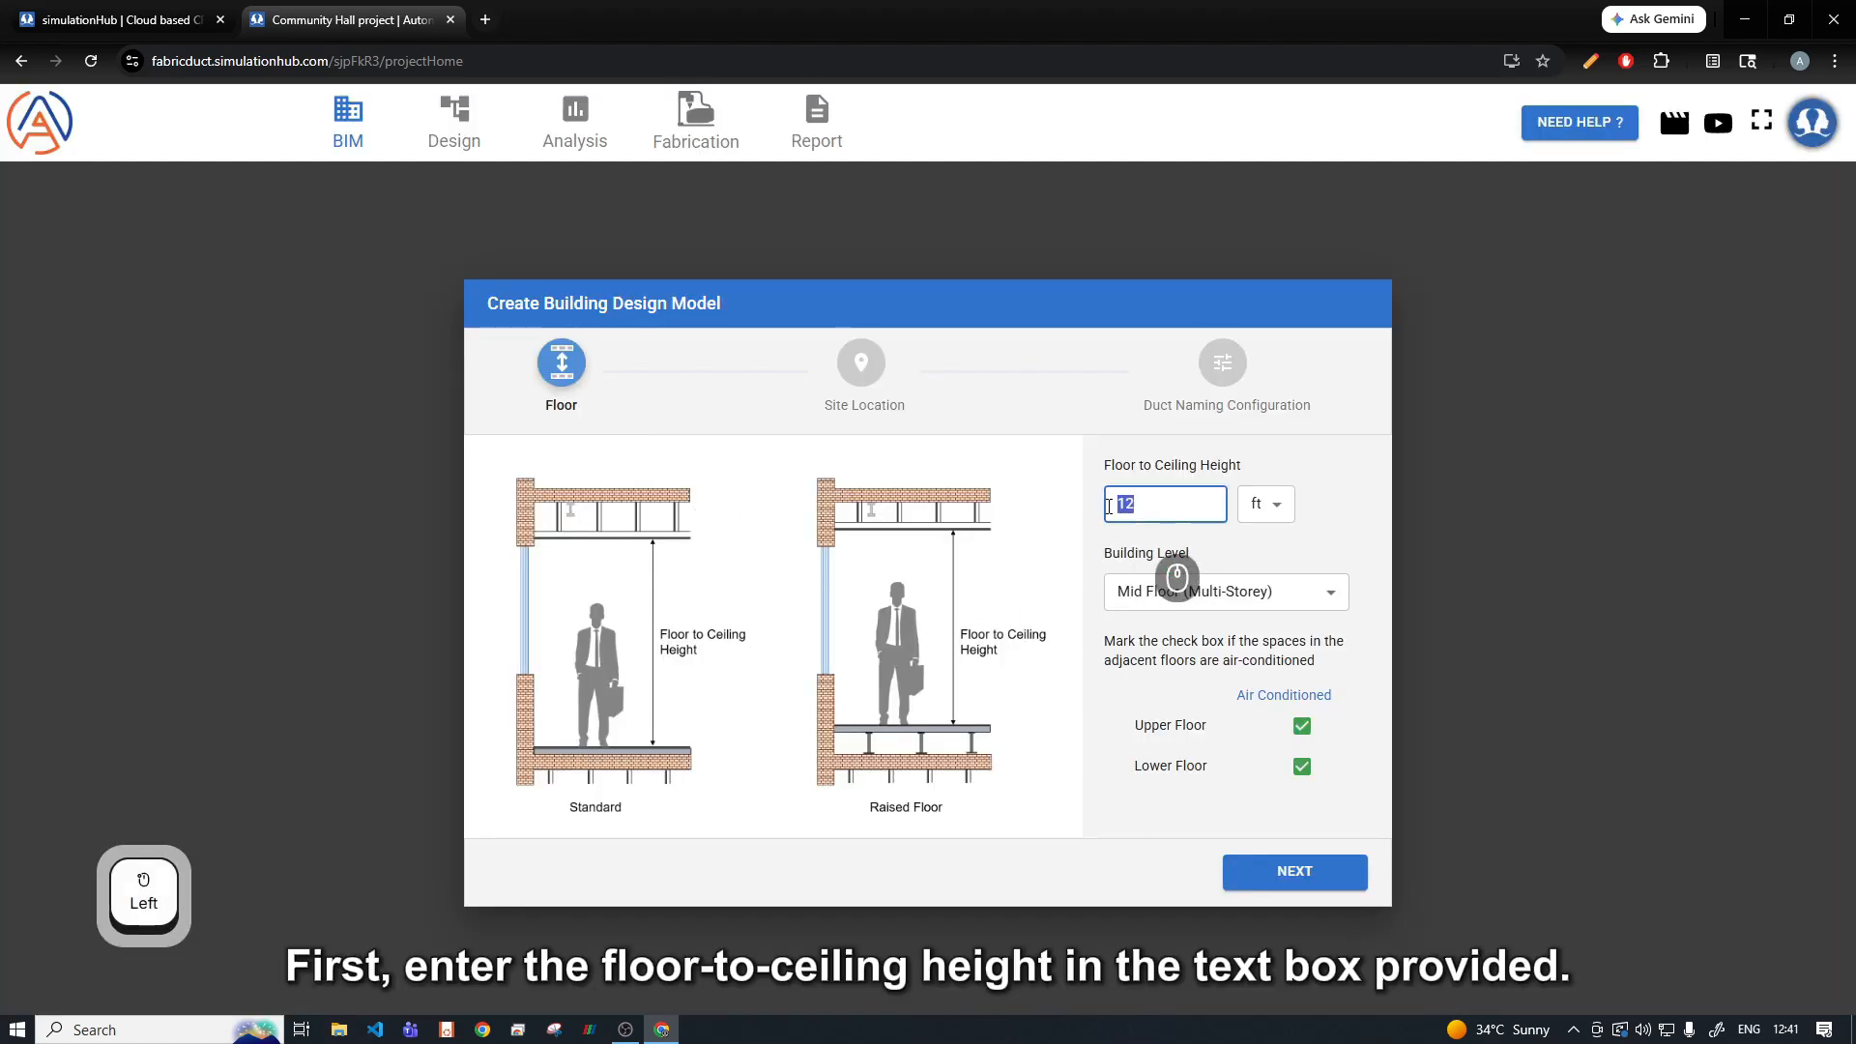
text(20)
click(1069, 539)
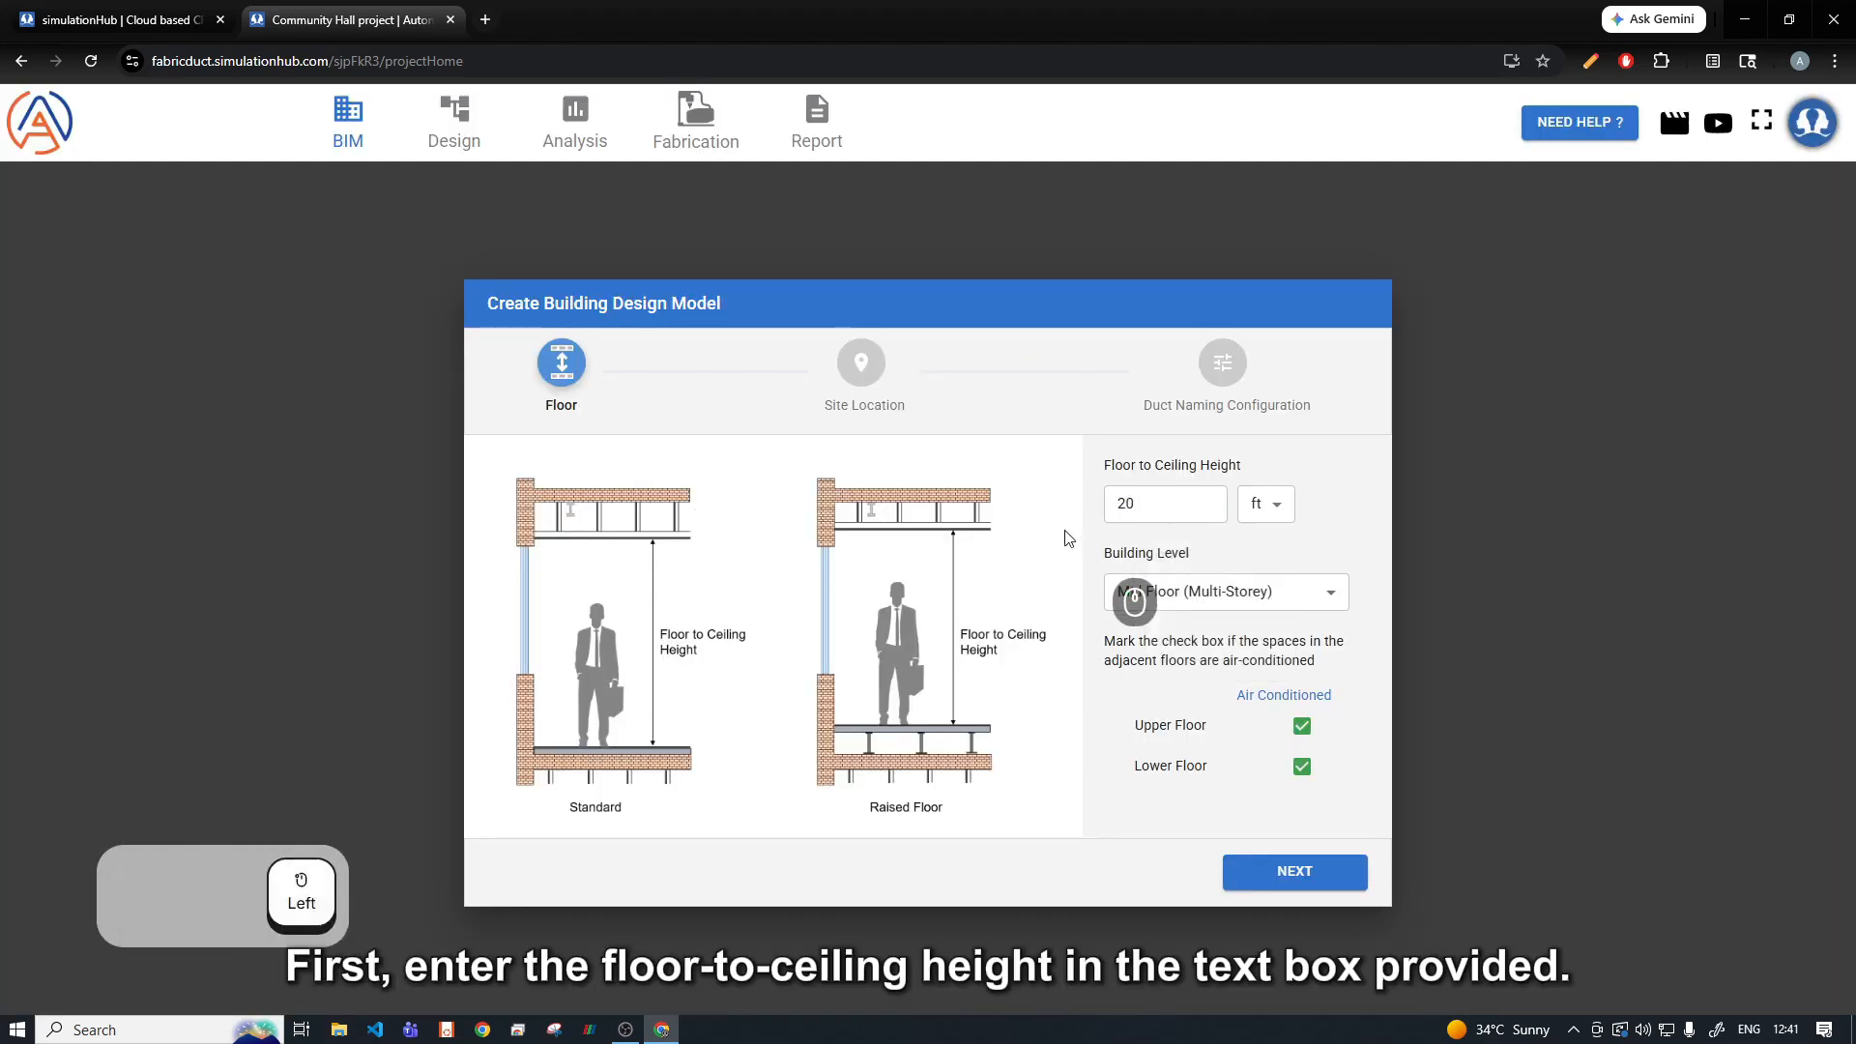
click(1267, 870)
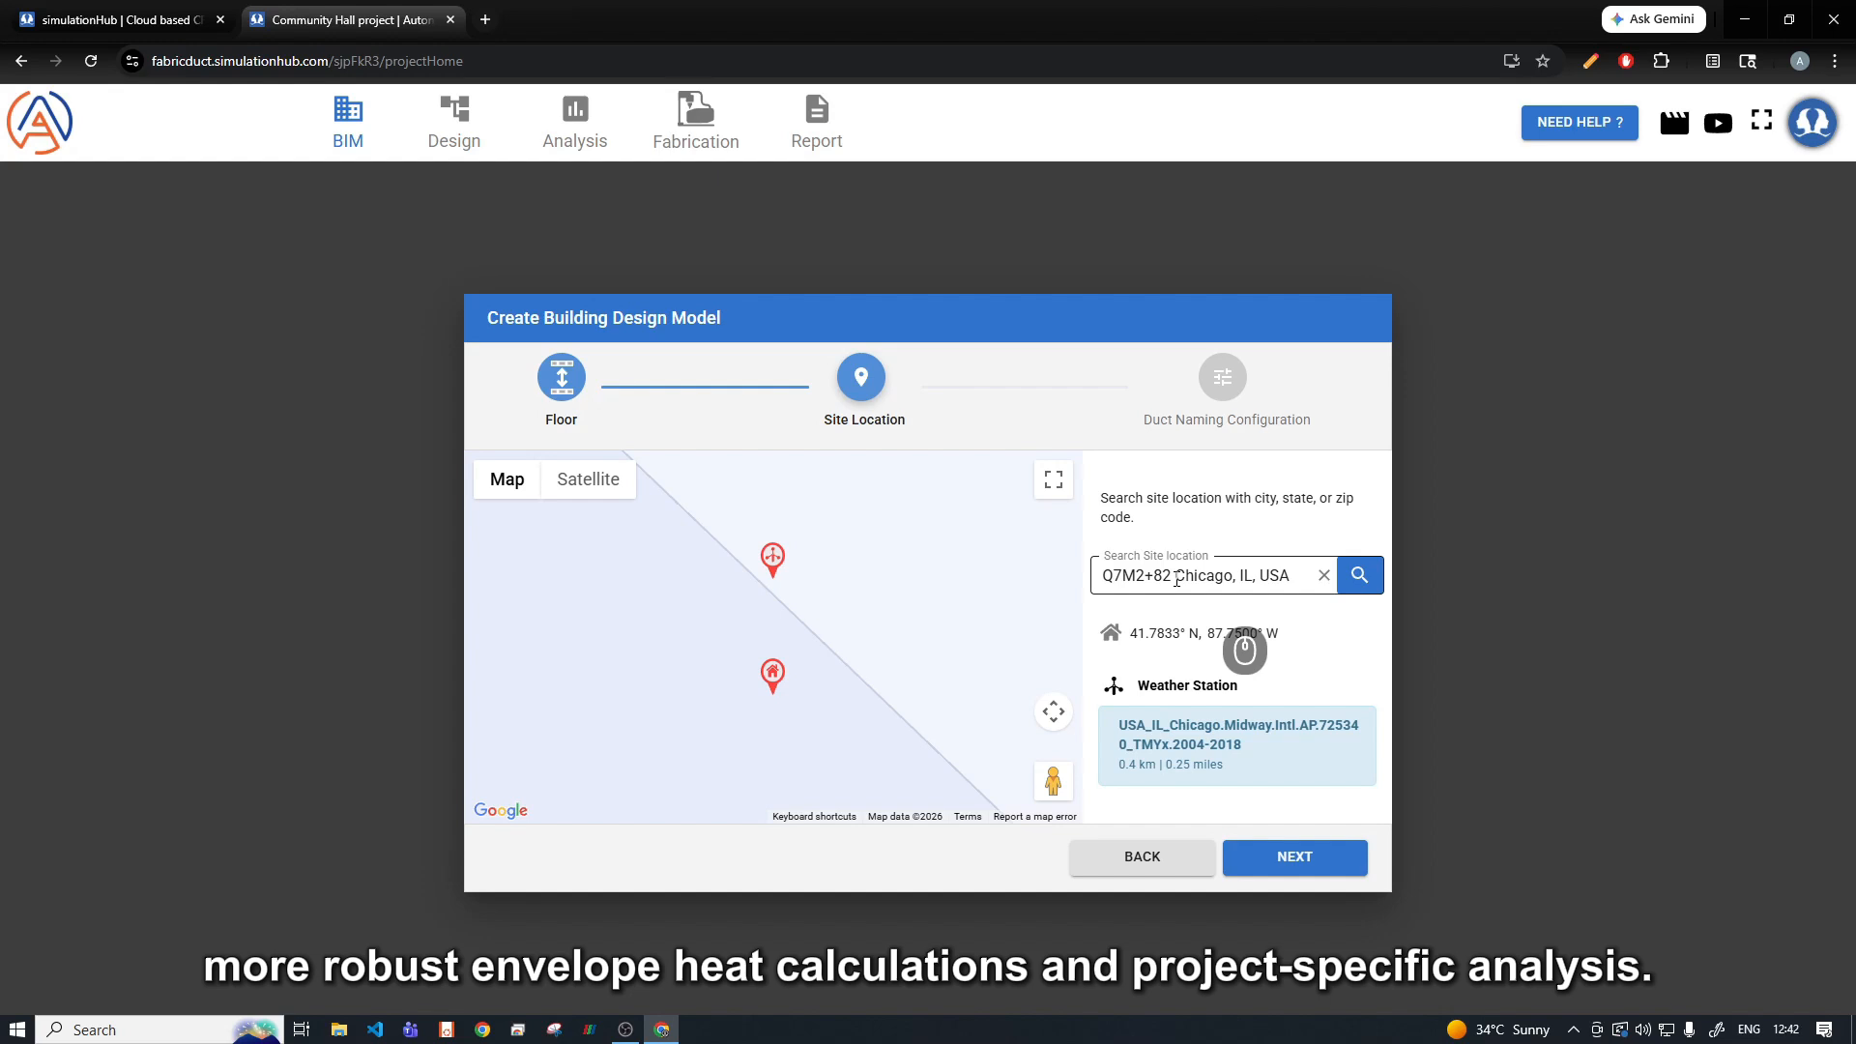
click(1272, 859)
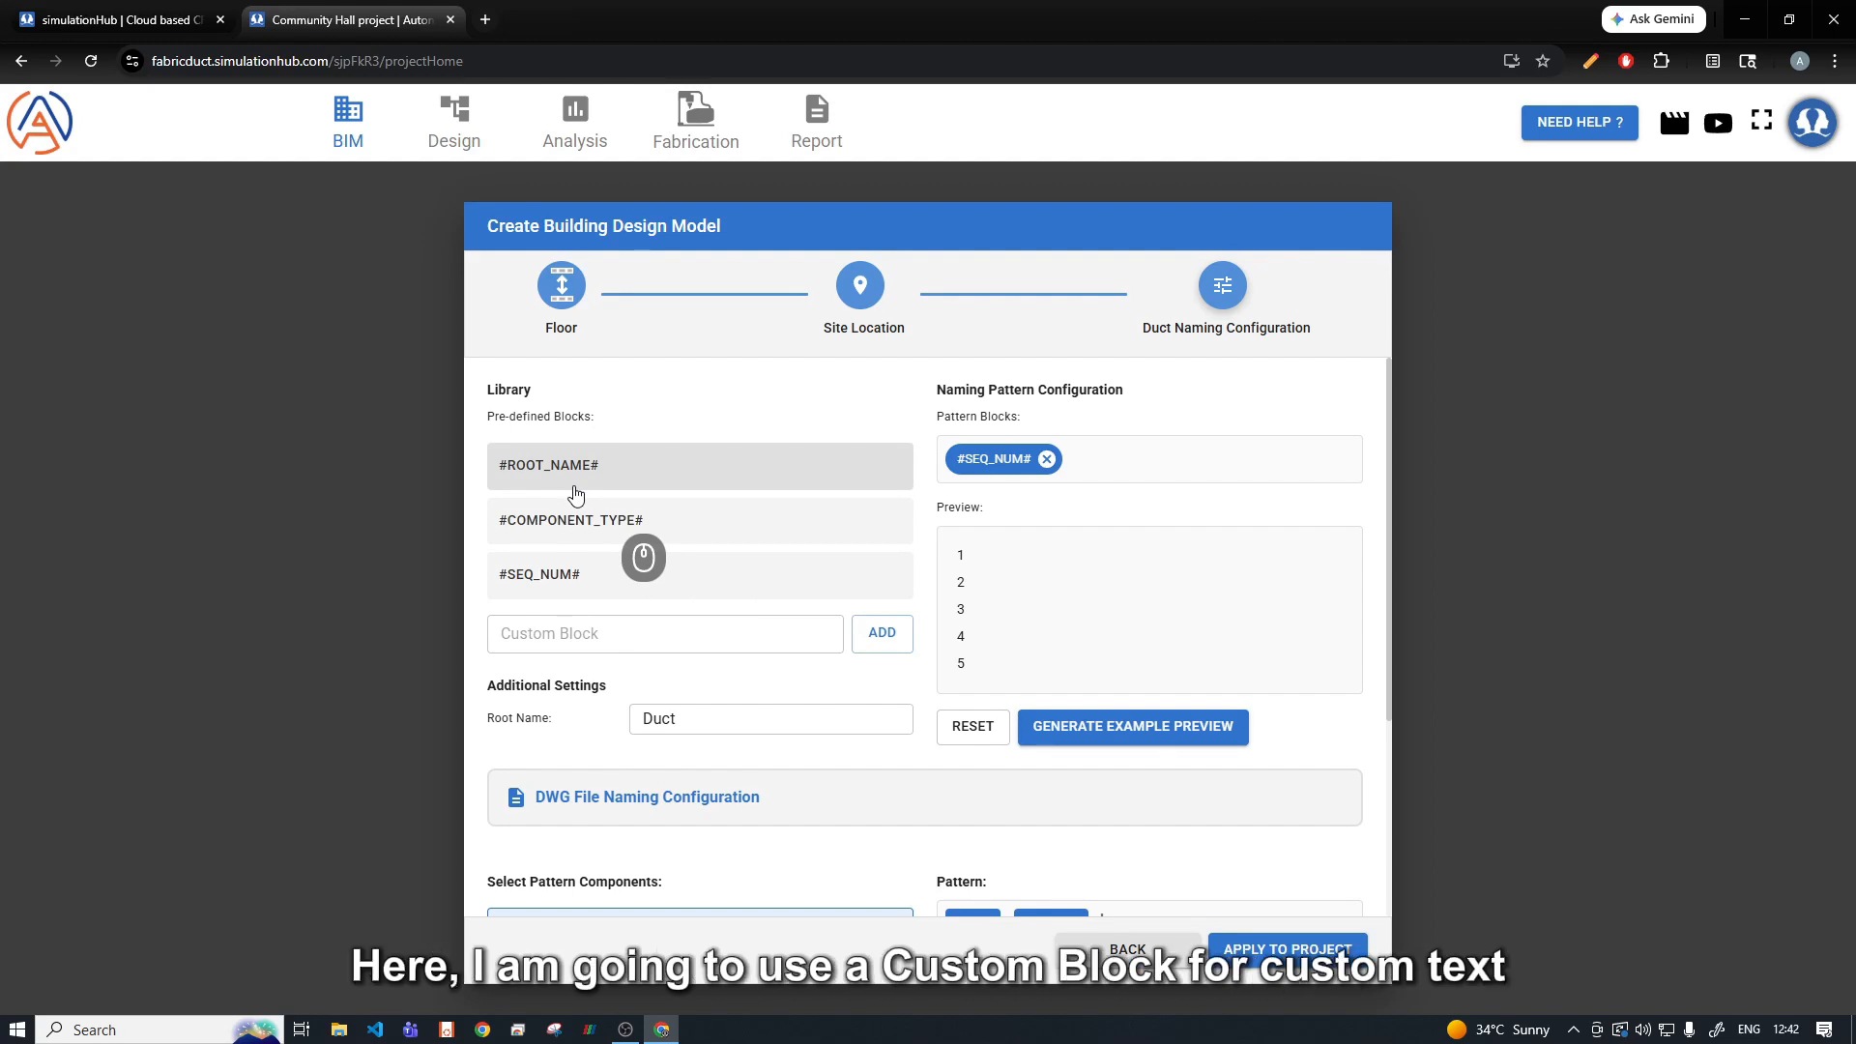
Step: Set the duct naming pattern to a custom block "PC" followed by #SEQ_NUM#, and generate an example preview
click(552, 632)
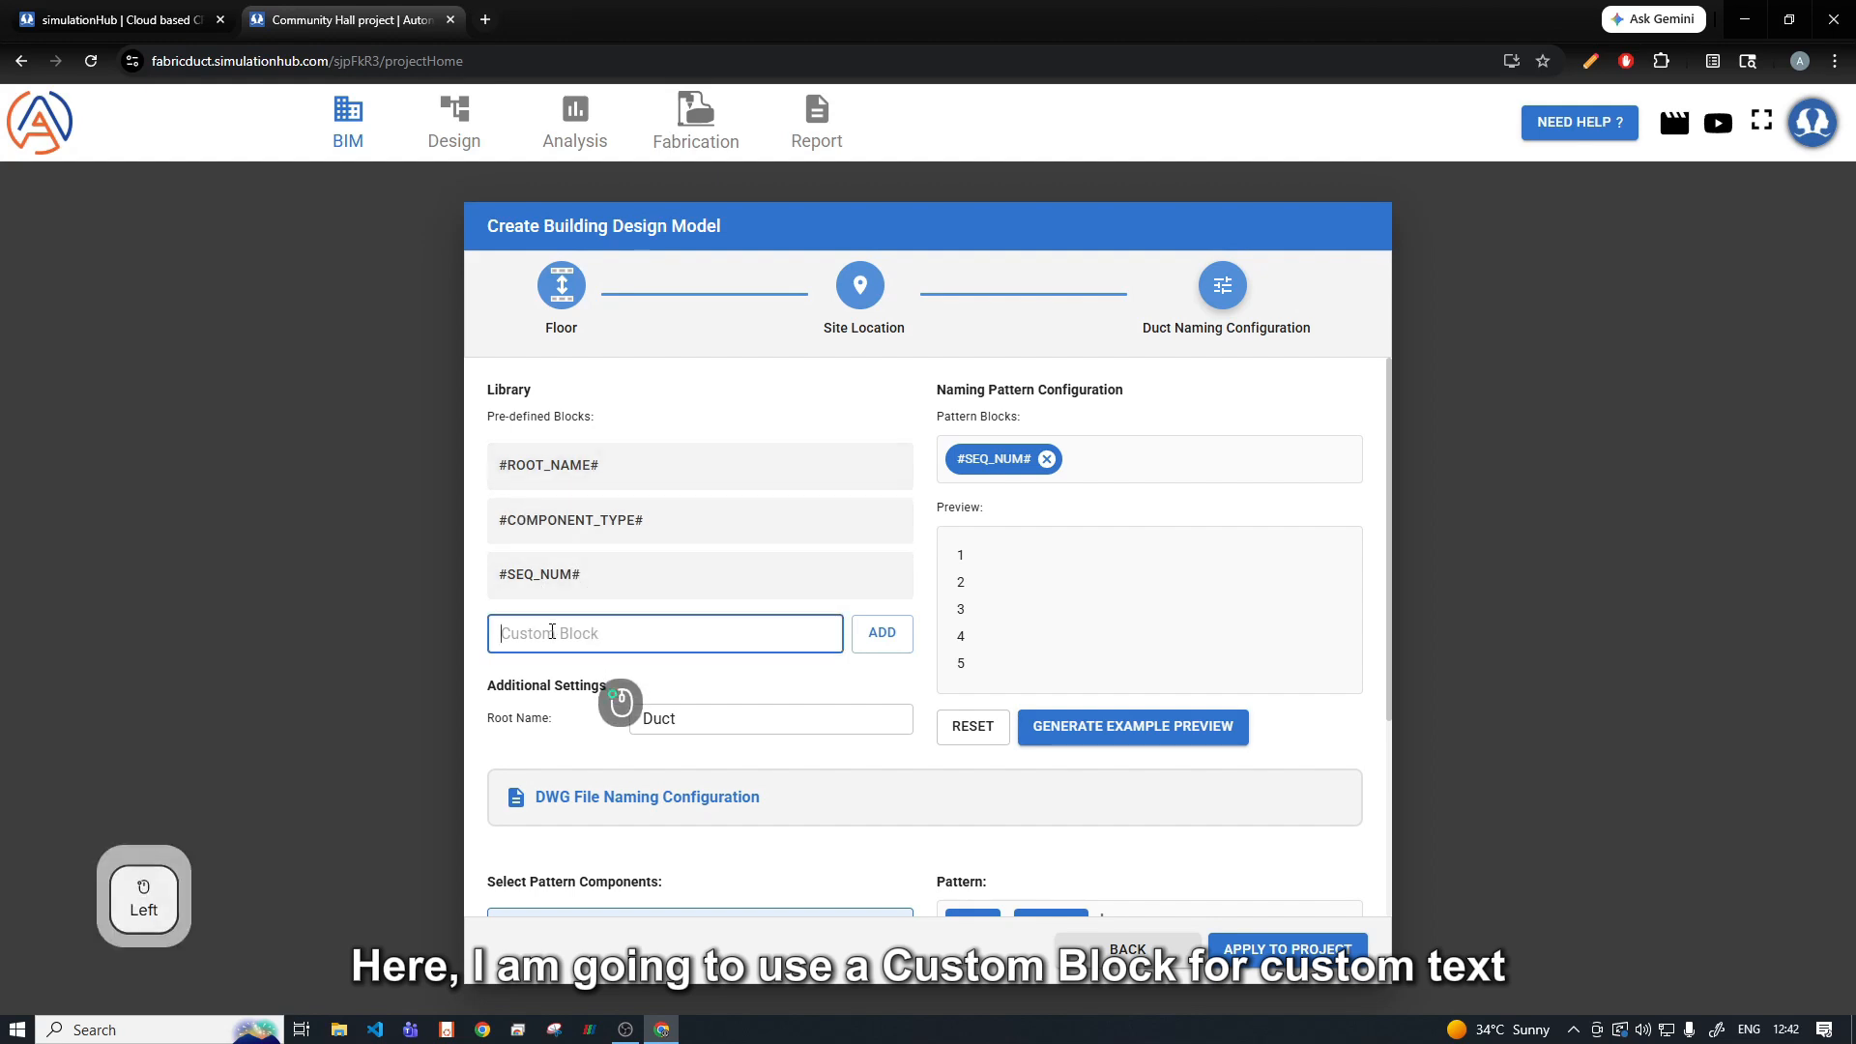
text(PC)
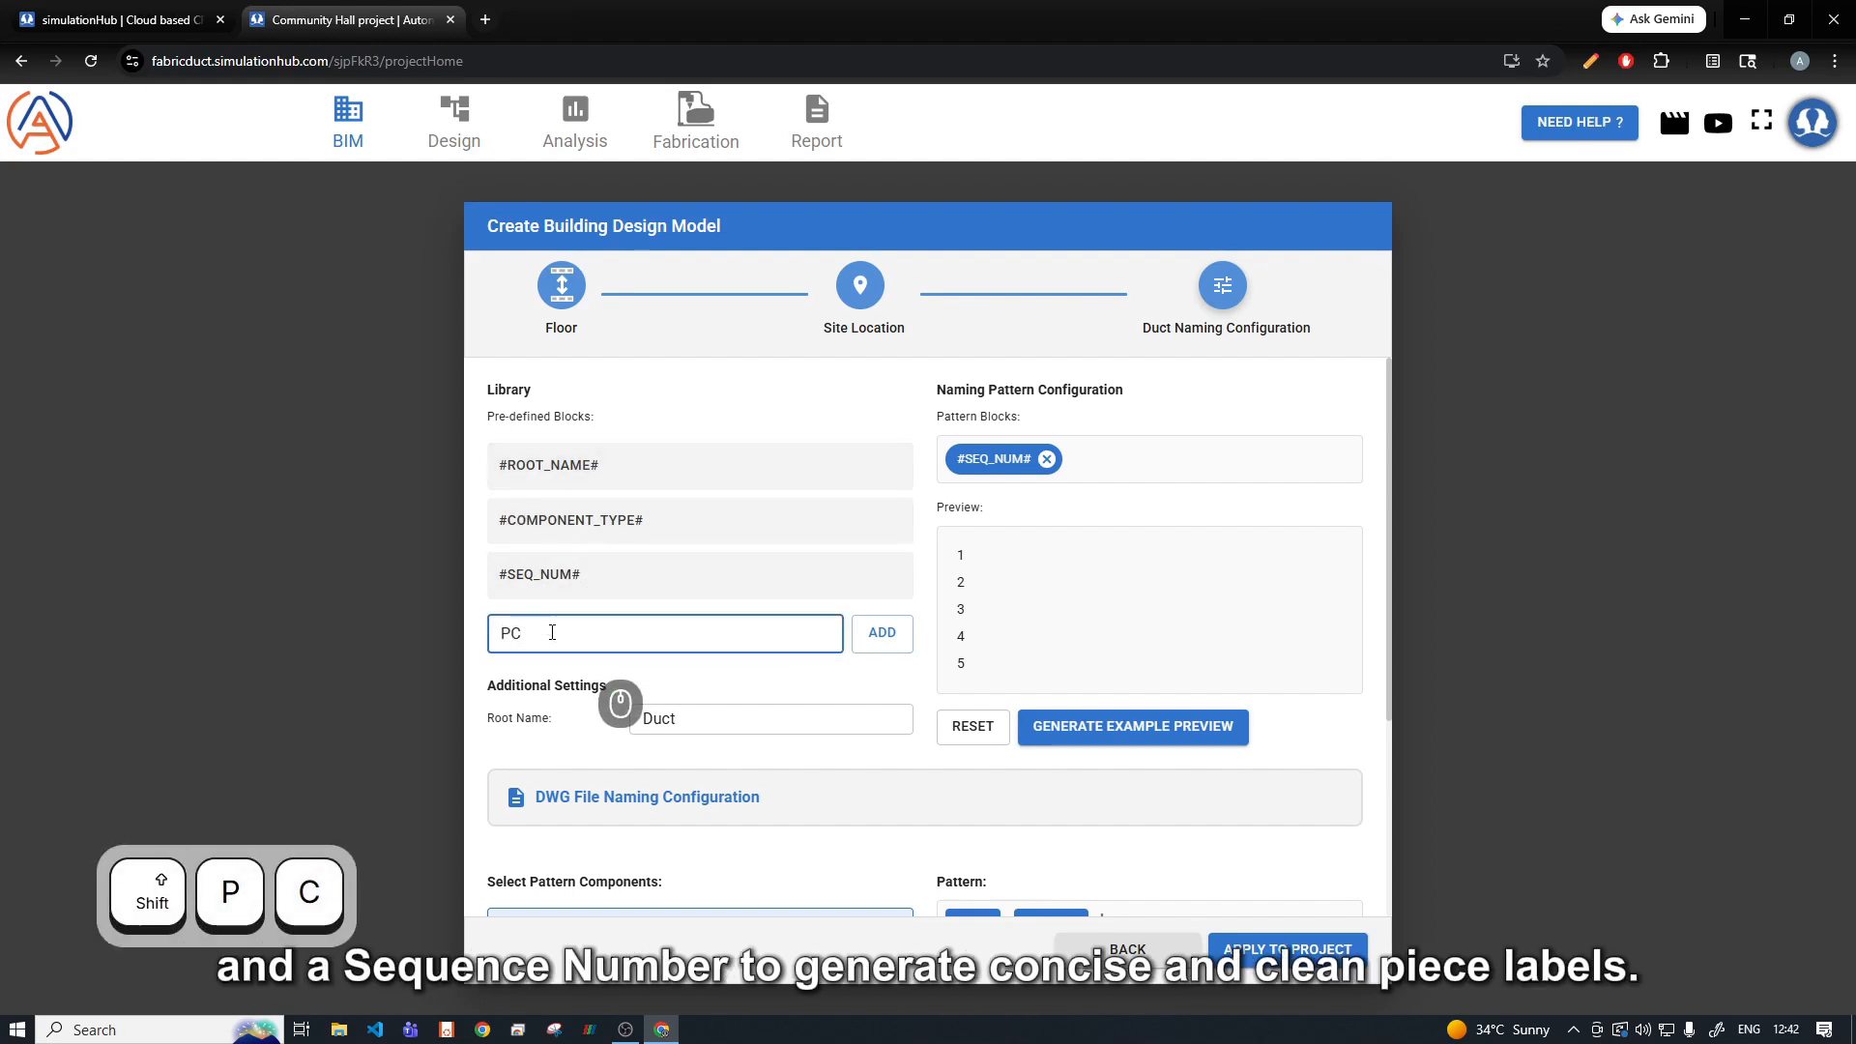
click(875, 633)
click(1046, 460)
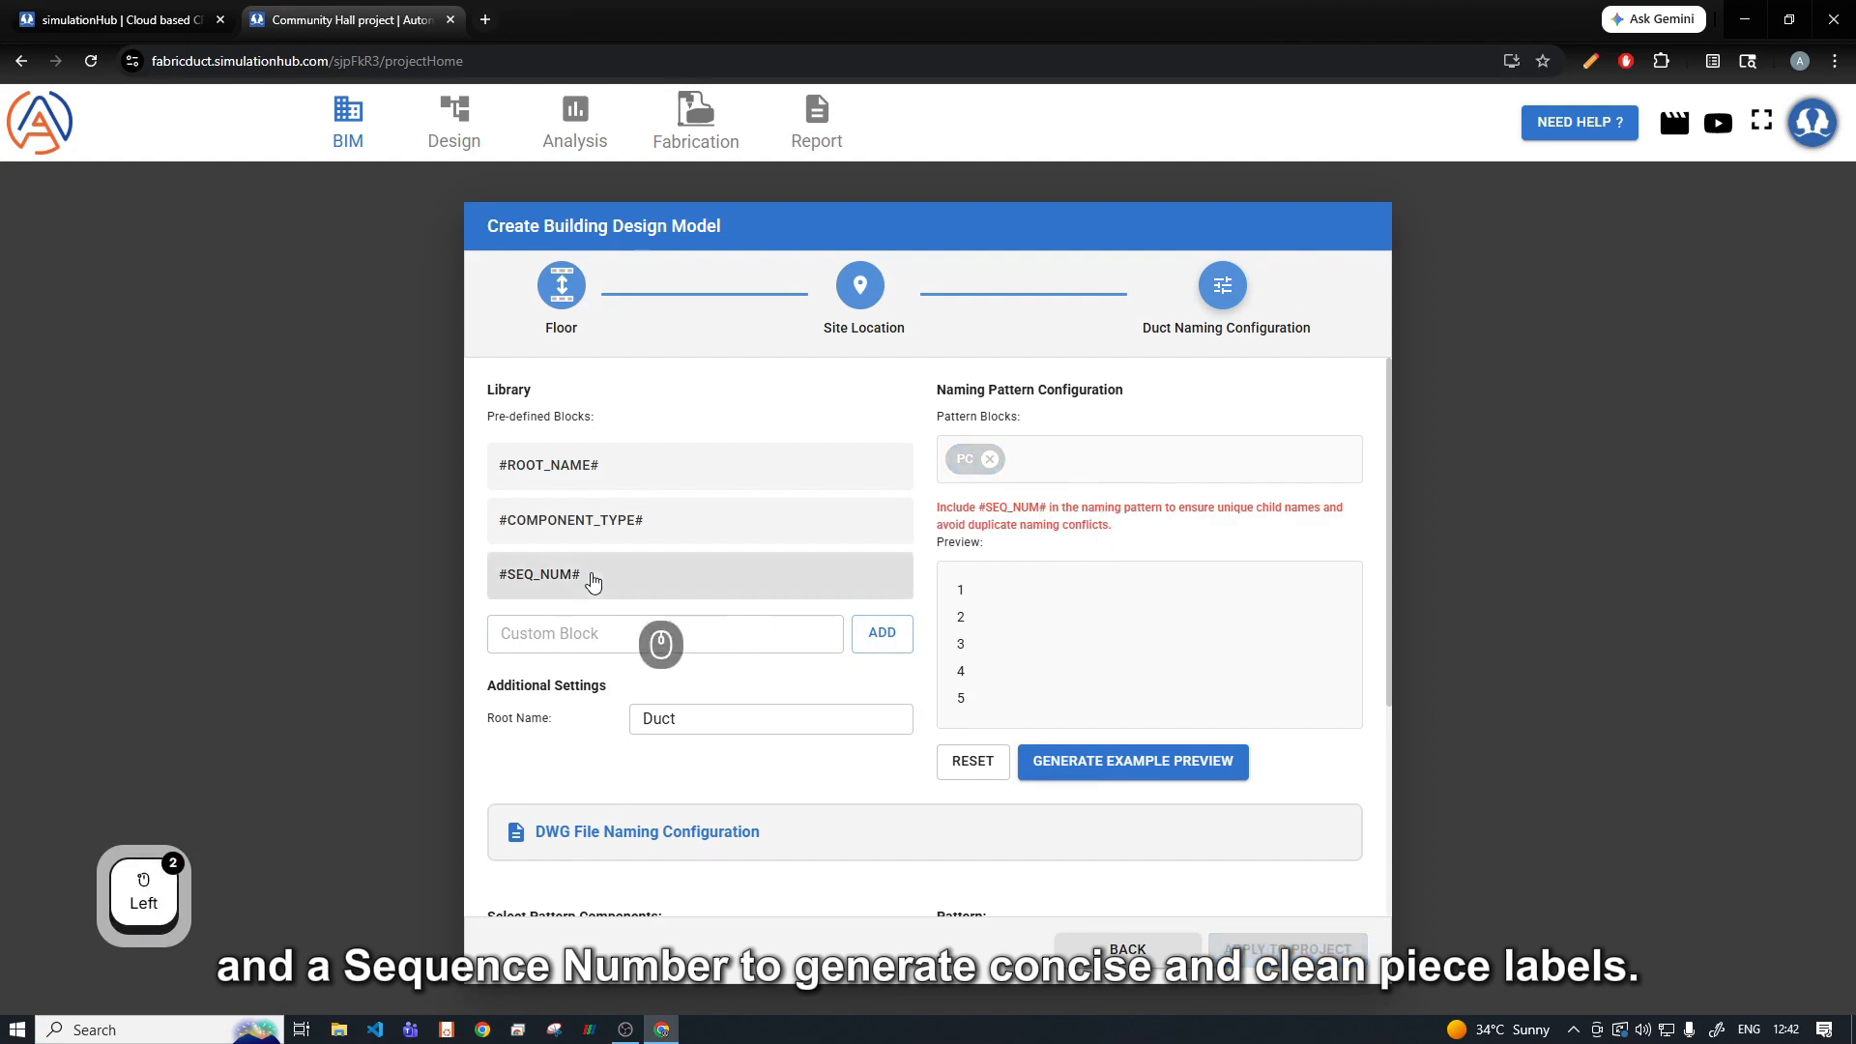
click(592, 578)
click(1092, 737)
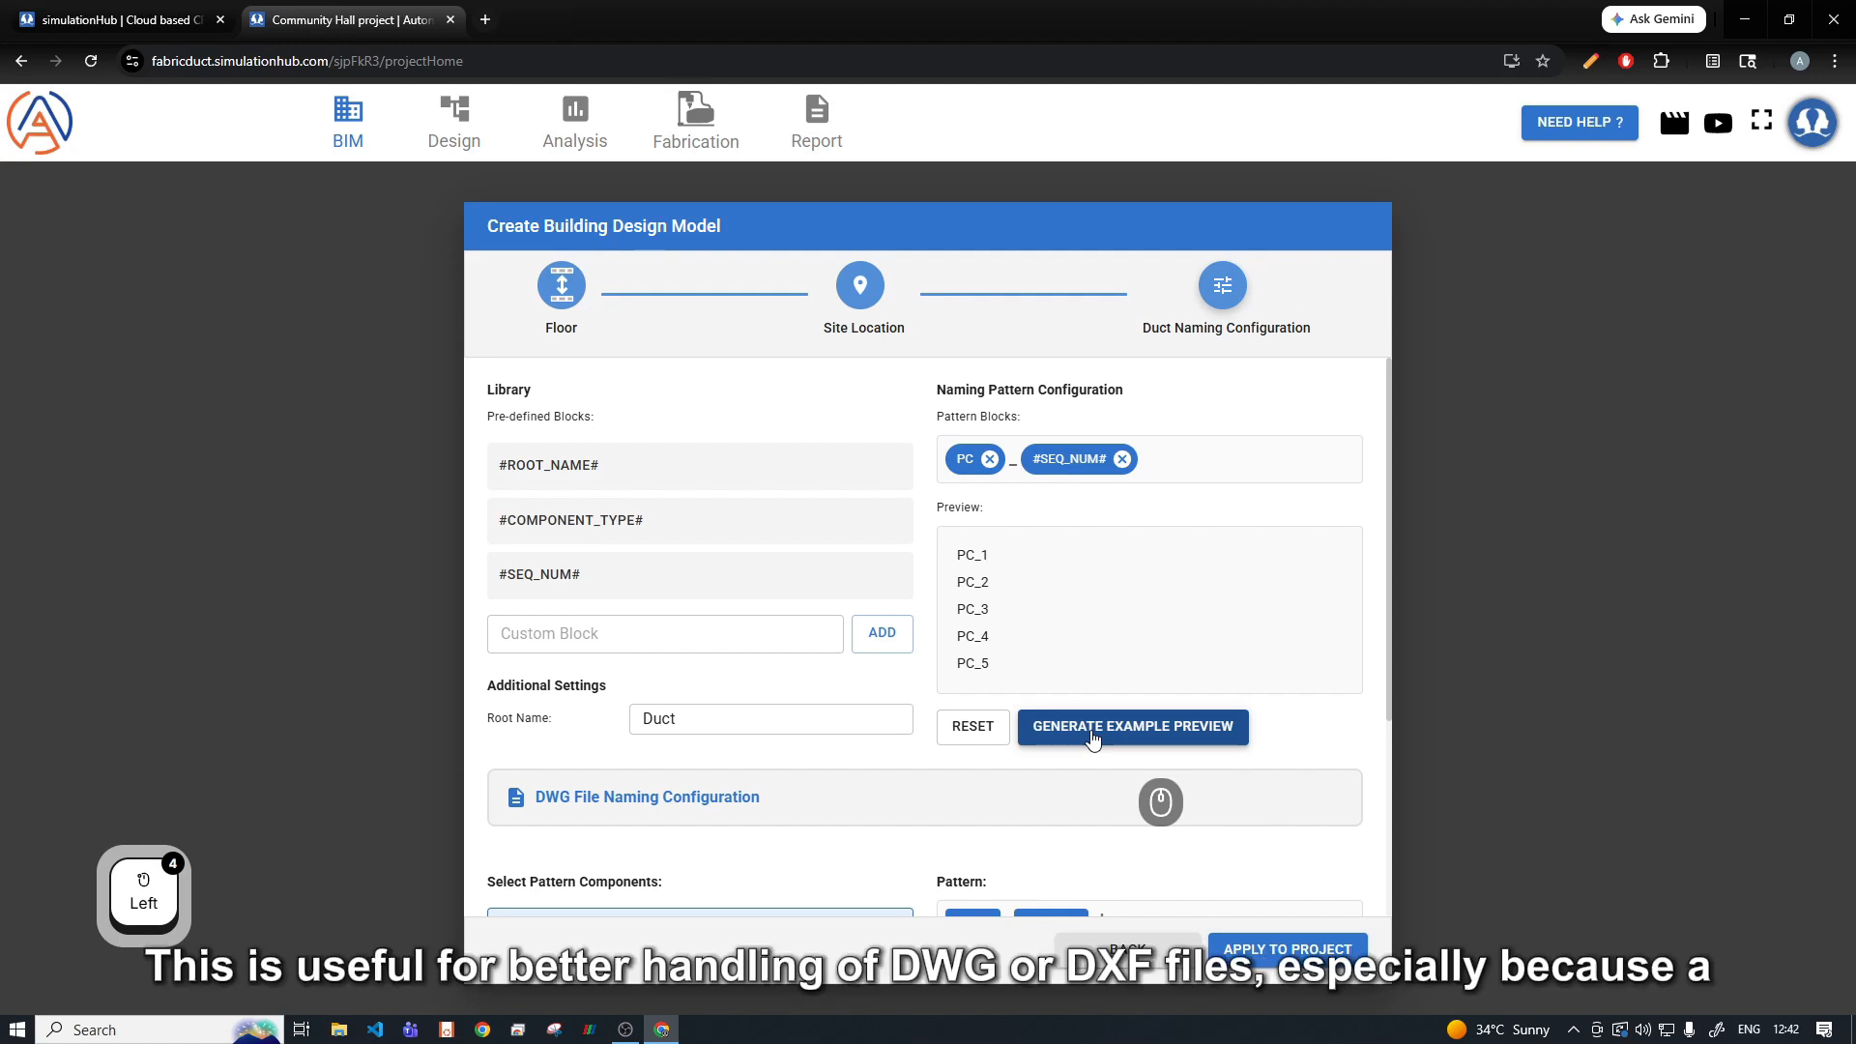
Step: Keep only name and sequence number in the DWG file naming pattern and apply the configuration to the project
scroll(1011, 604, down, 1)
scroll(1006, 606, down, 3)
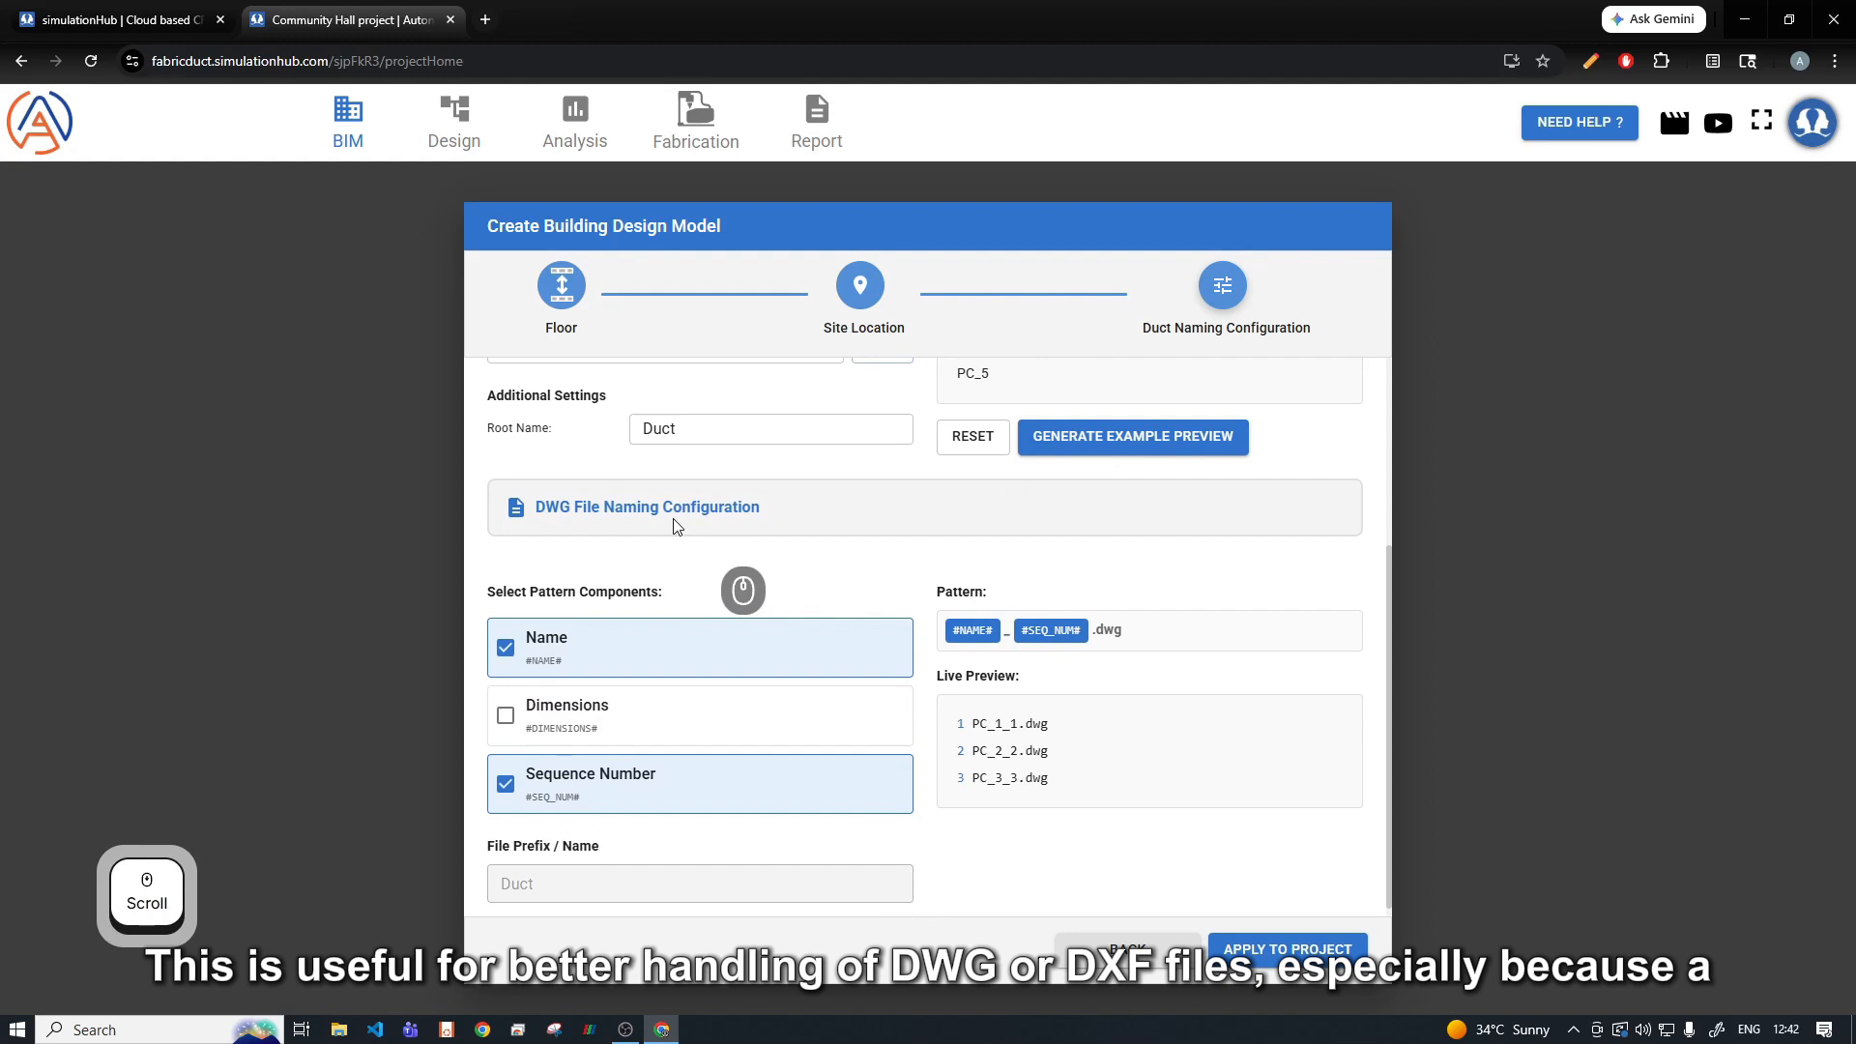
click(622, 735)
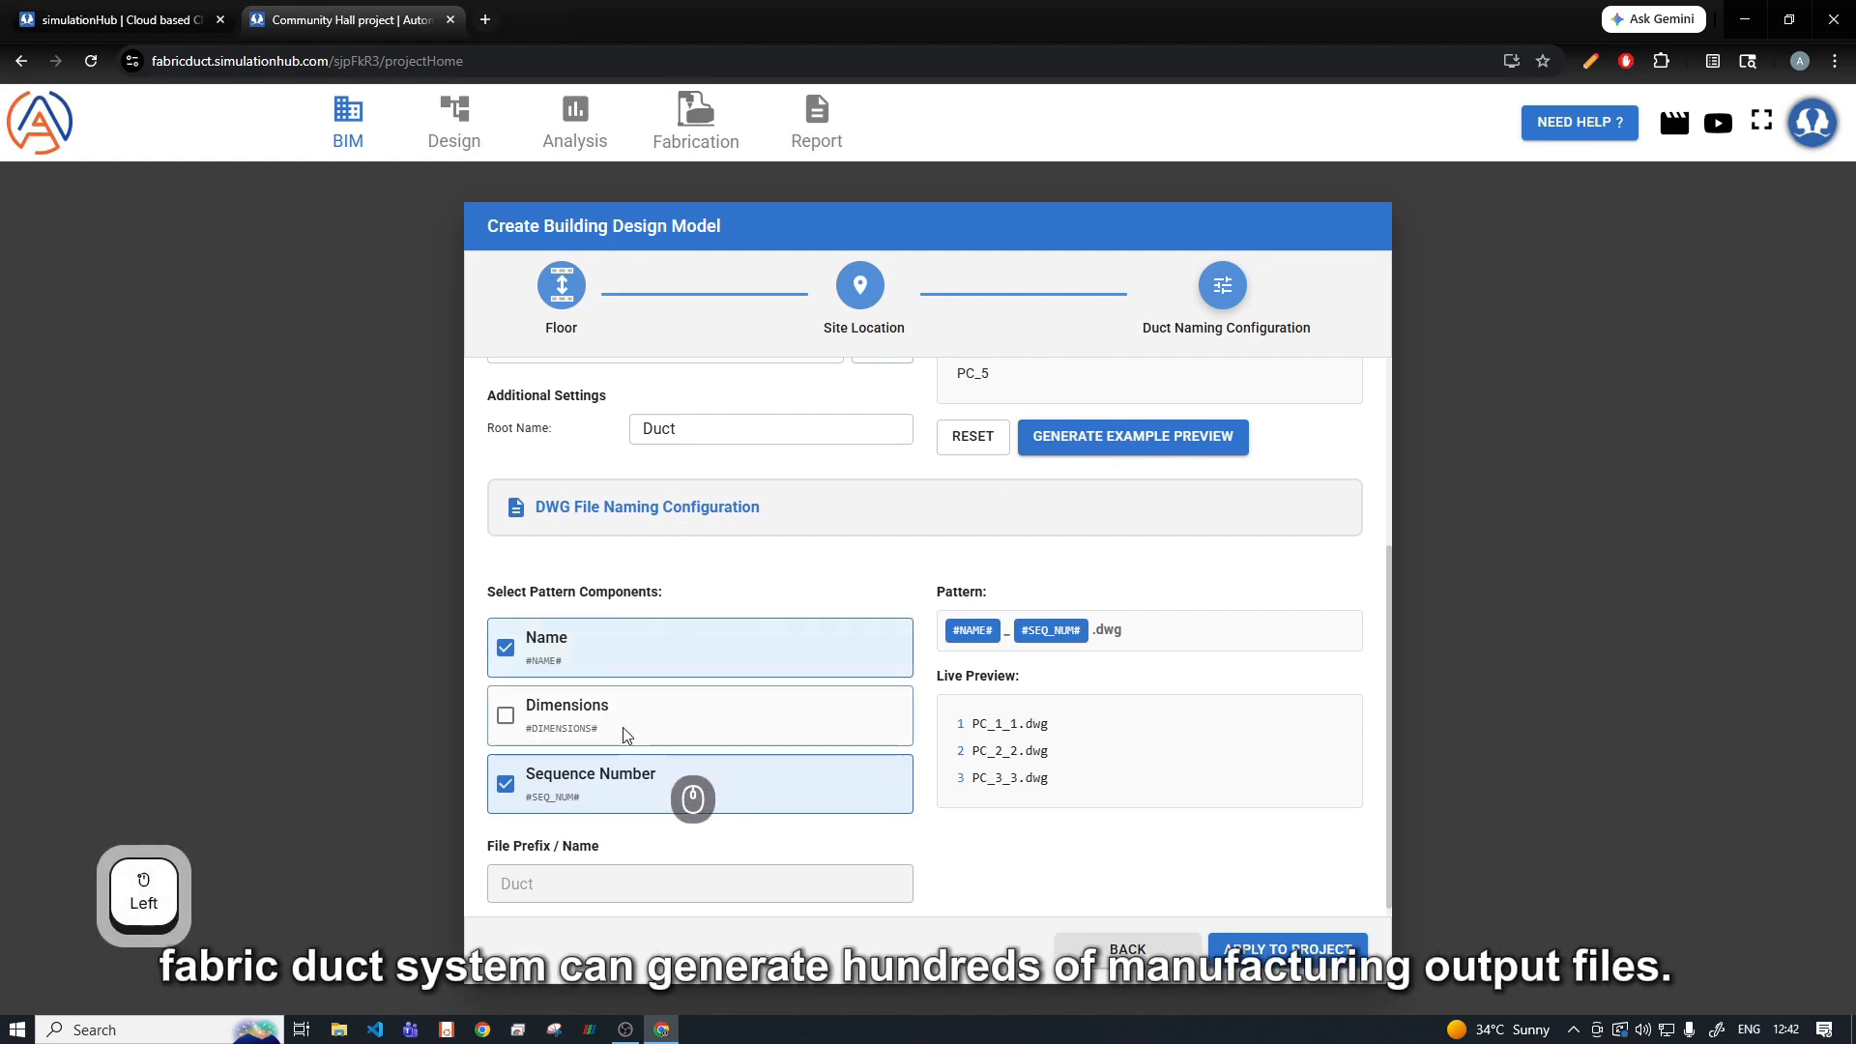
click(504, 718)
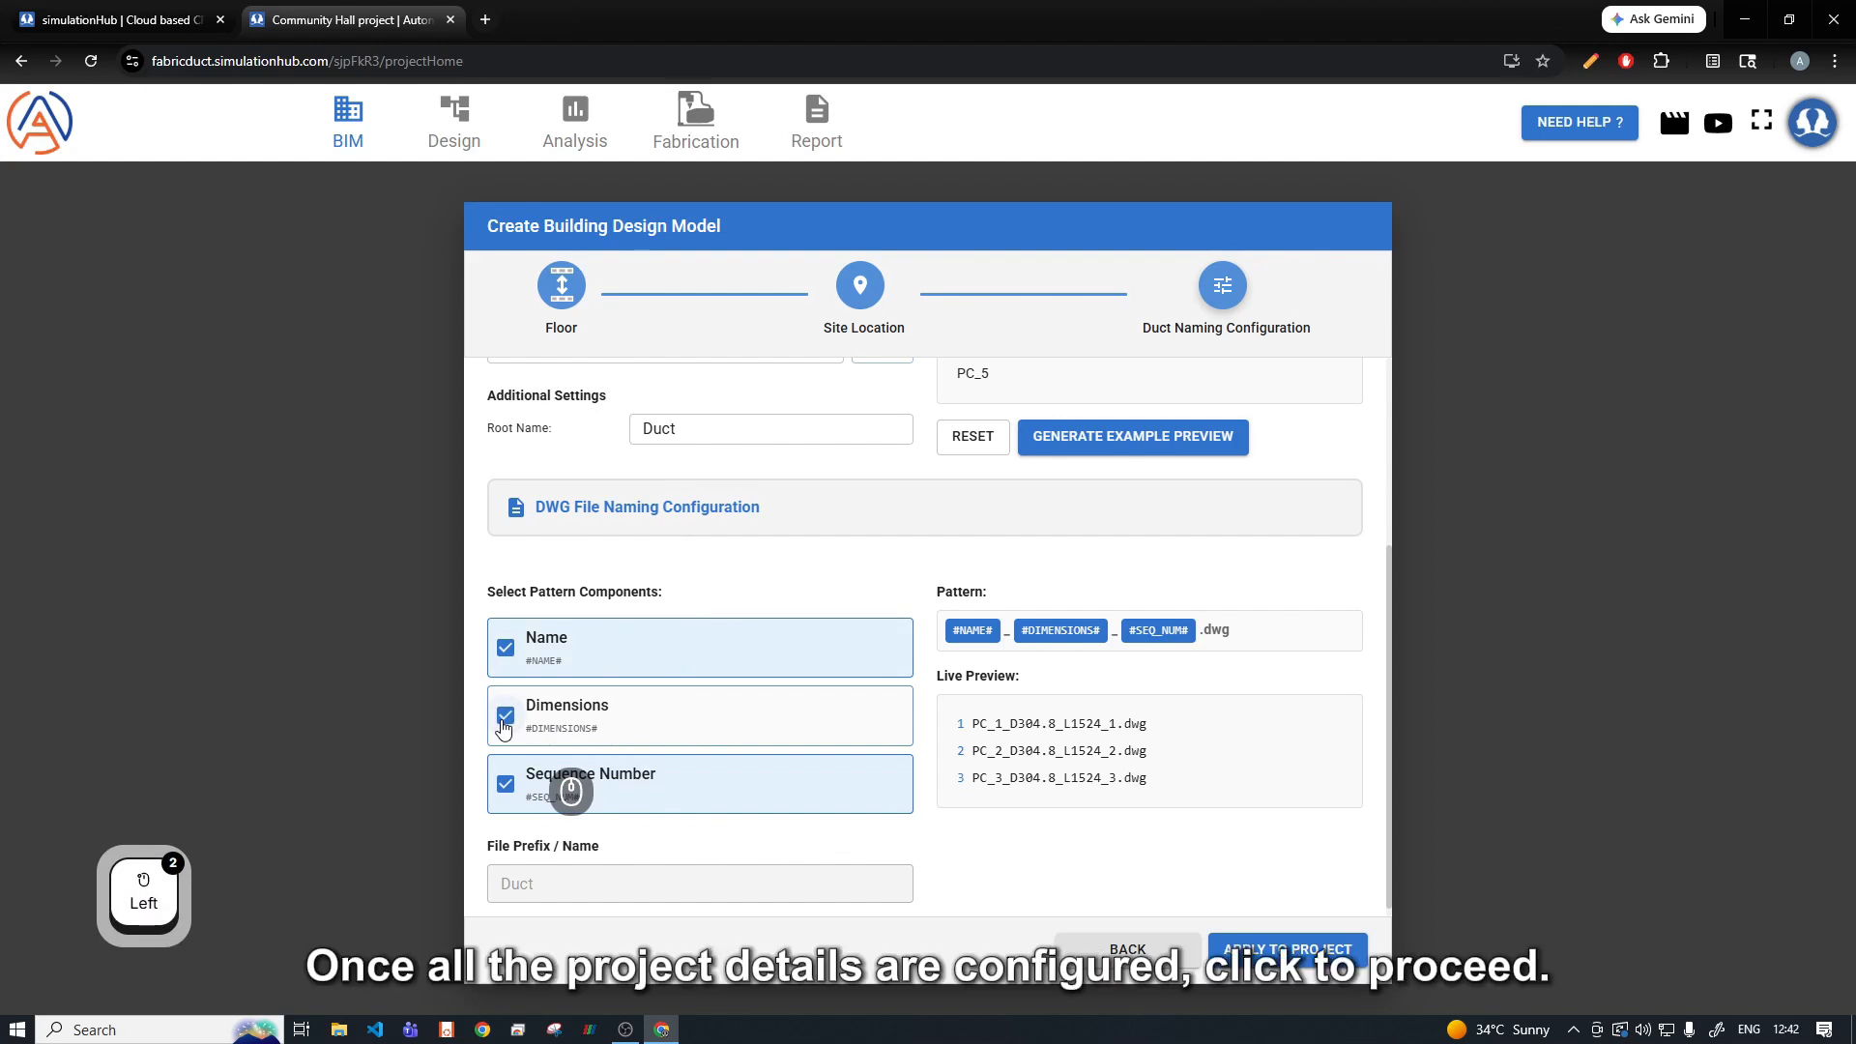
click(505, 716)
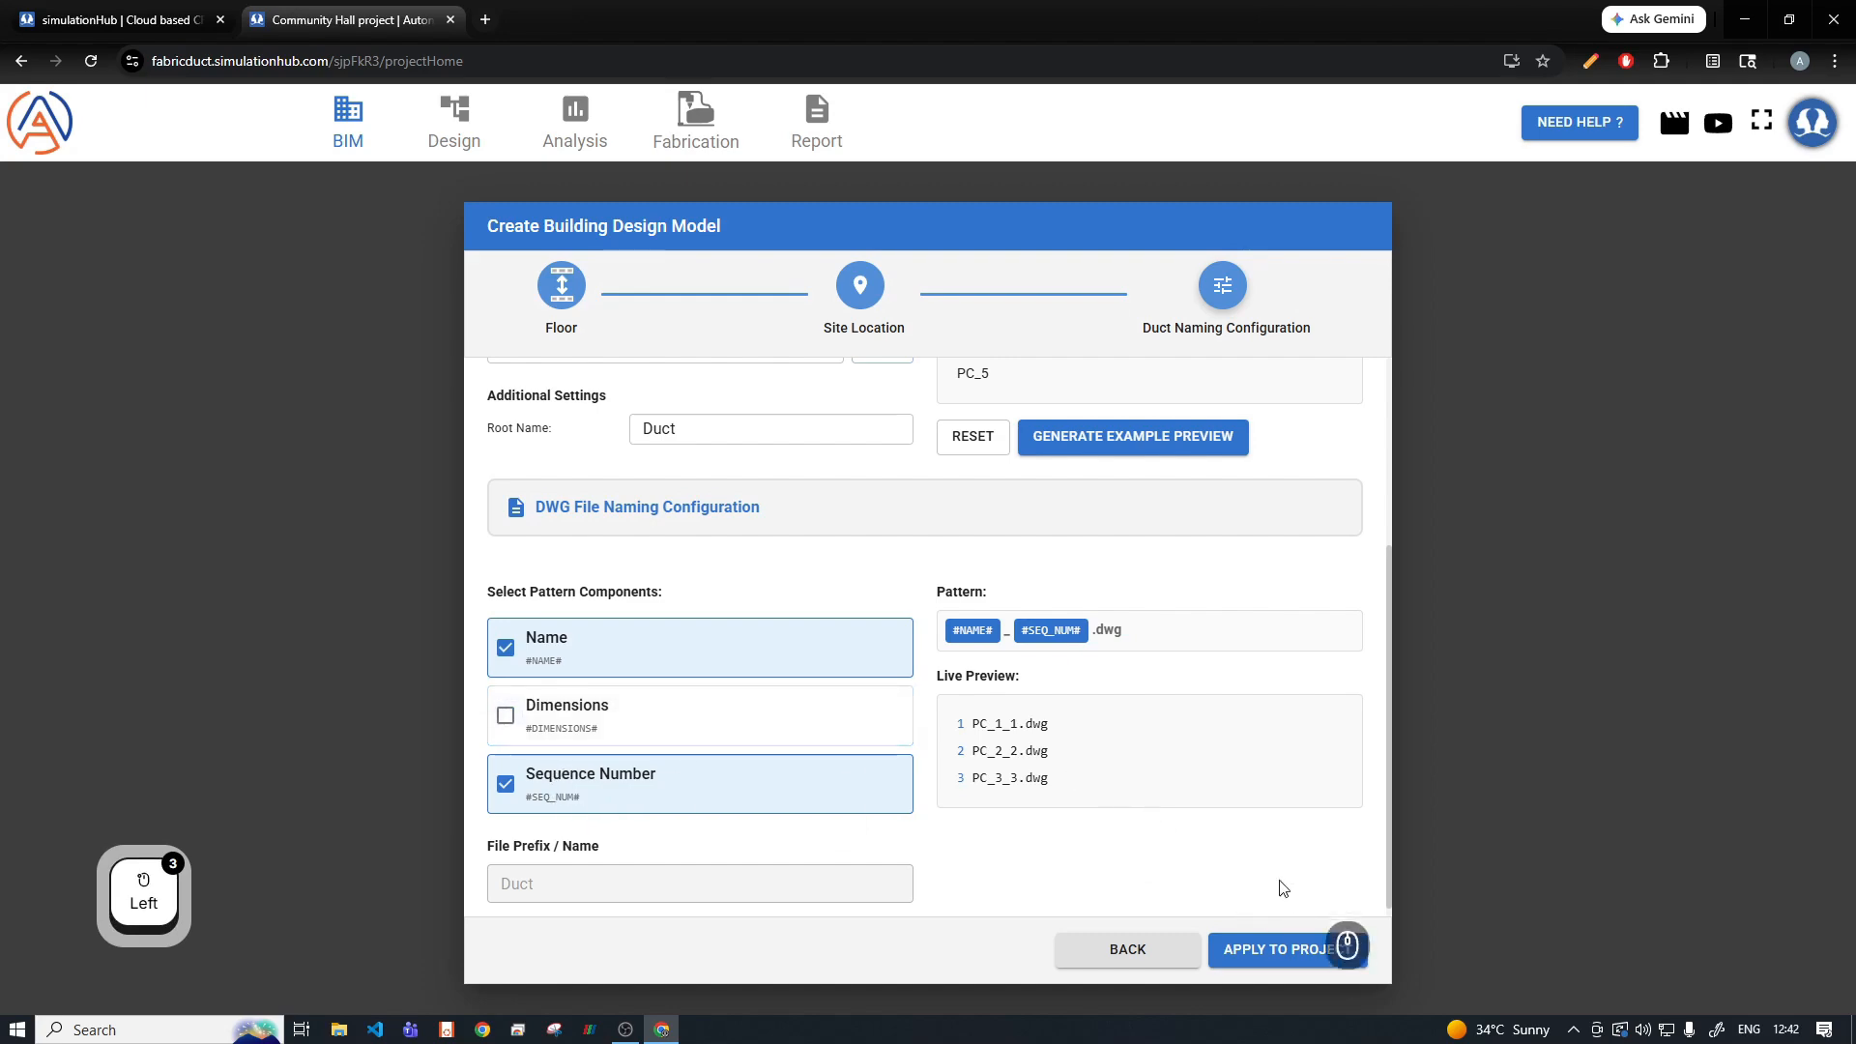
click(1284, 957)
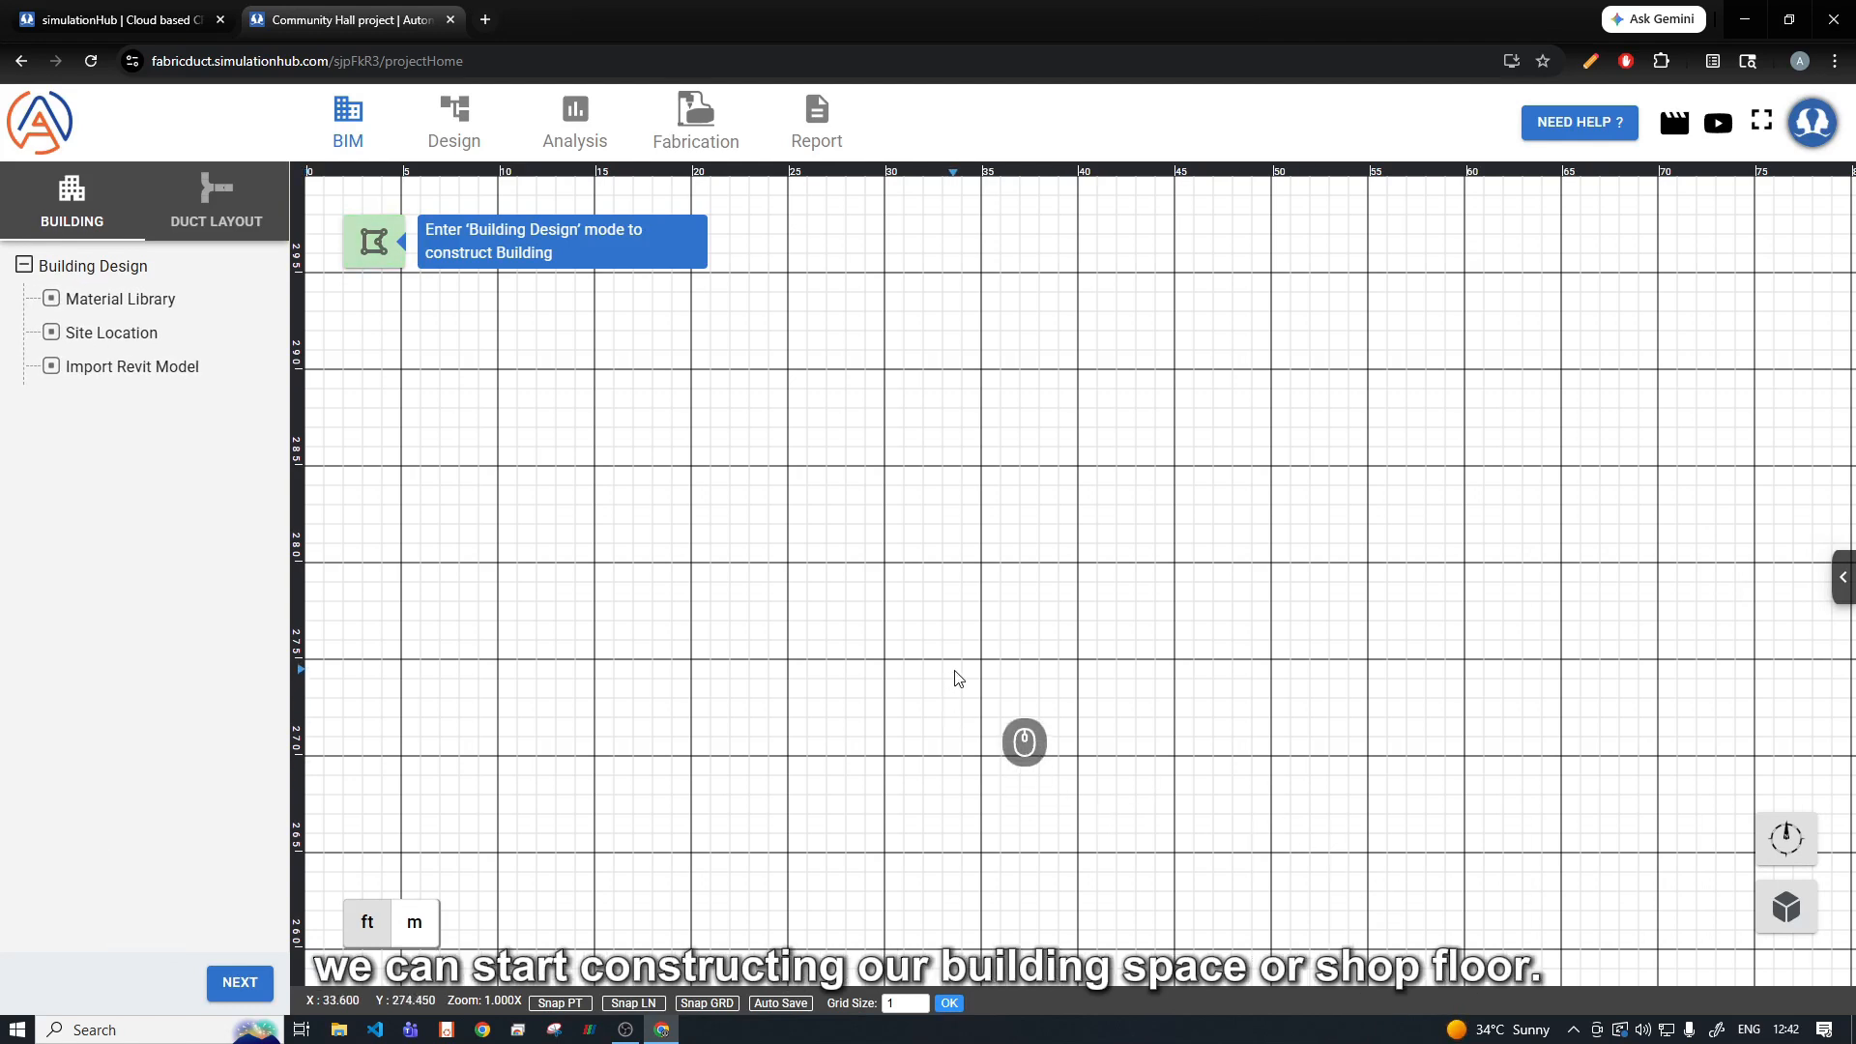
Step: Enter building design mode and draw a closed rectangular room of exterior walls, 75 ft by 40 ft
scroll(955, 677, down, 2)
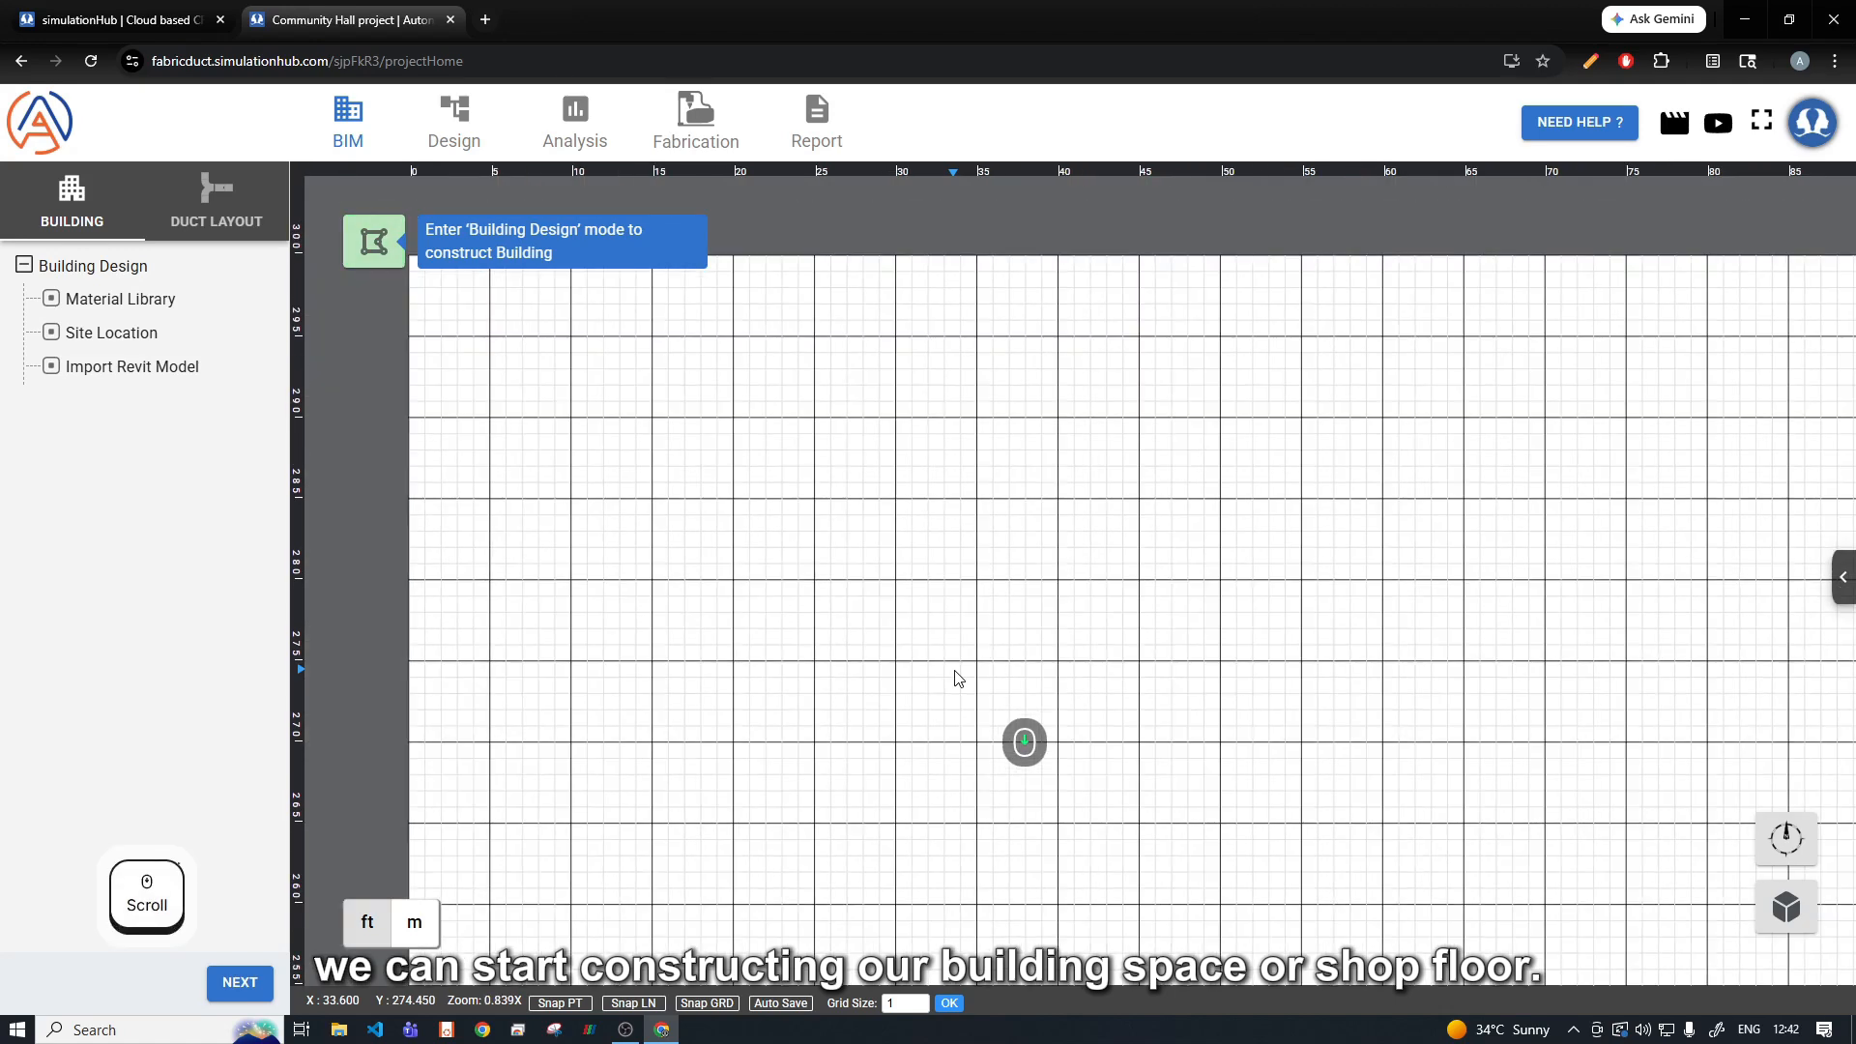
middle_drag(955, 676, 762, 525)
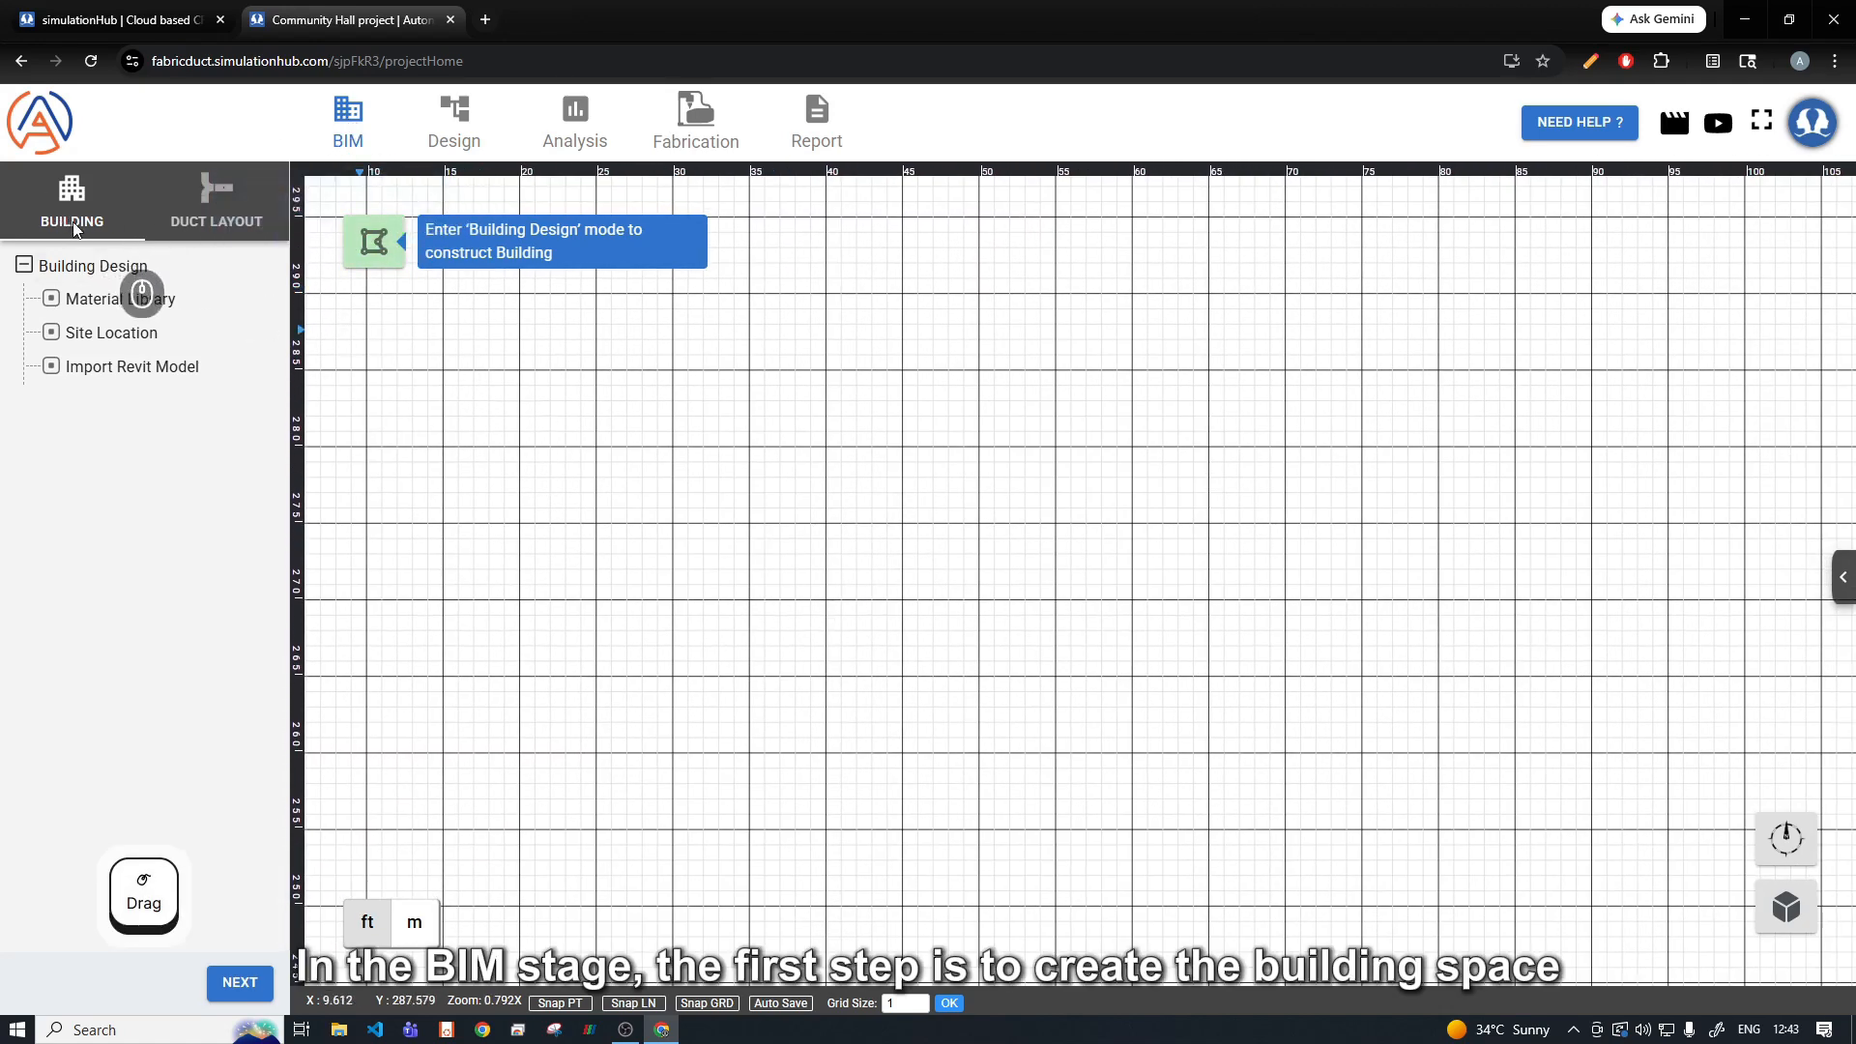
click(374, 250)
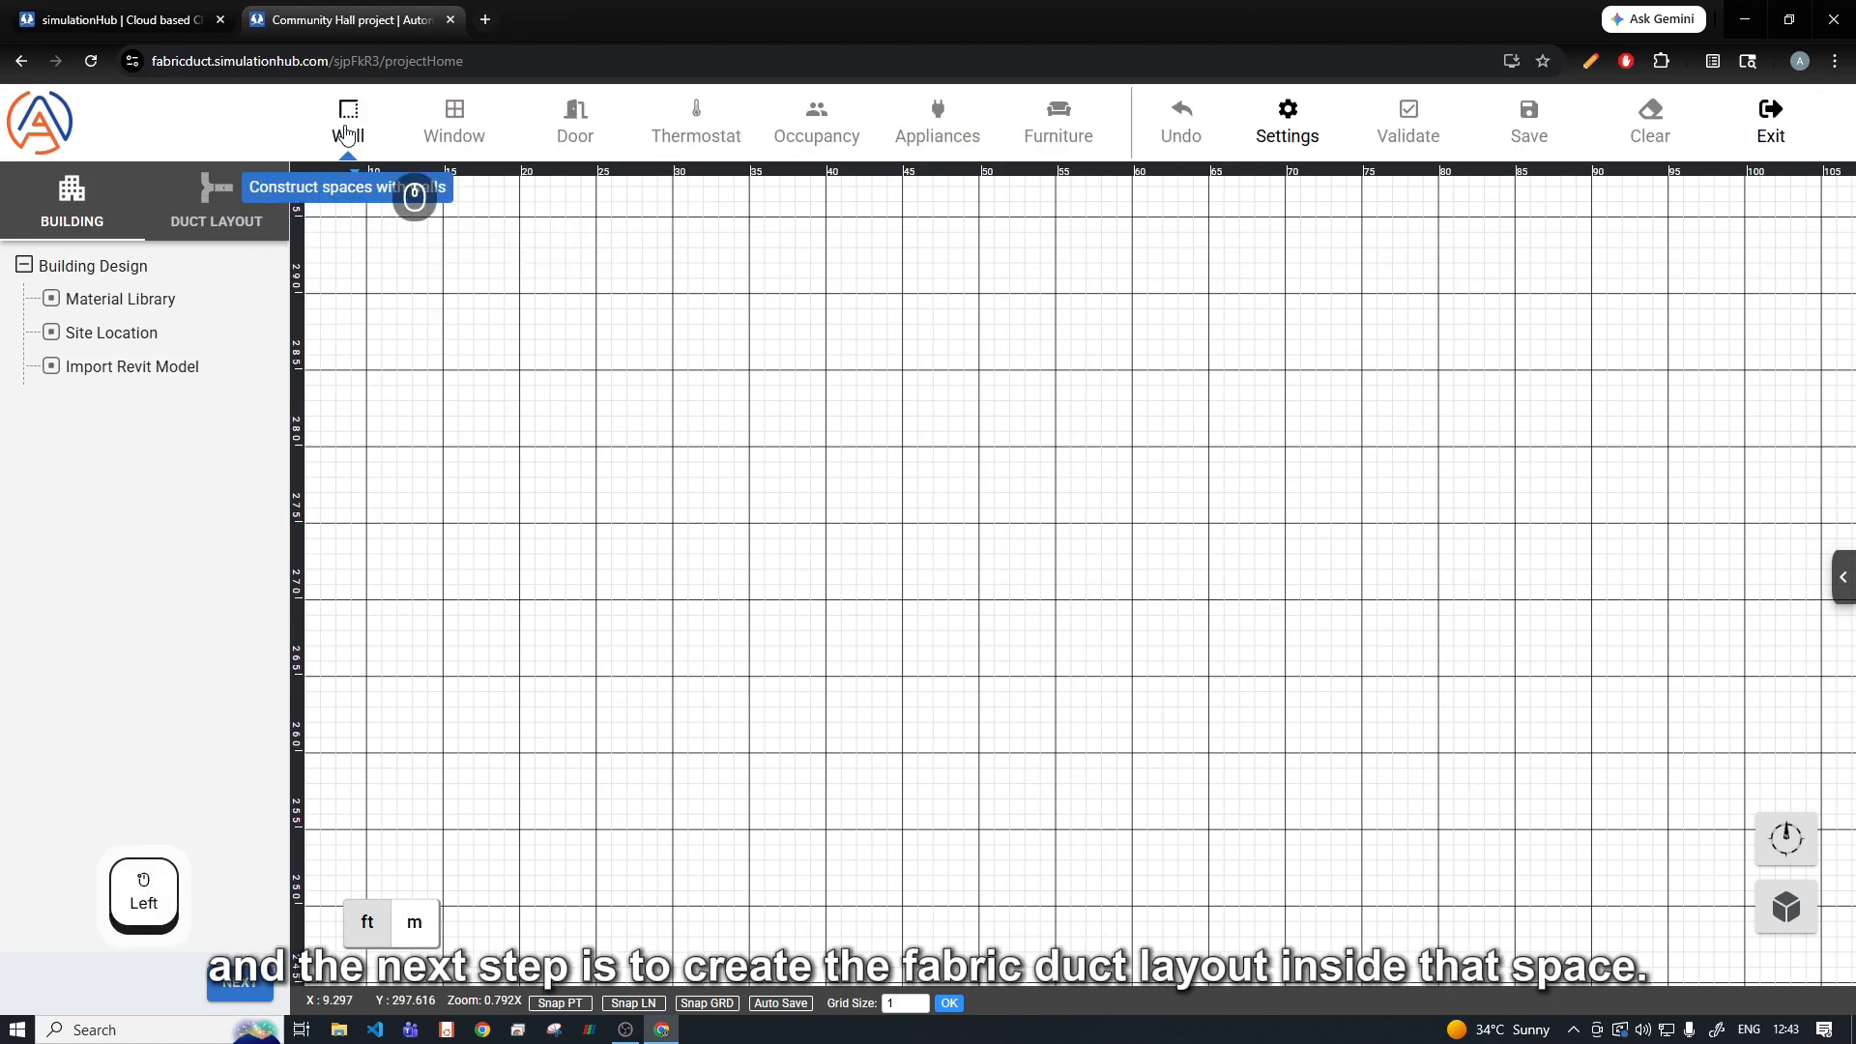
click(347, 132)
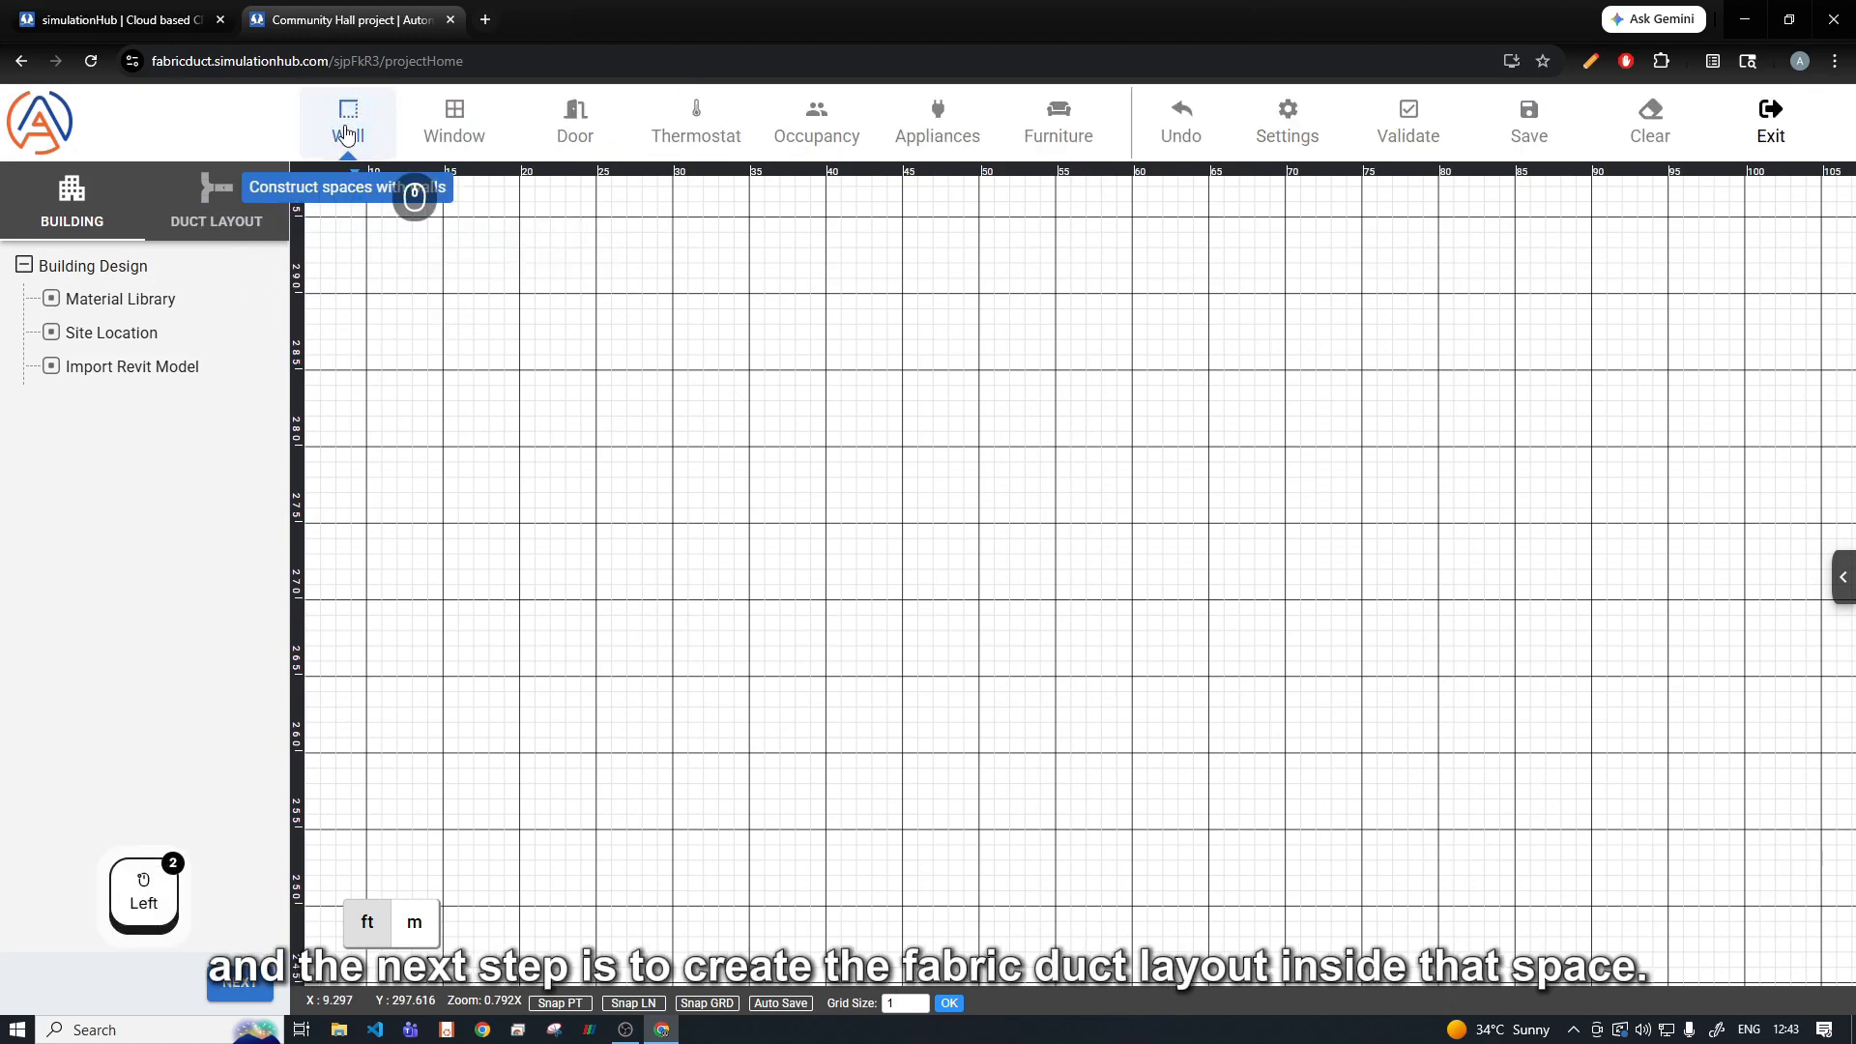
click(521, 291)
scroll(1296, 290, down, 1)
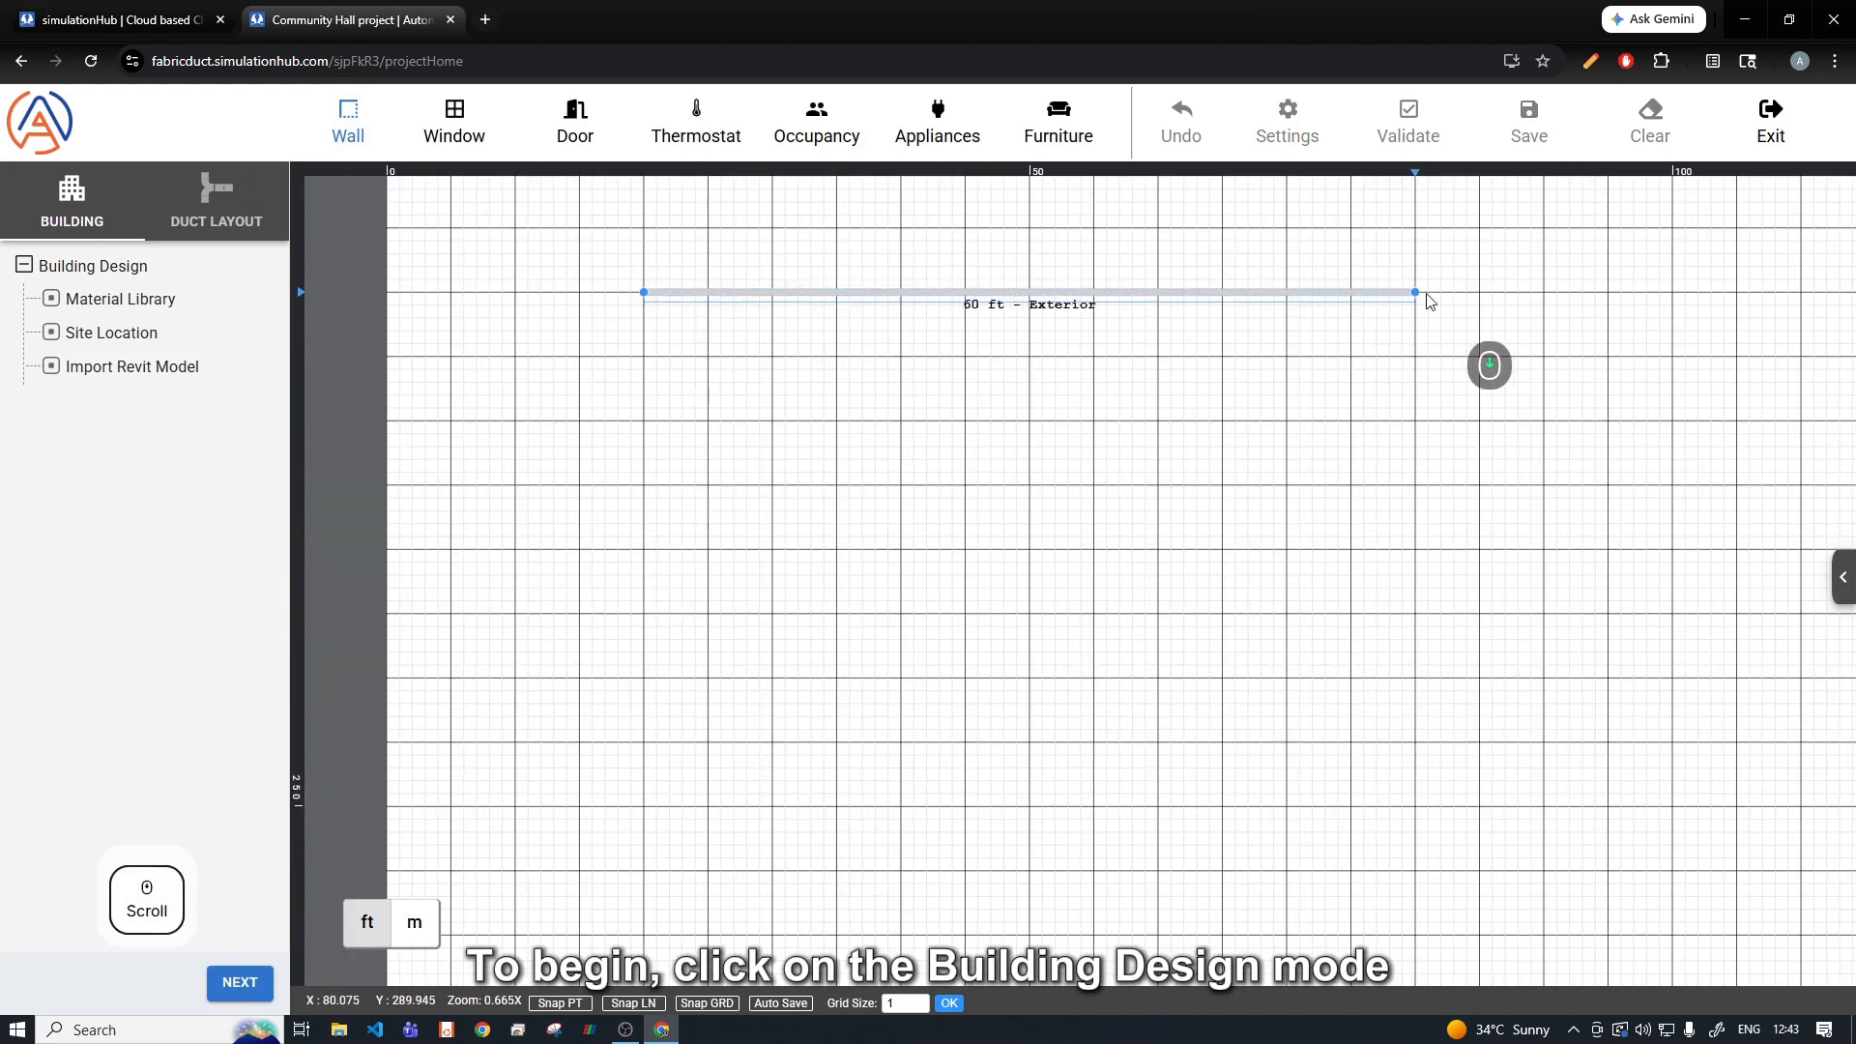
click(1608, 292)
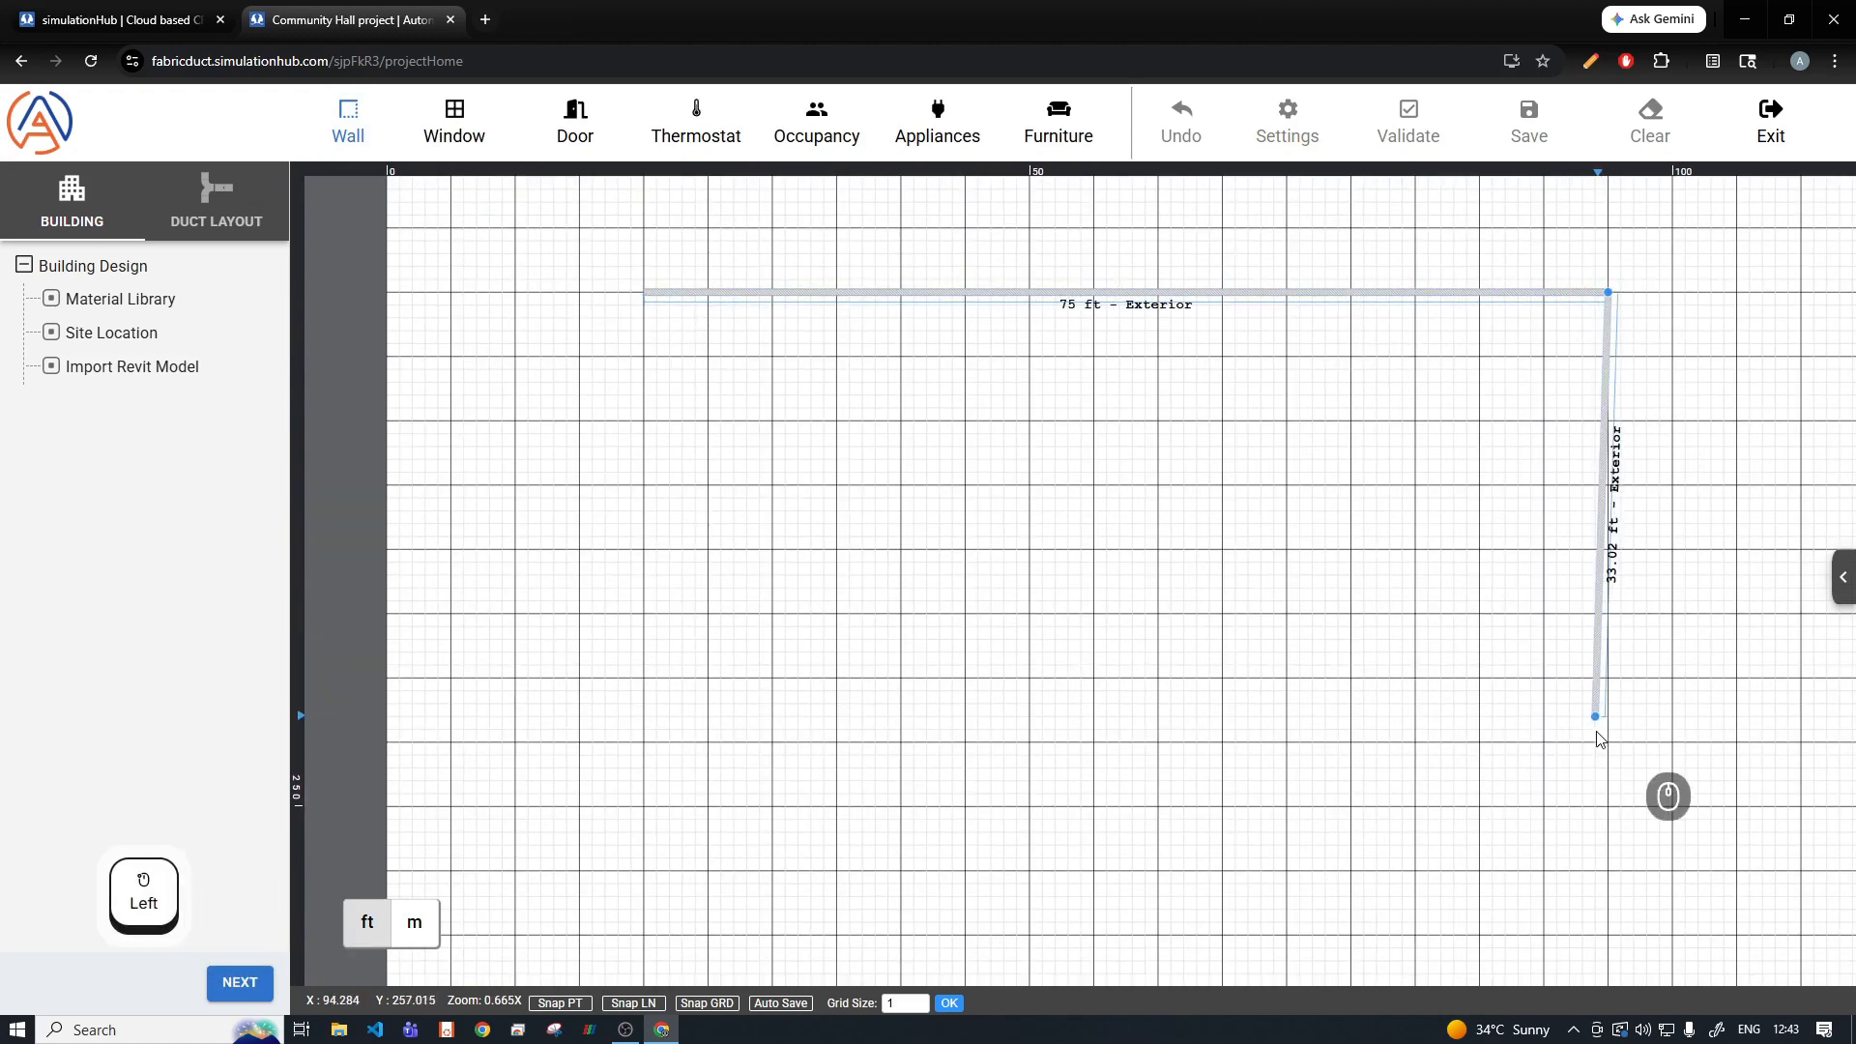
click(1608, 808)
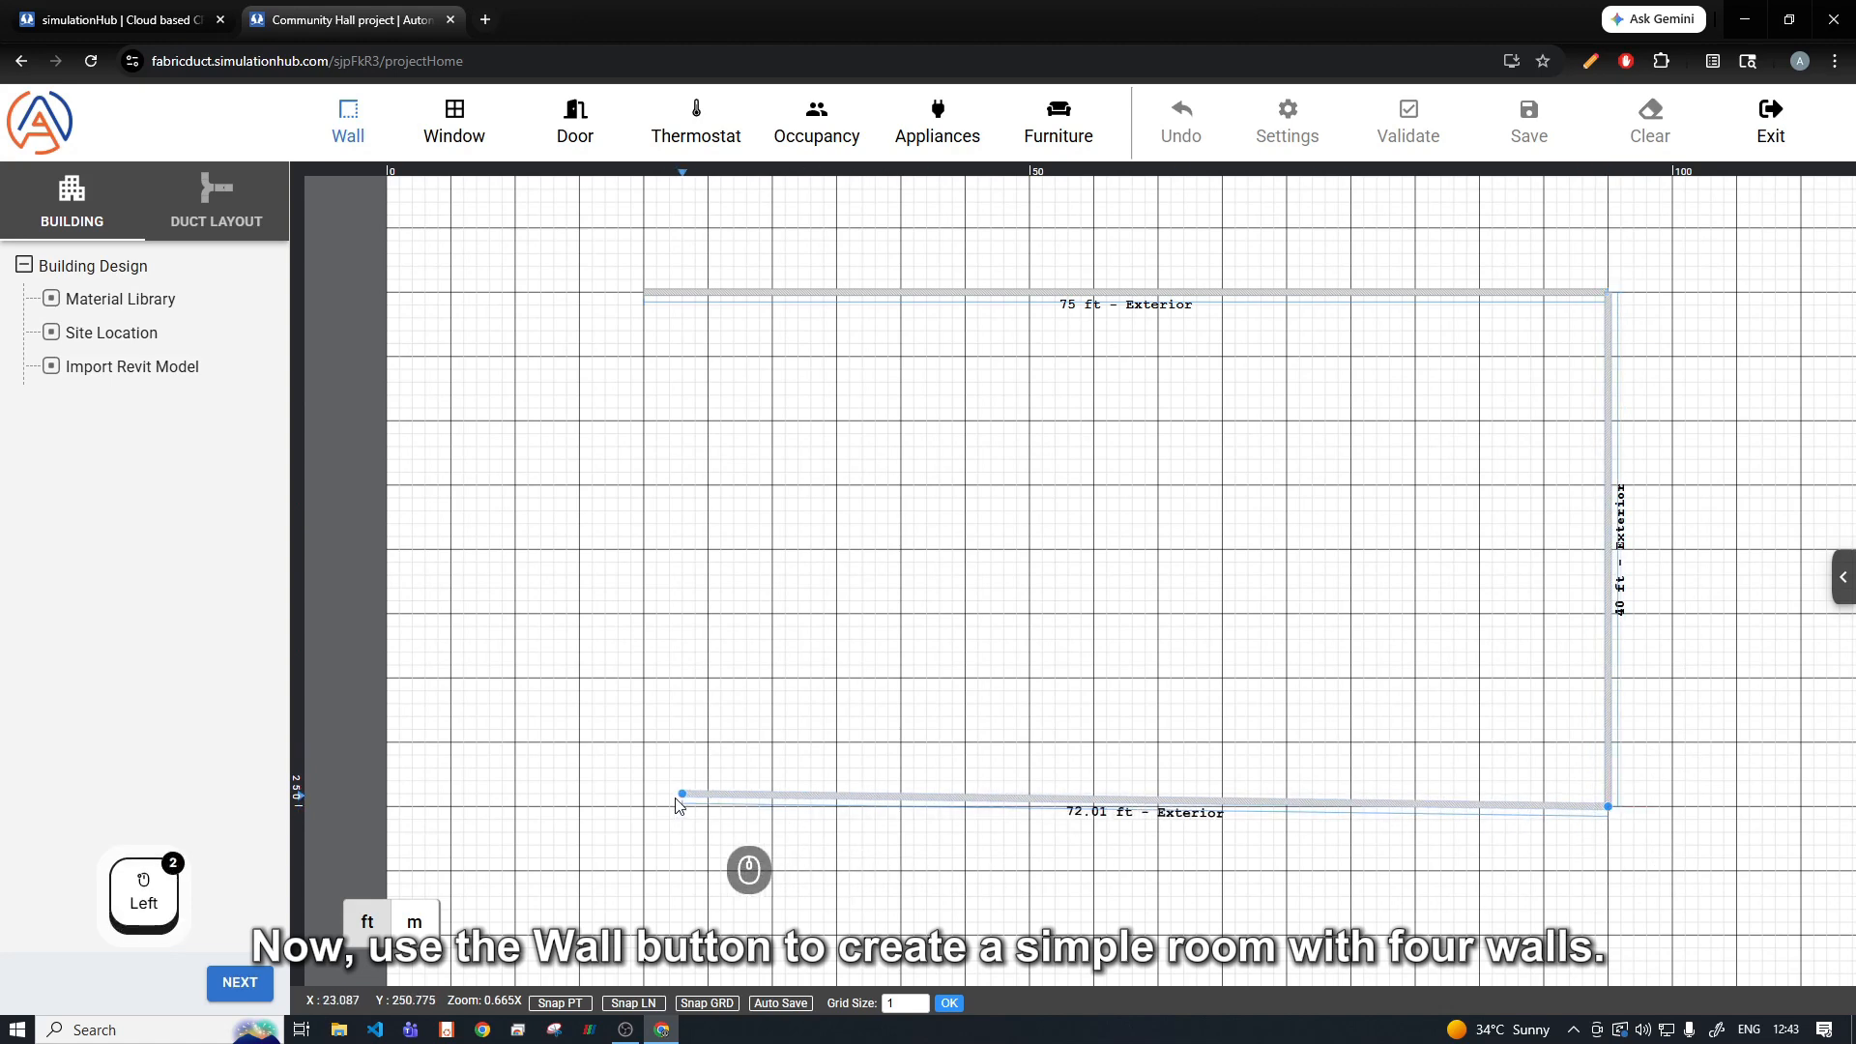
click(645, 808)
click(645, 292)
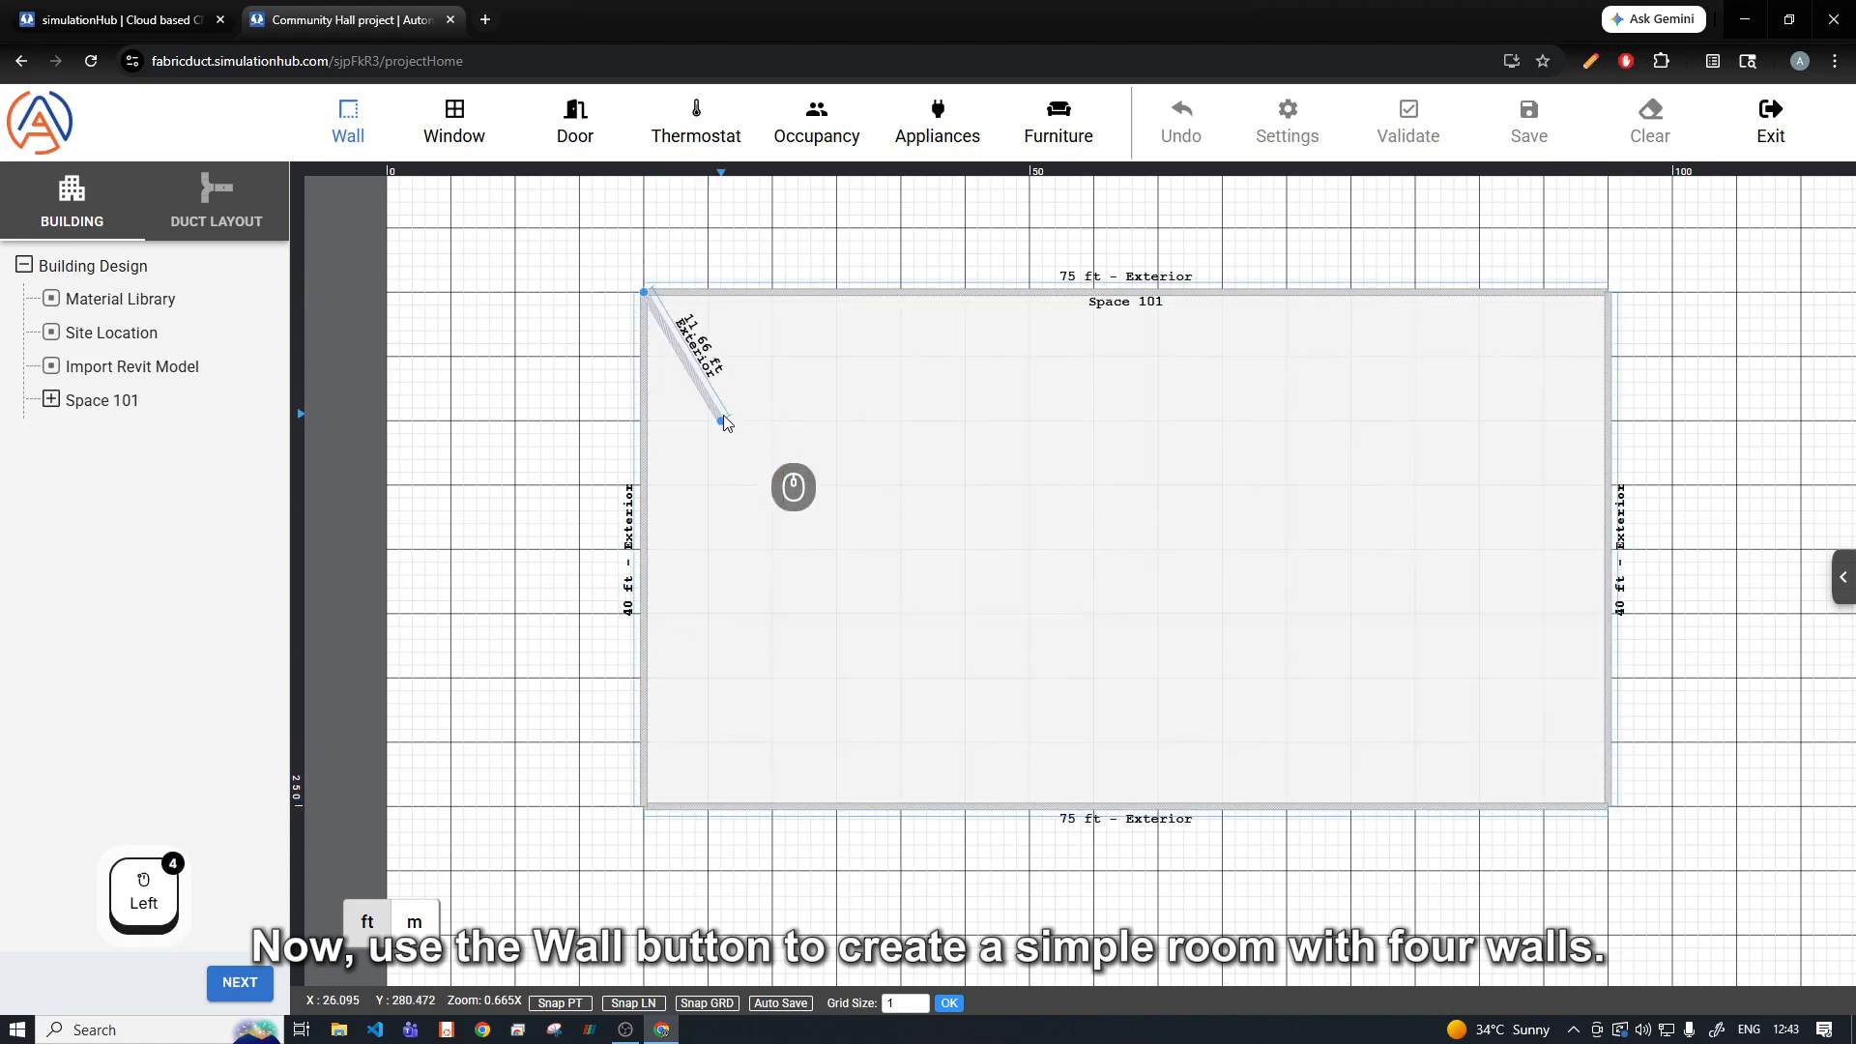
key(Escape)
Step: Place three windows on the left wall, four on the upper, two on the right and two on the lower, separating the overlapping left-wall pair
middle_drag(857, 458, 771, 444)
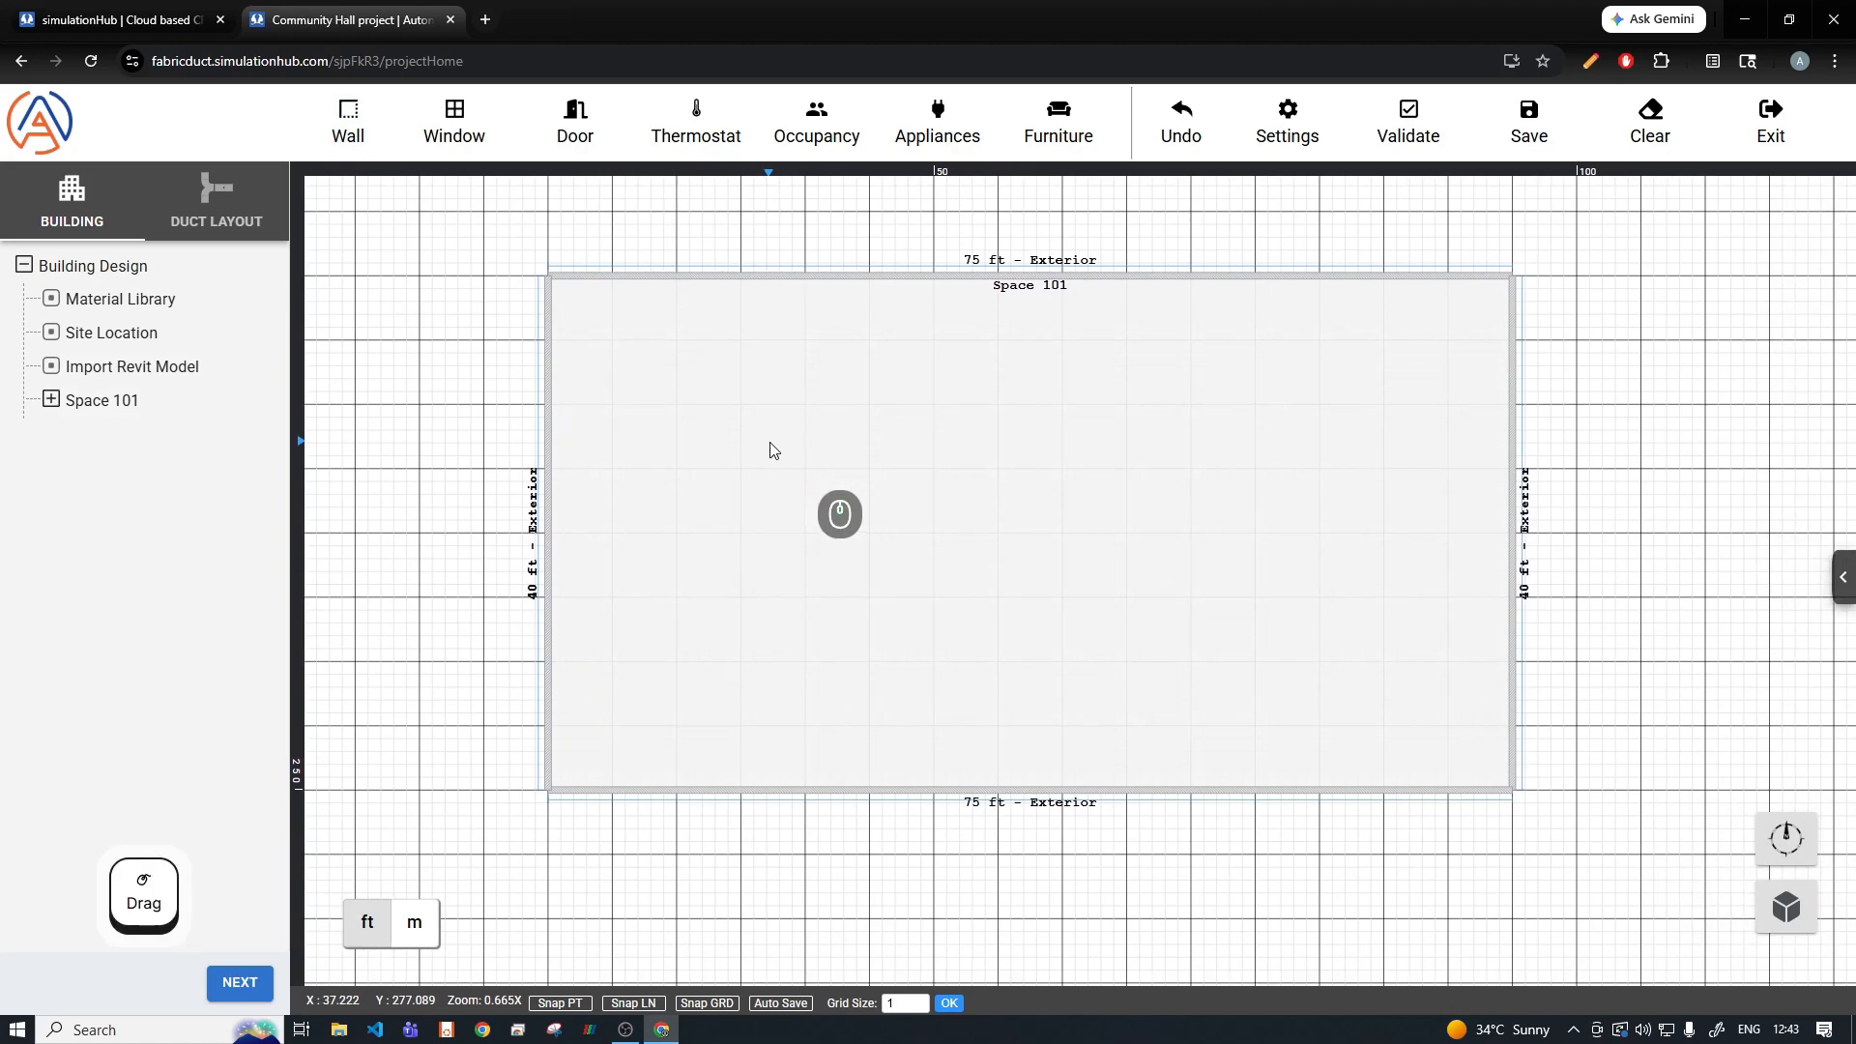
middle_drag(952, 429, 870, 416)
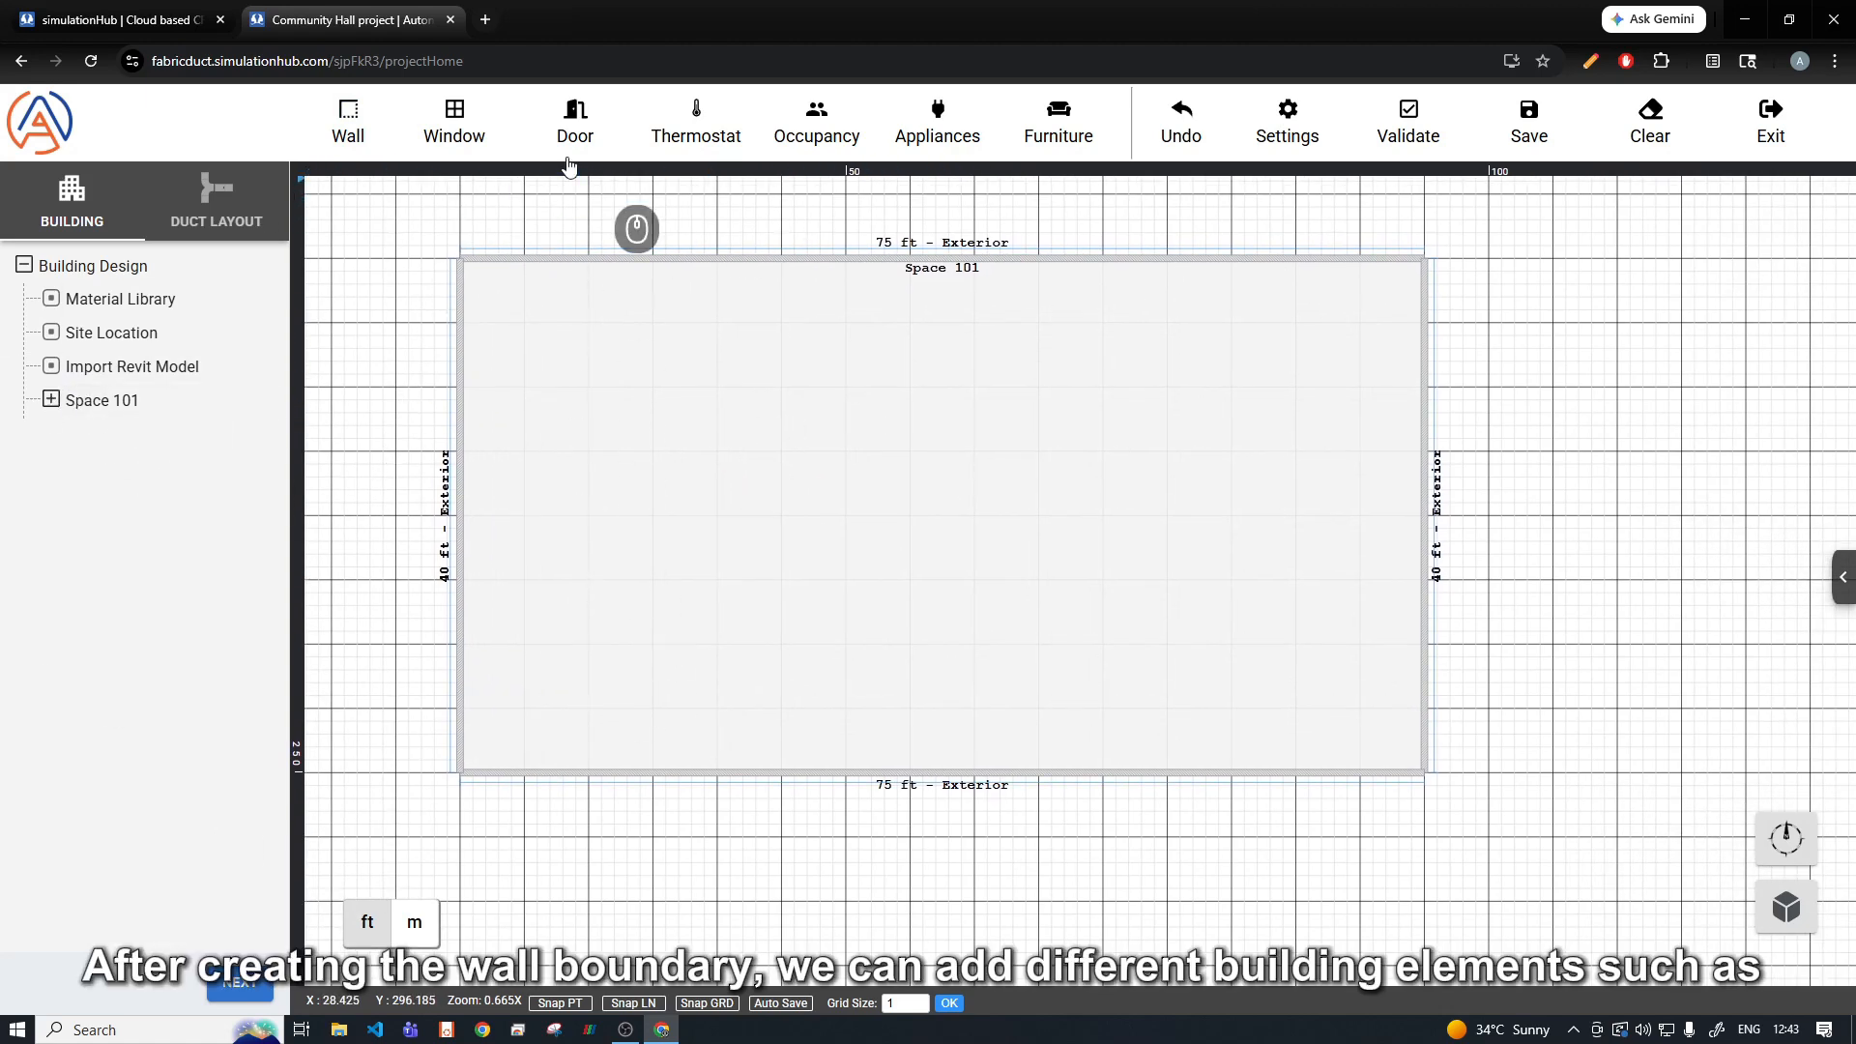
click(455, 124)
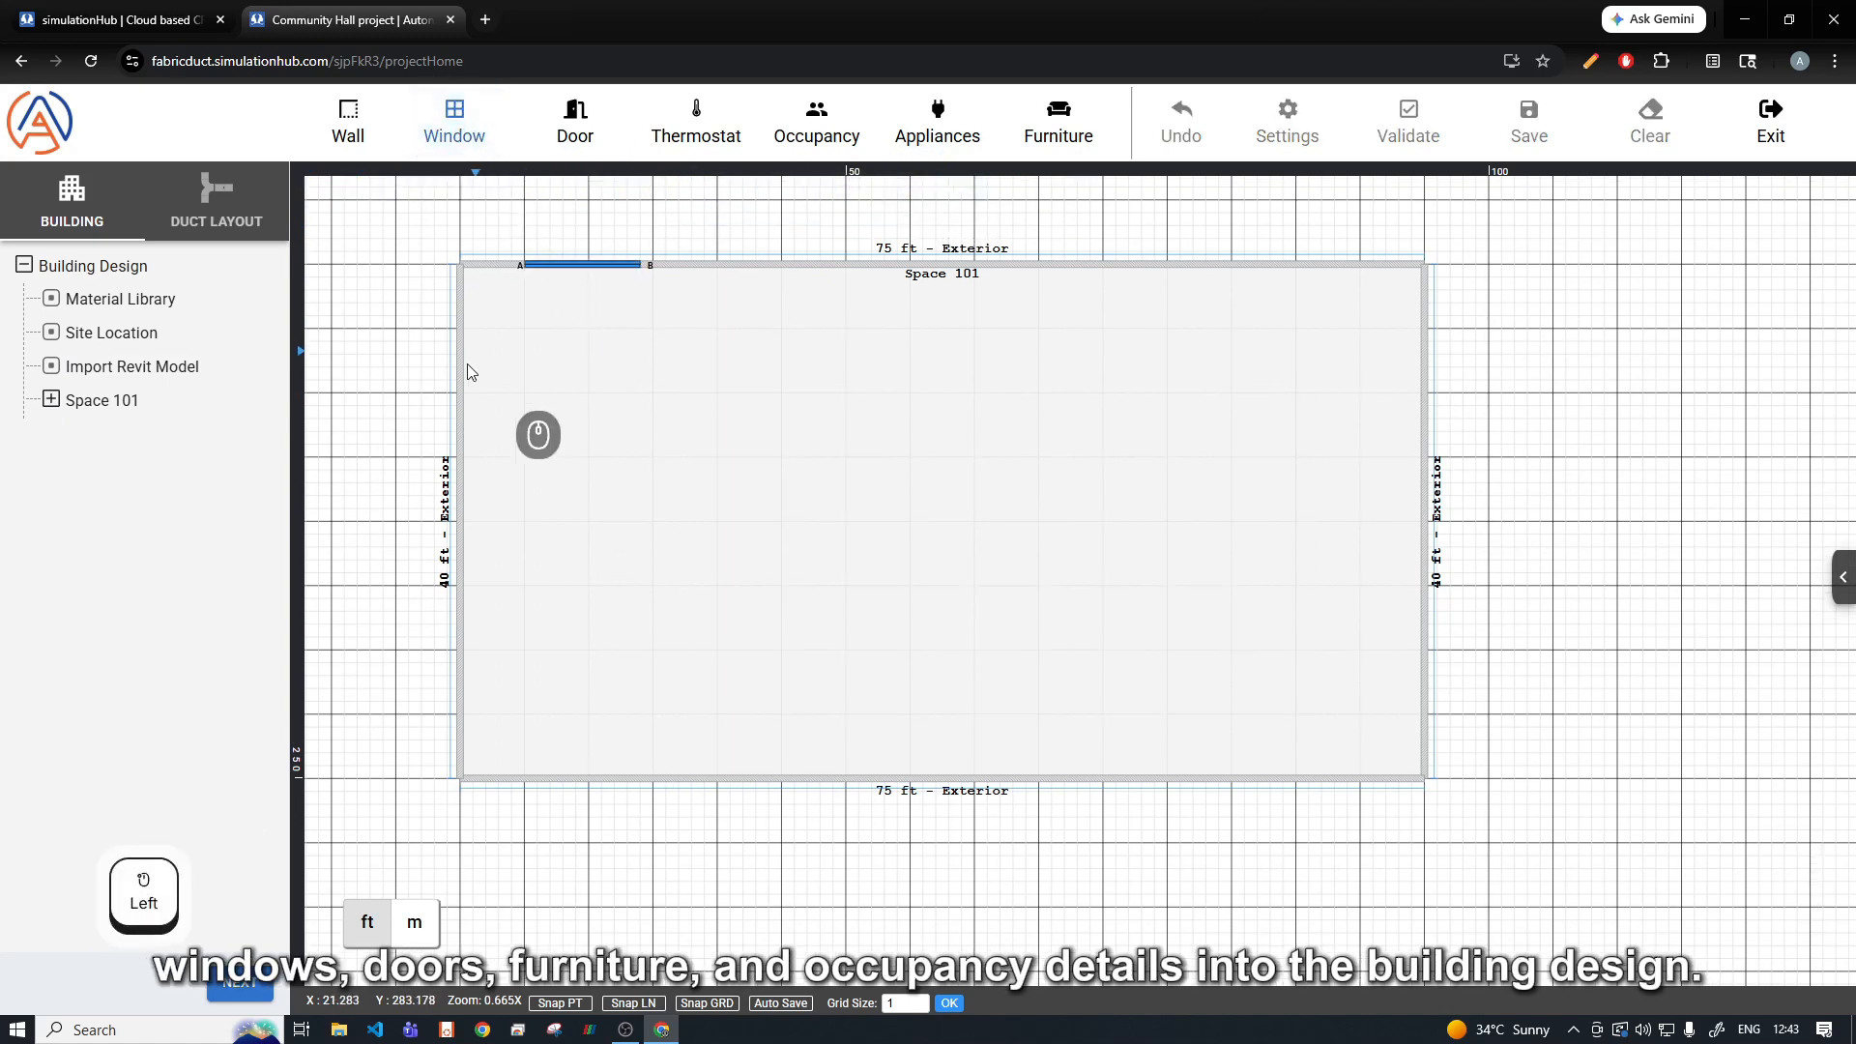
click(461, 561)
click(462, 661)
click(538, 268)
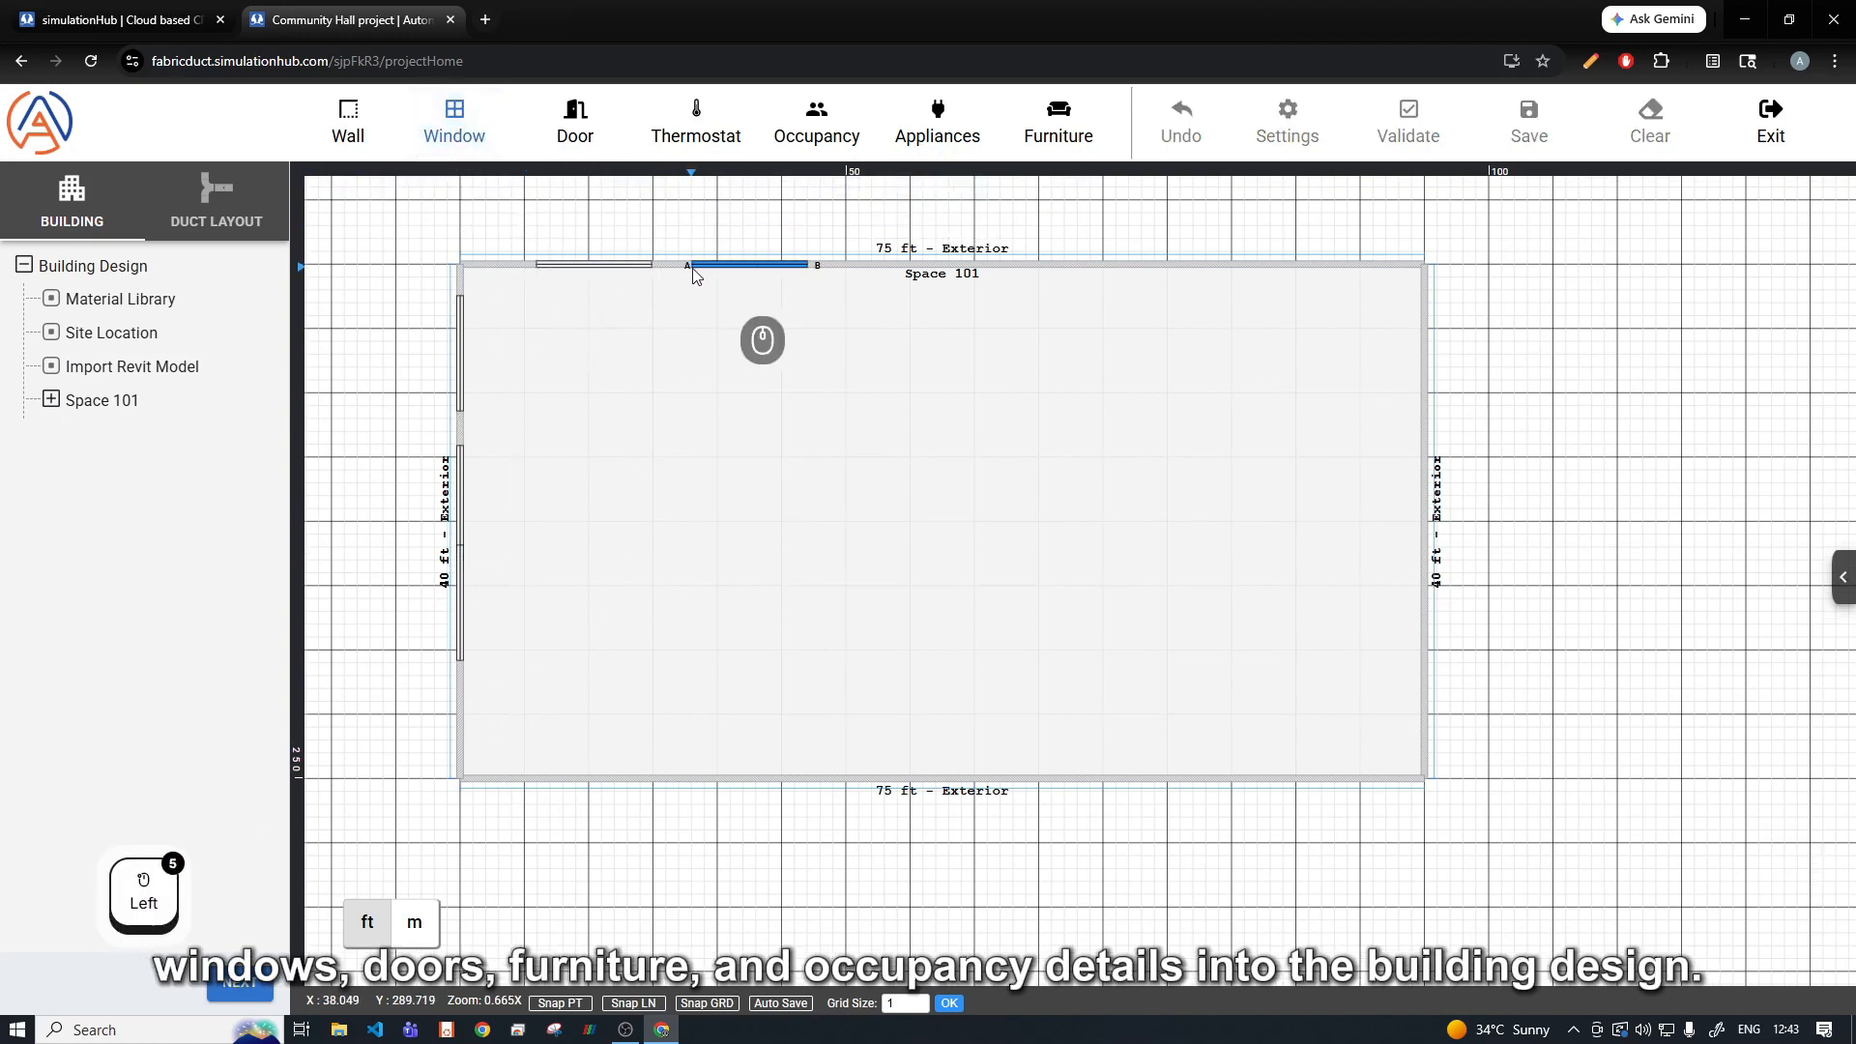
click(705, 268)
click(923, 267)
click(1178, 268)
click(1424, 425)
click(1424, 638)
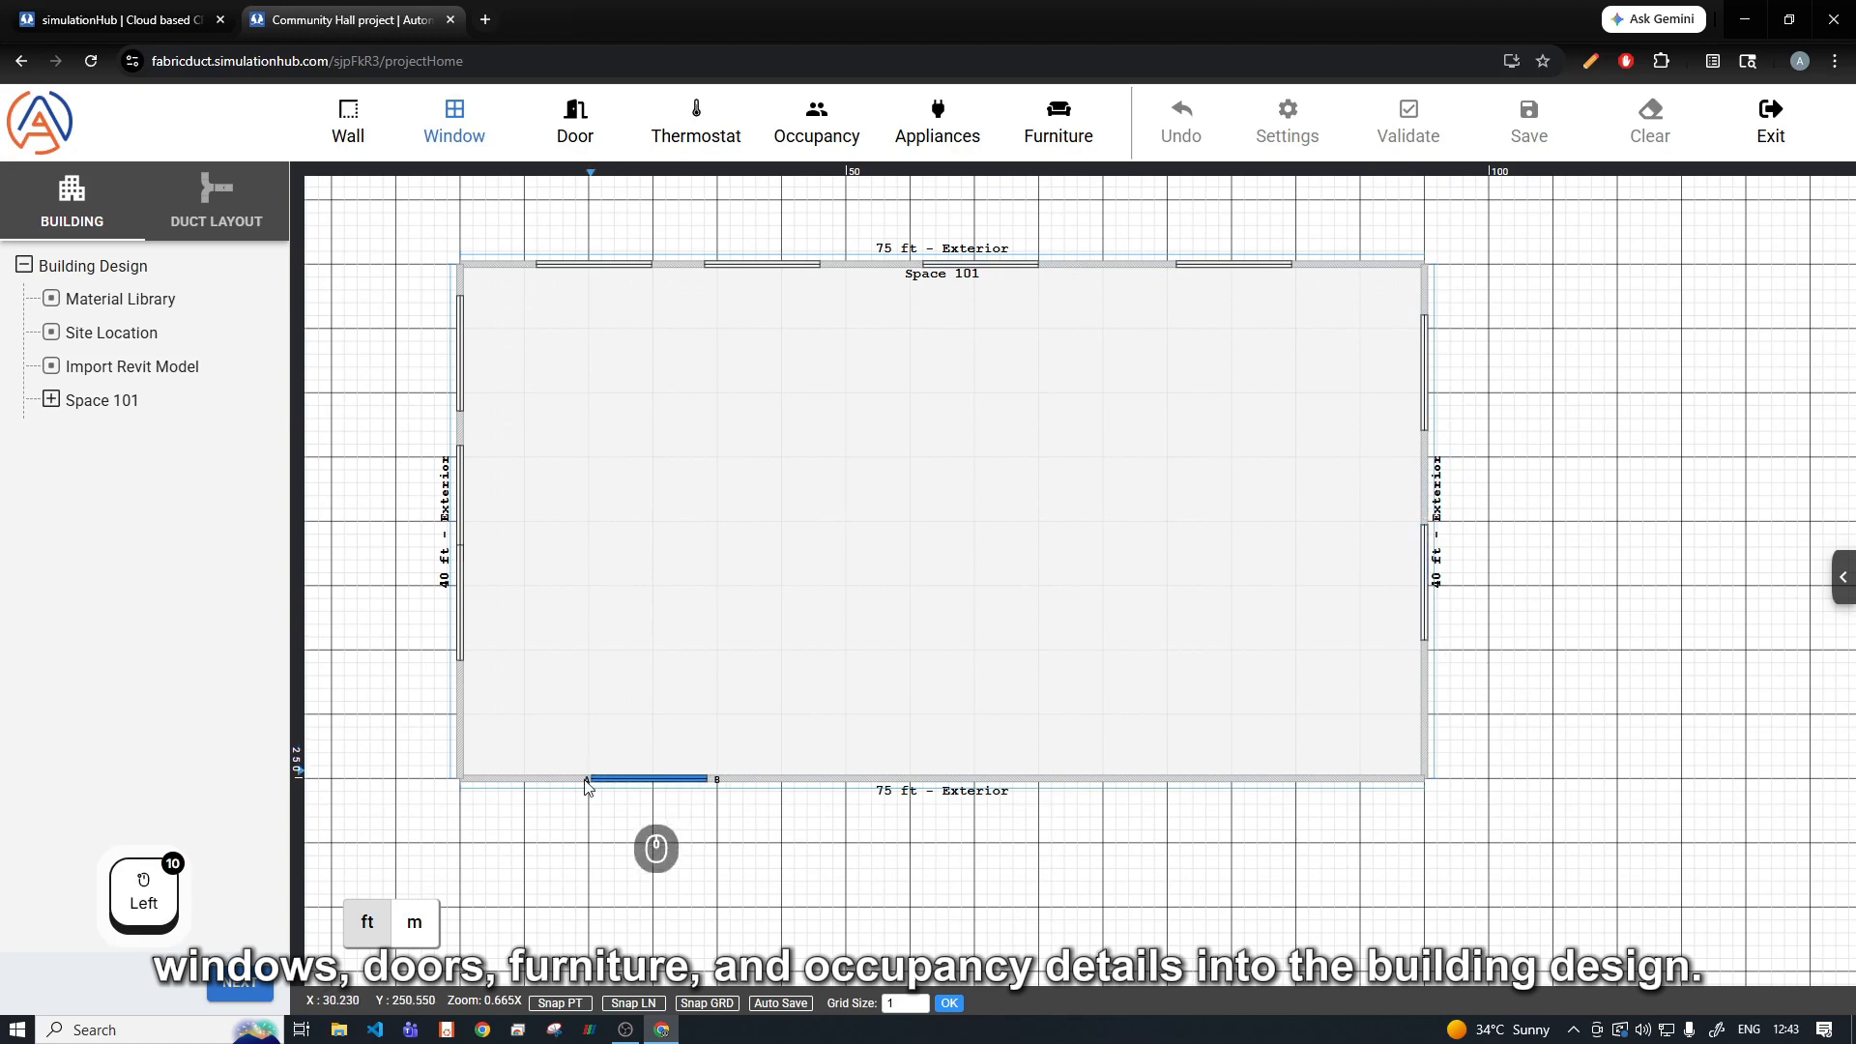
click(584, 779)
click(872, 774)
key(Escape)
drag(460, 611, 447, 724)
click(580, 628)
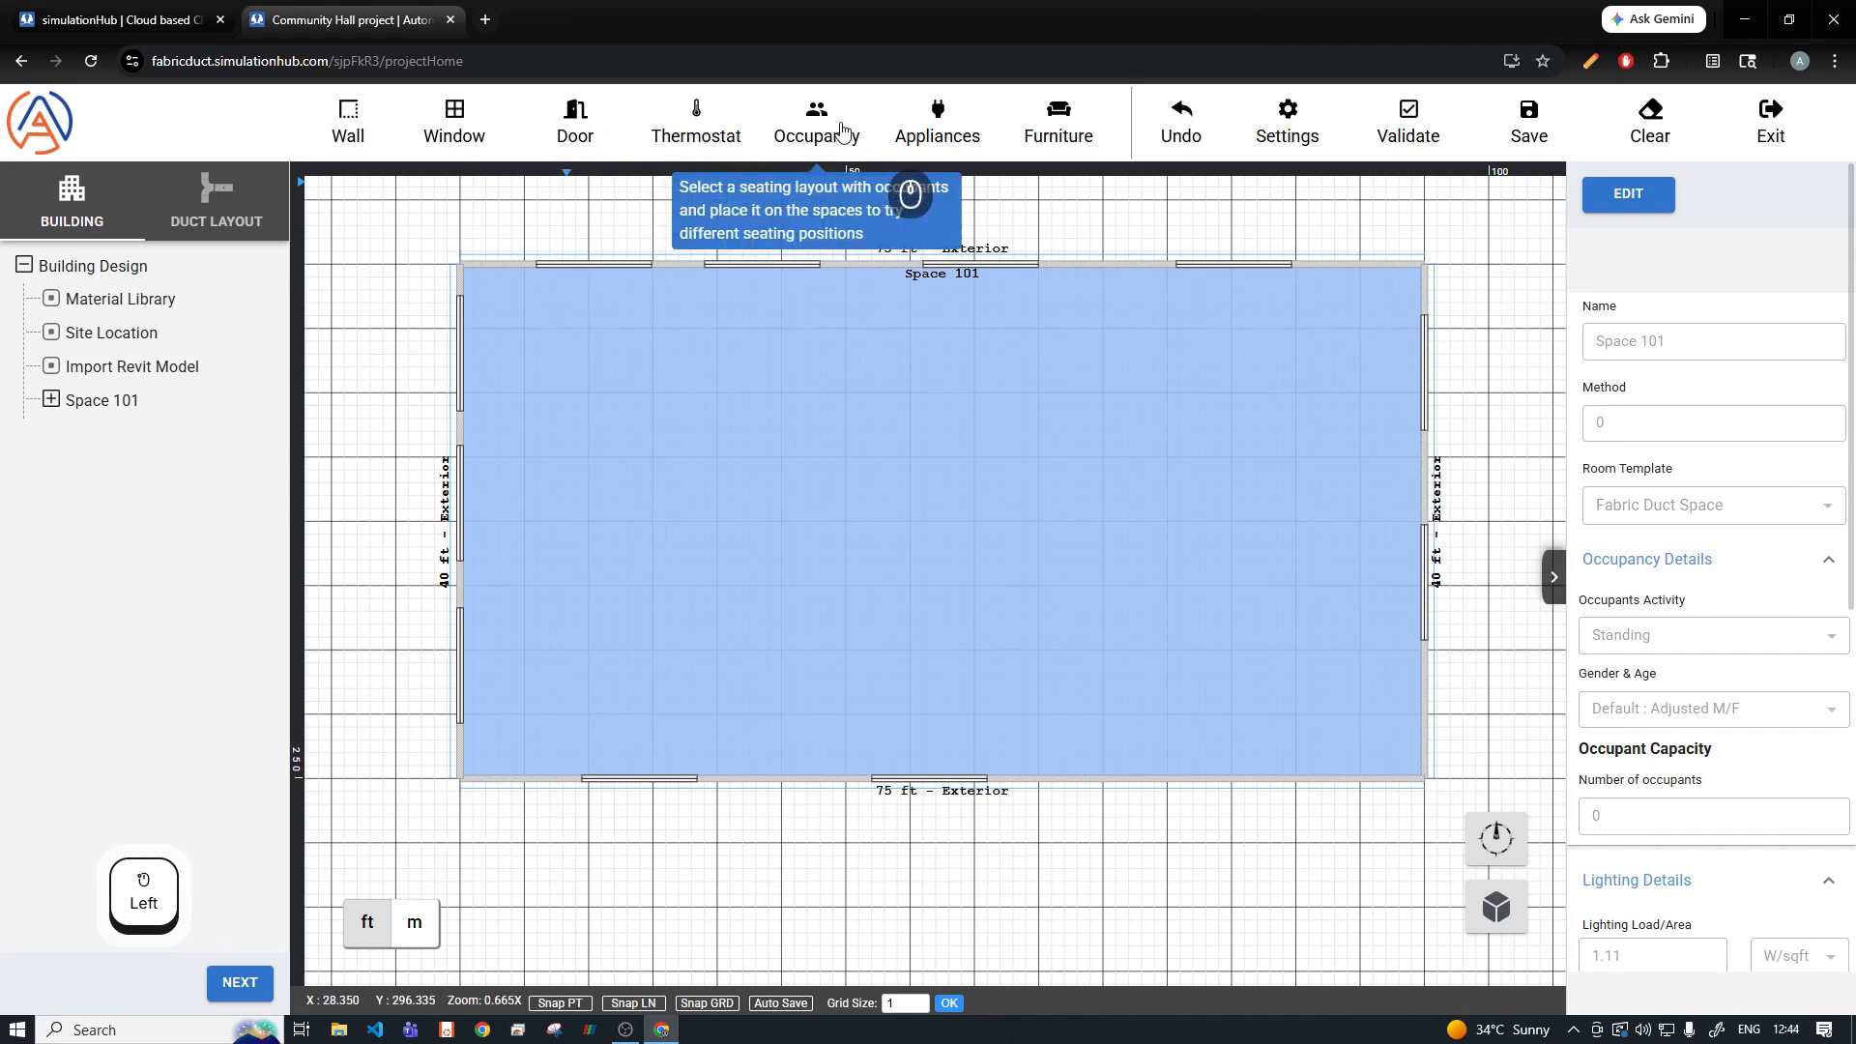
Step: Place a double door near the right end of the room's lower wall
click(579, 121)
click(788, 416)
click(1328, 799)
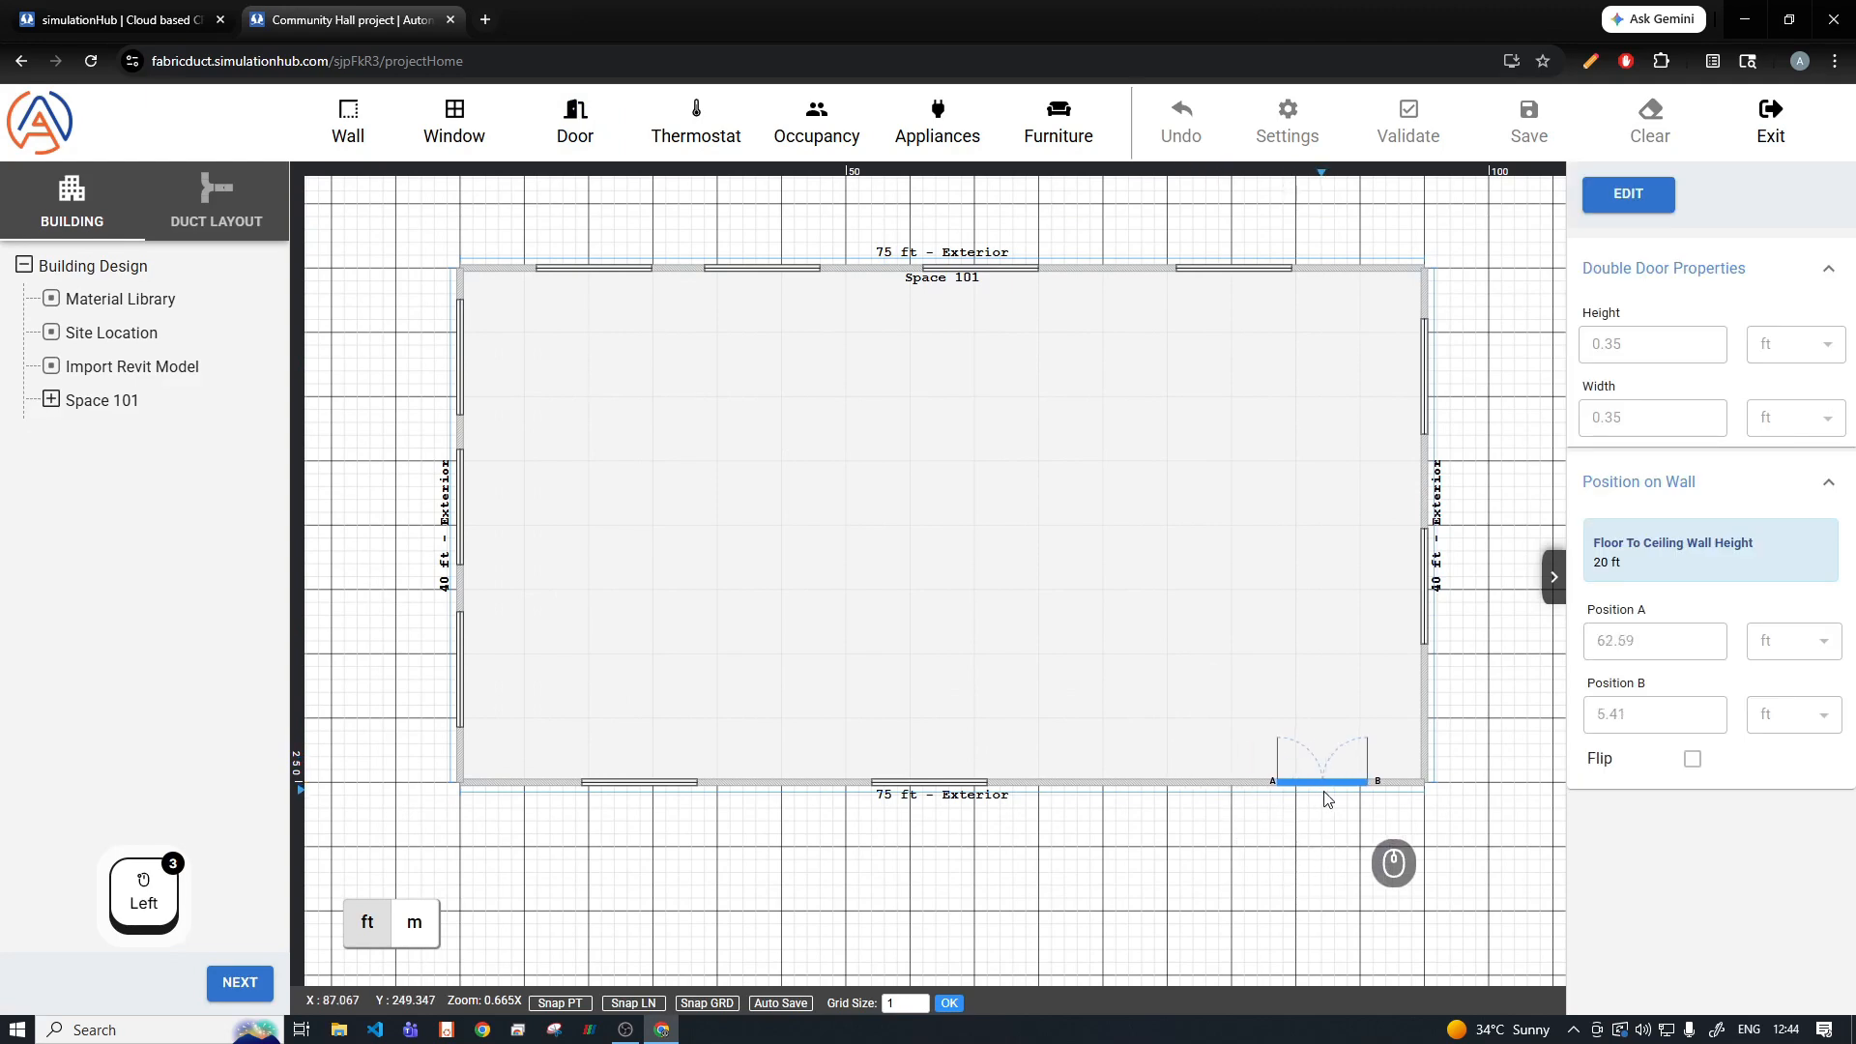
click(1327, 799)
key(Escape)
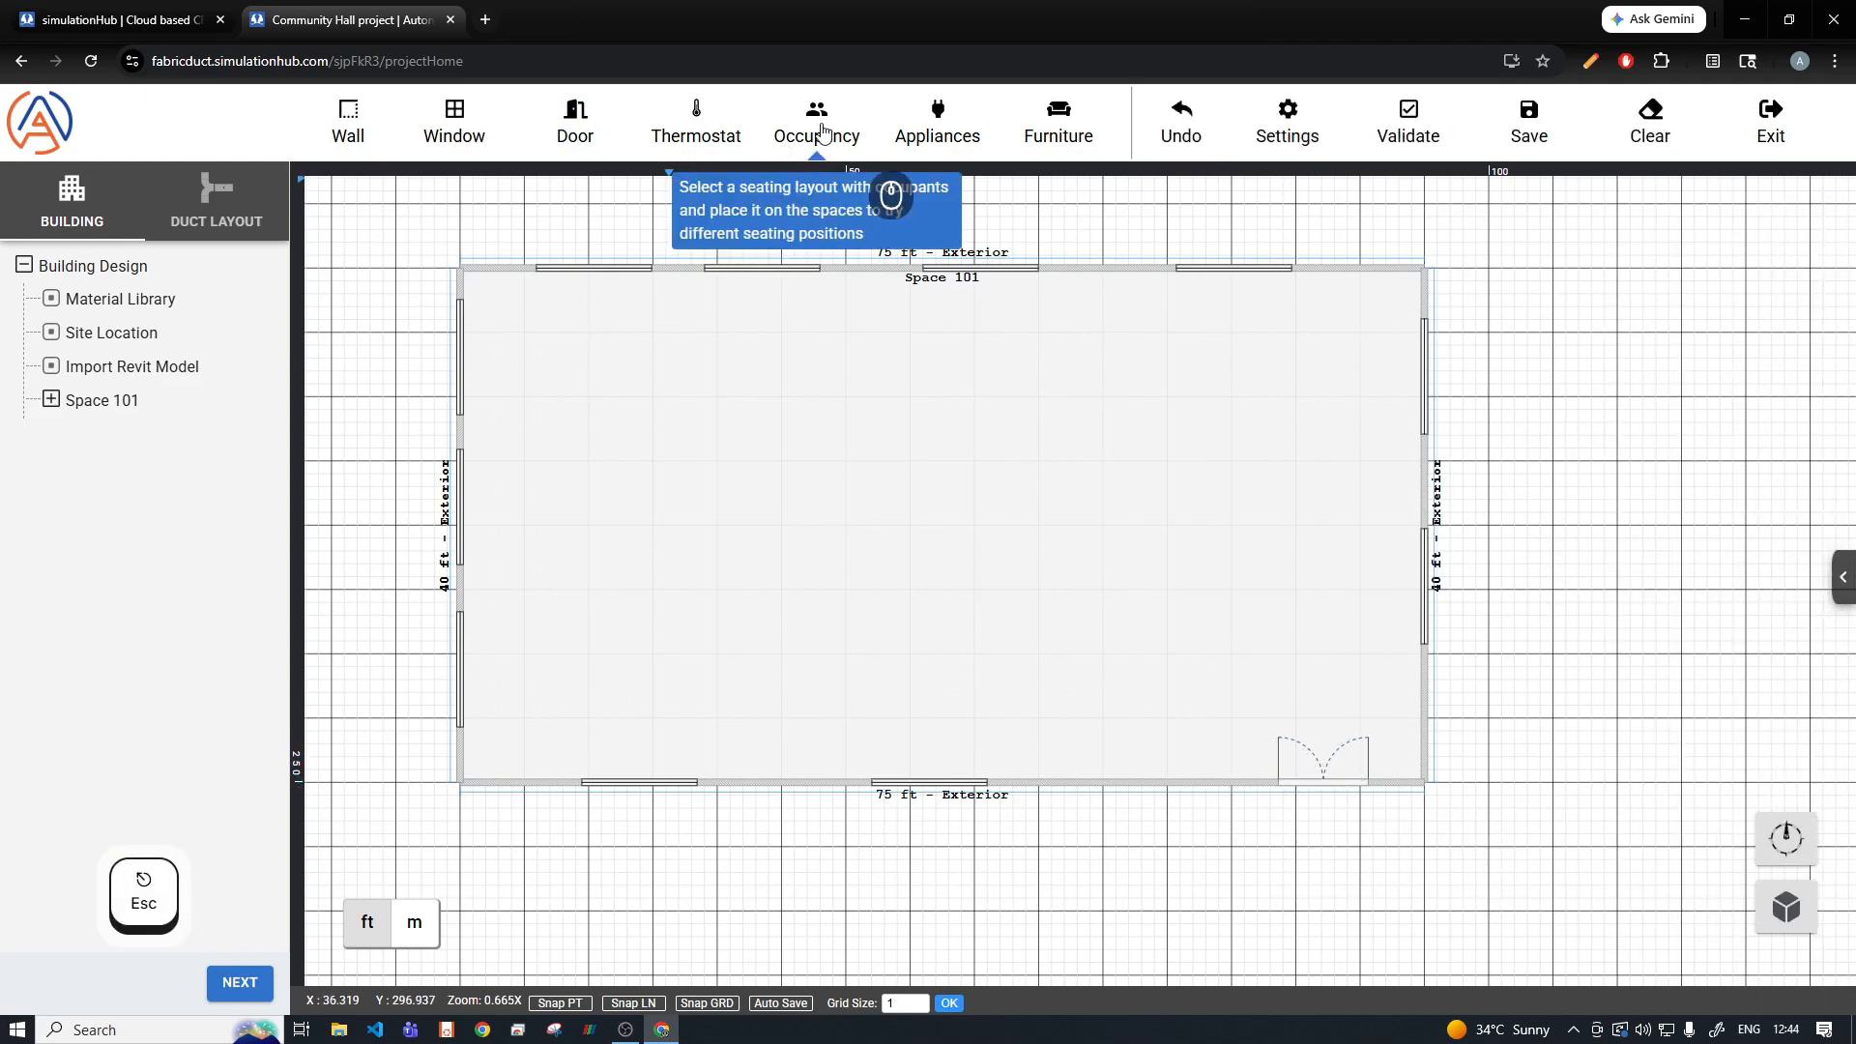
Step: Place five Meeting Room Seating layouts in the hall: two in the upper area, two in the lower area and one toward the right wall
click(820, 131)
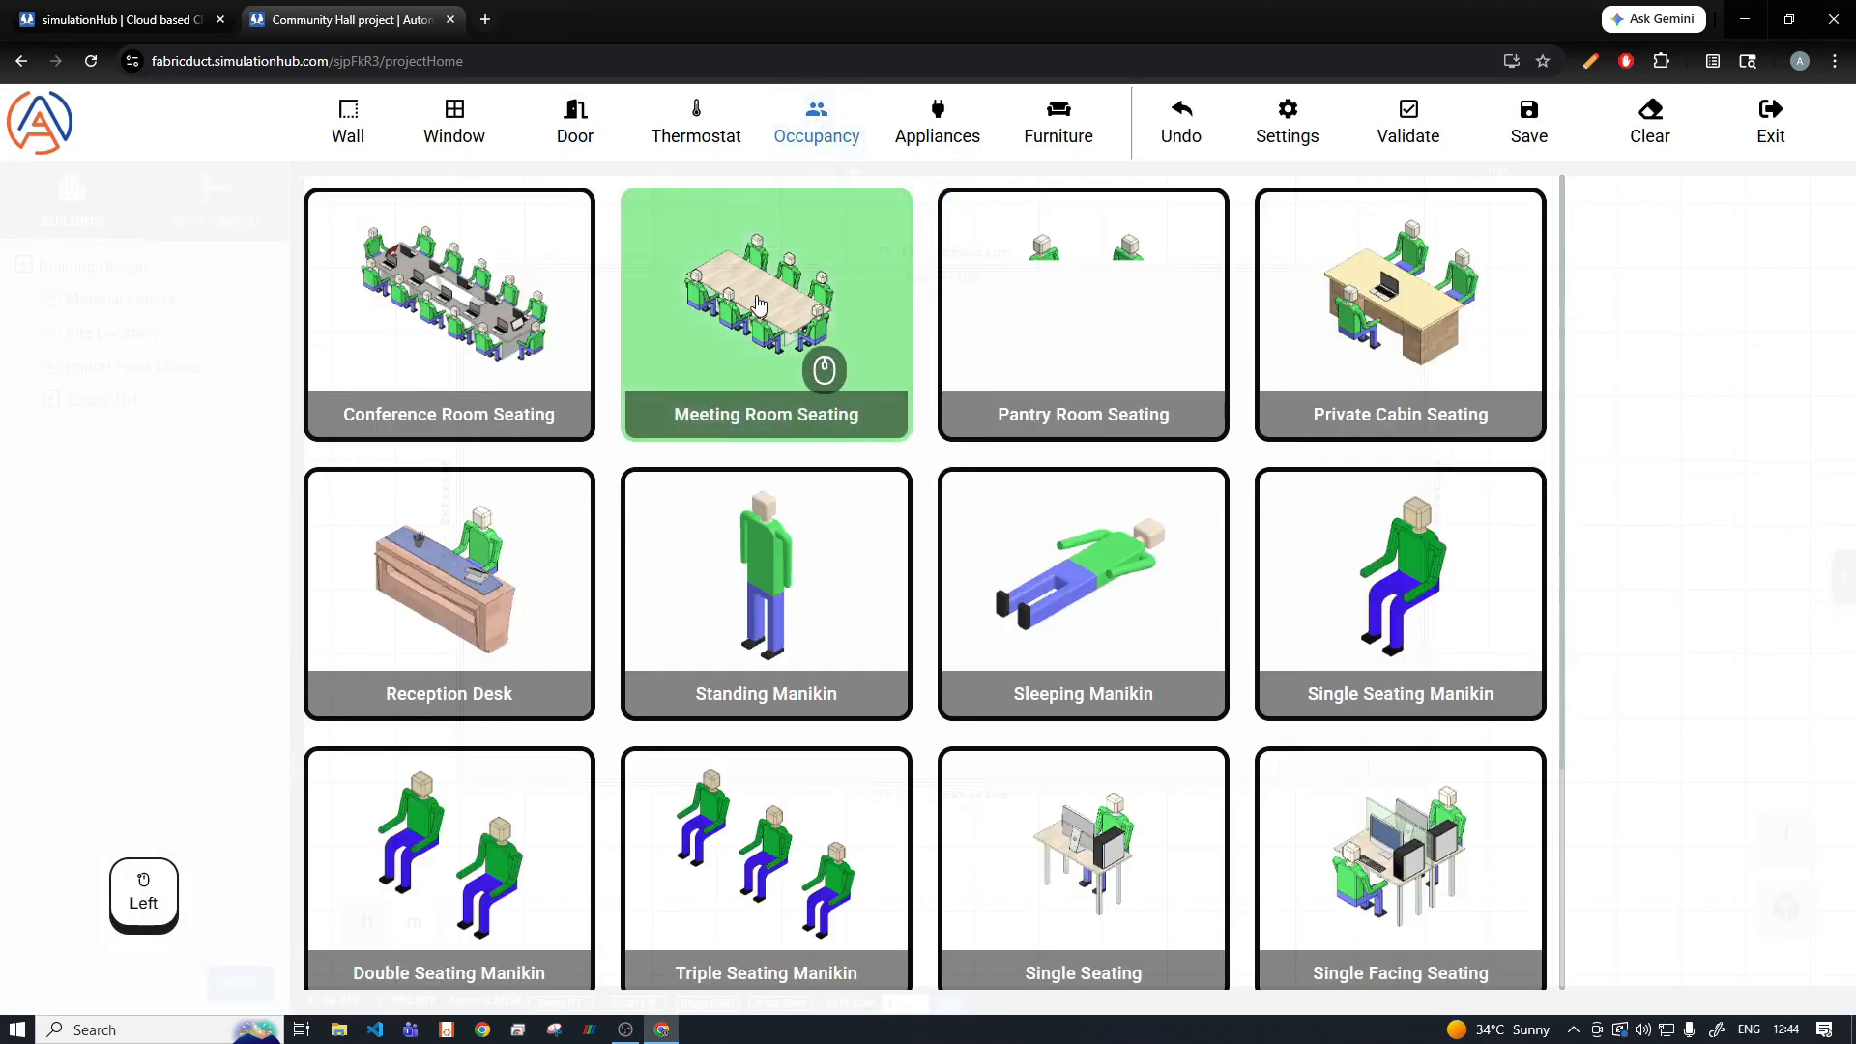
click(764, 300)
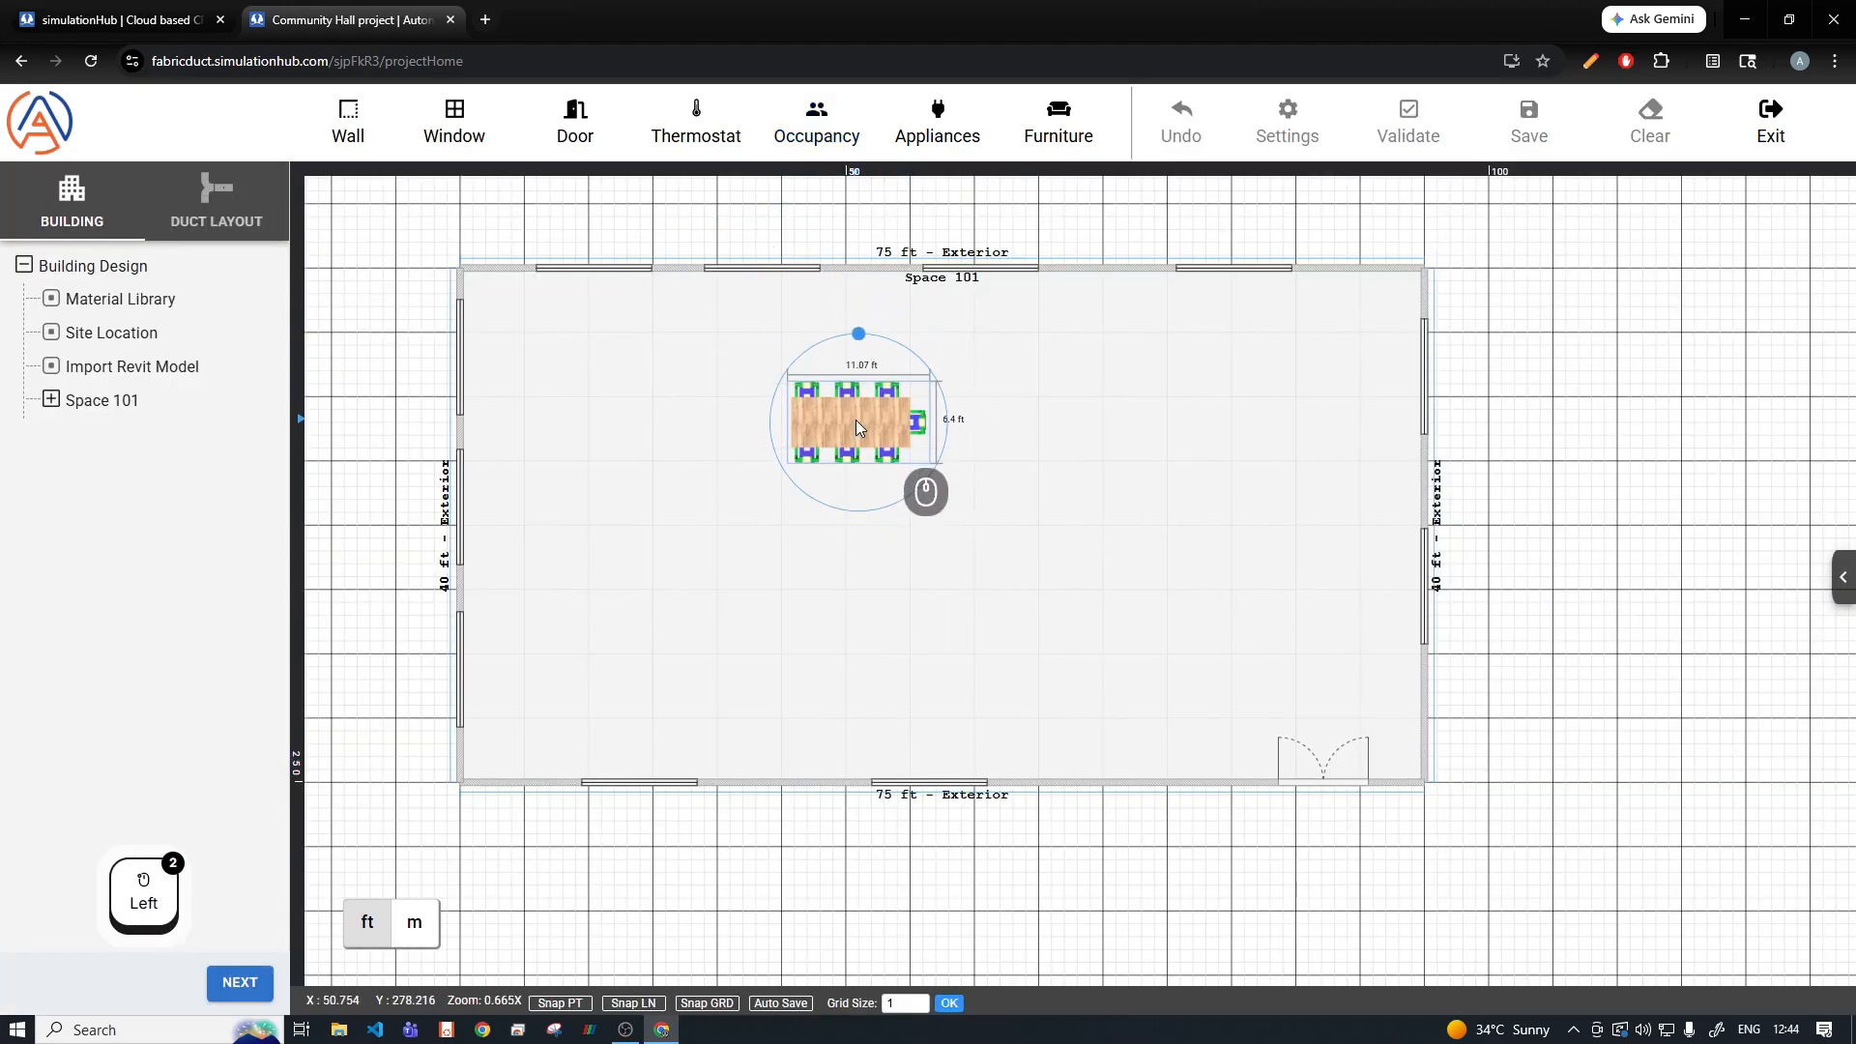
click(856, 420)
click(1091, 422)
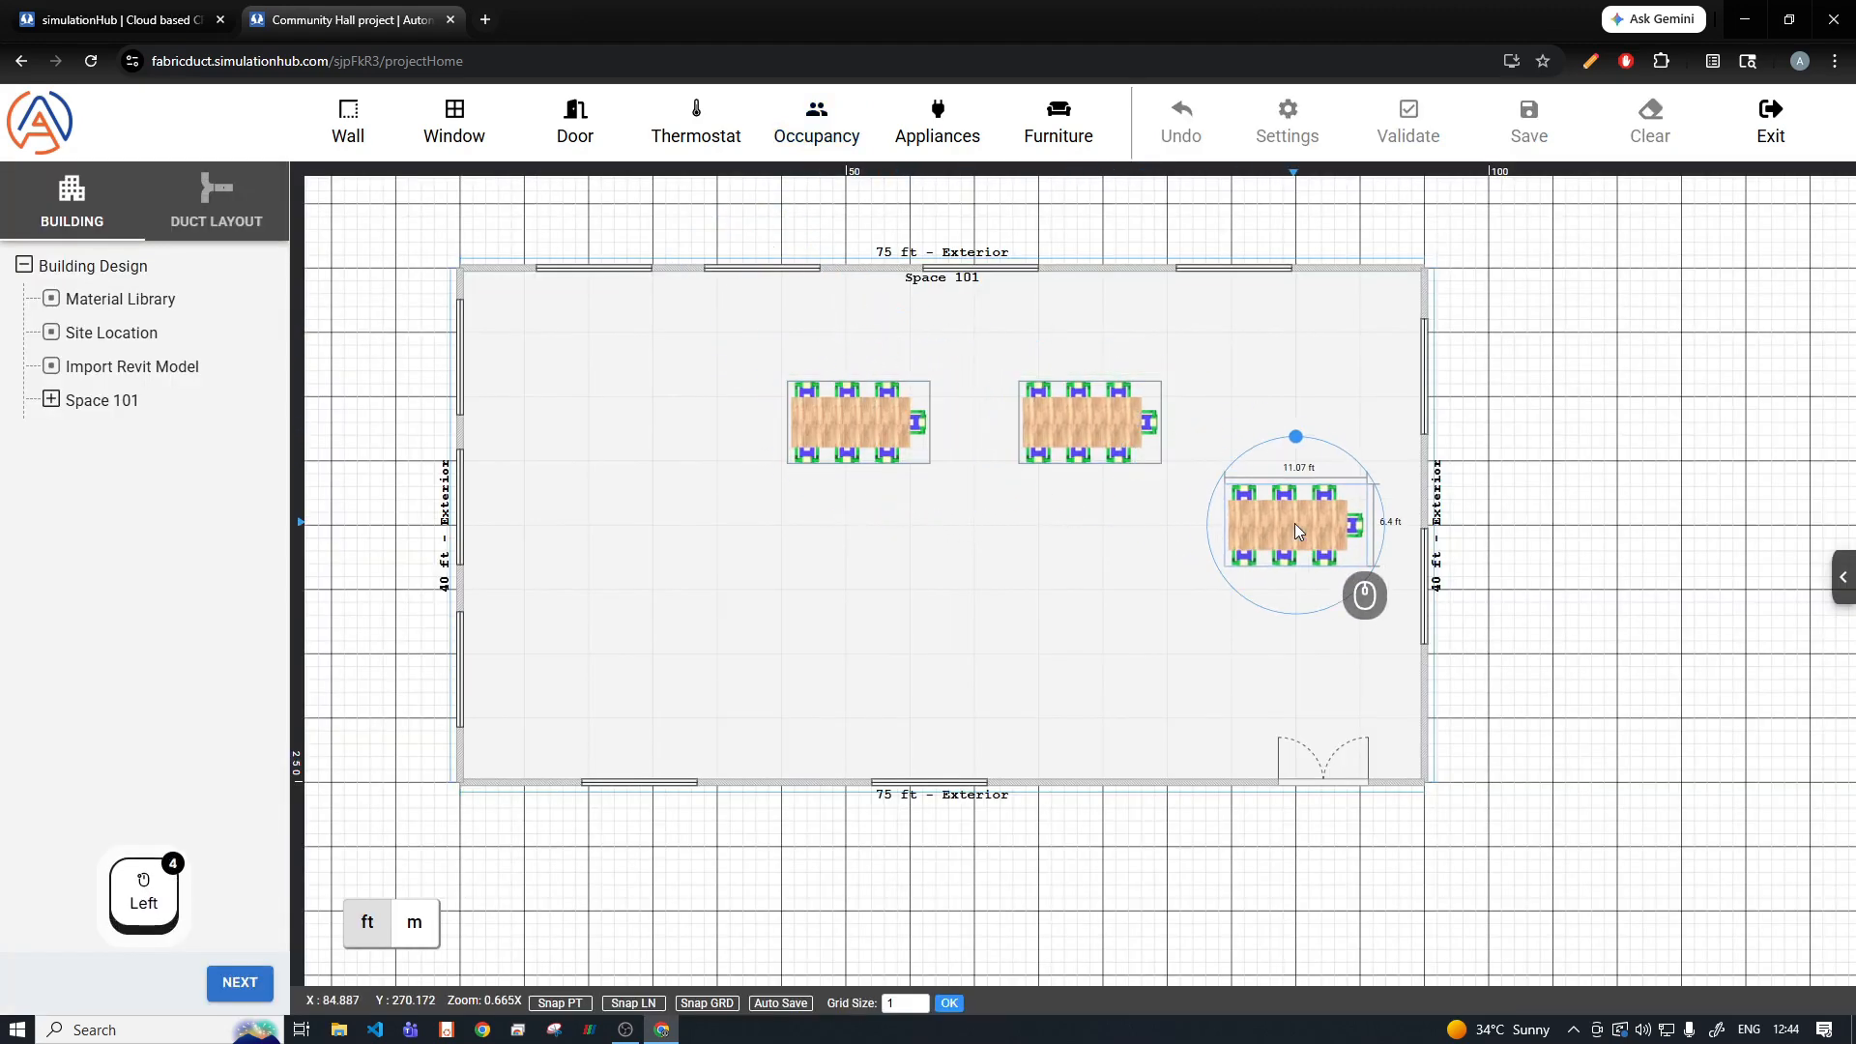
click(1267, 535)
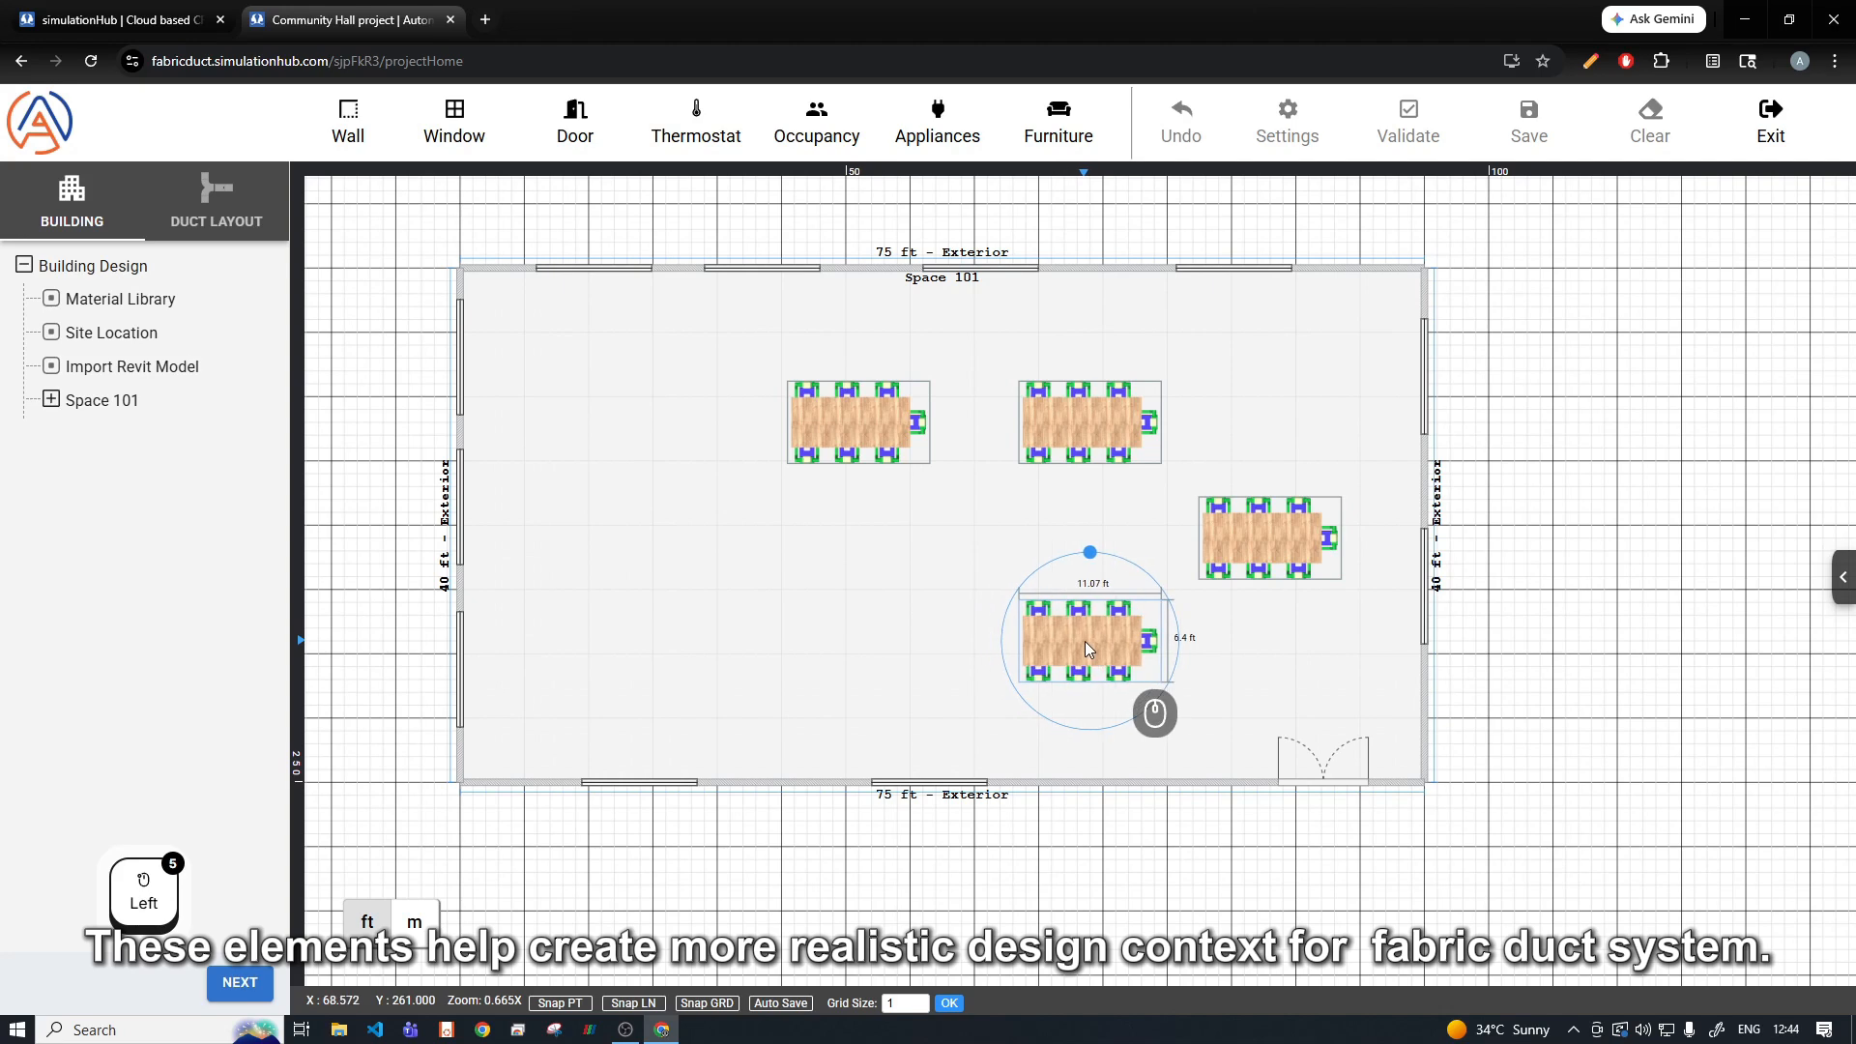
click(1085, 641)
click(866, 642)
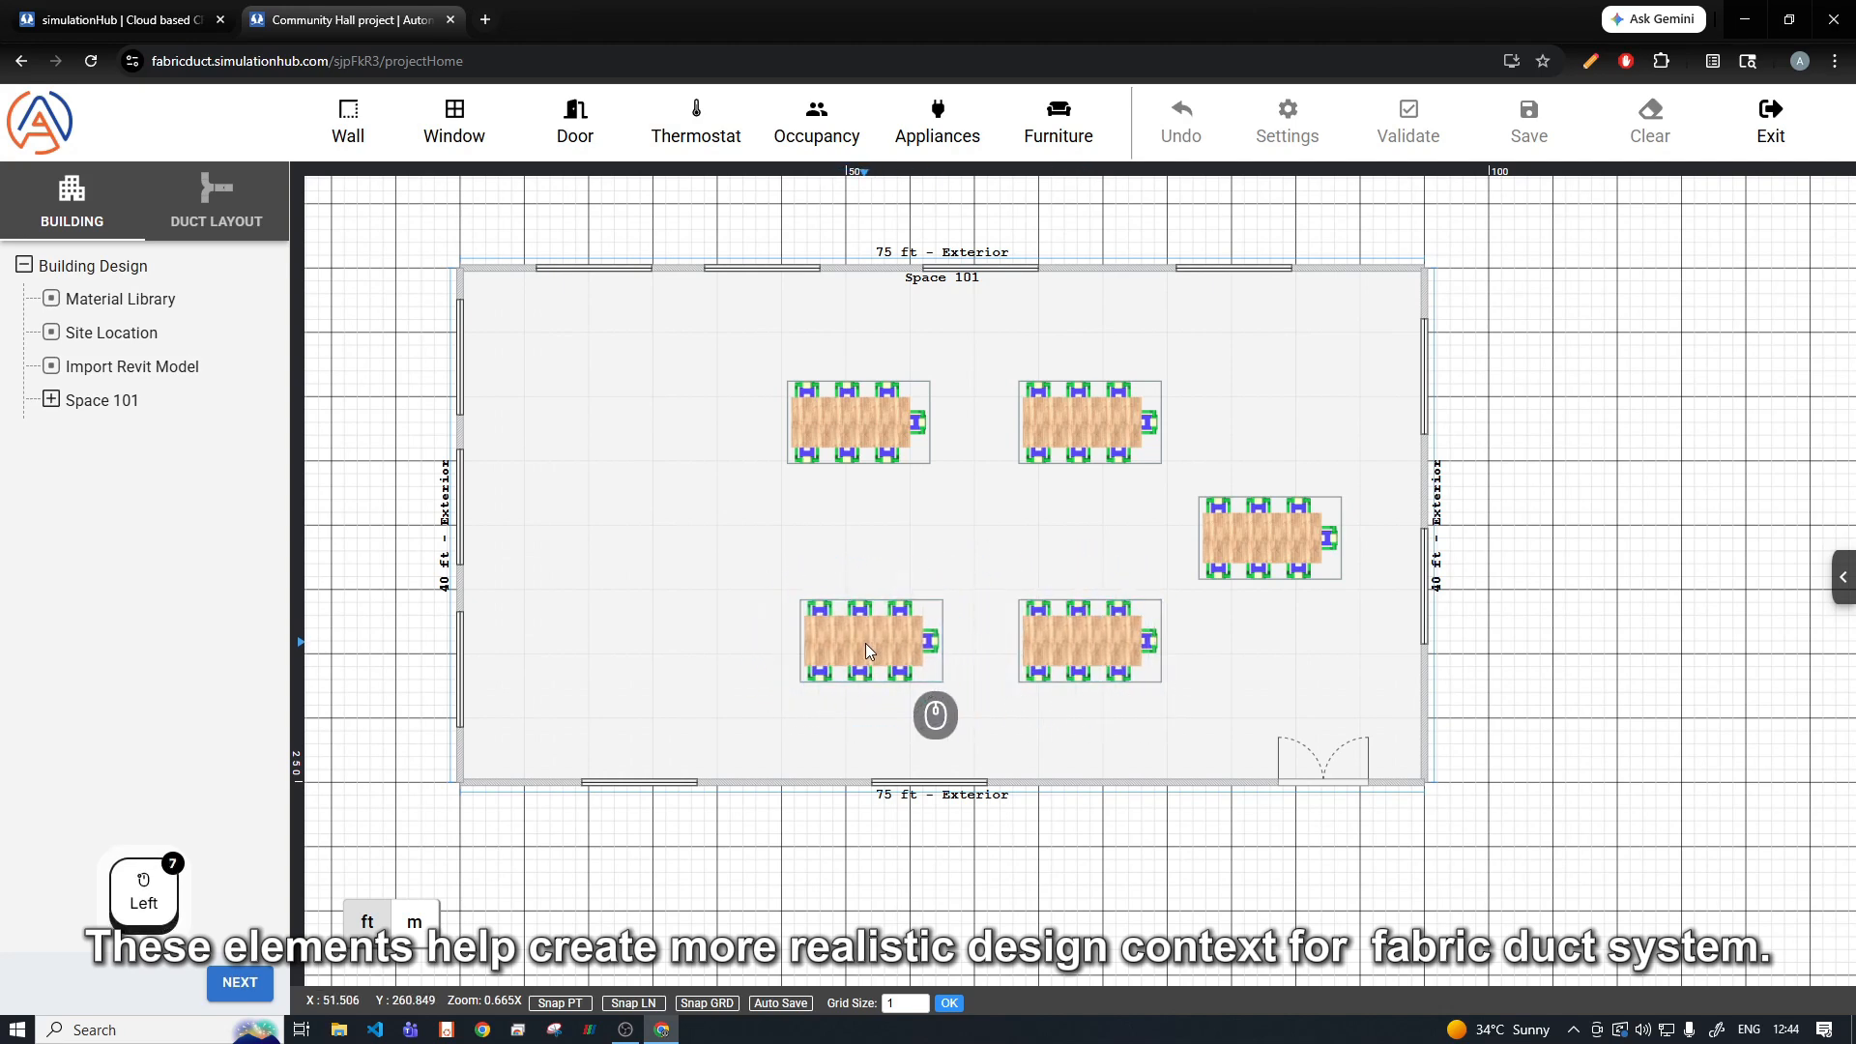
key(Escape)
Step: Place a Reception Desk near the lower part of the left wall and rotate it to face the seating
click(817, 121)
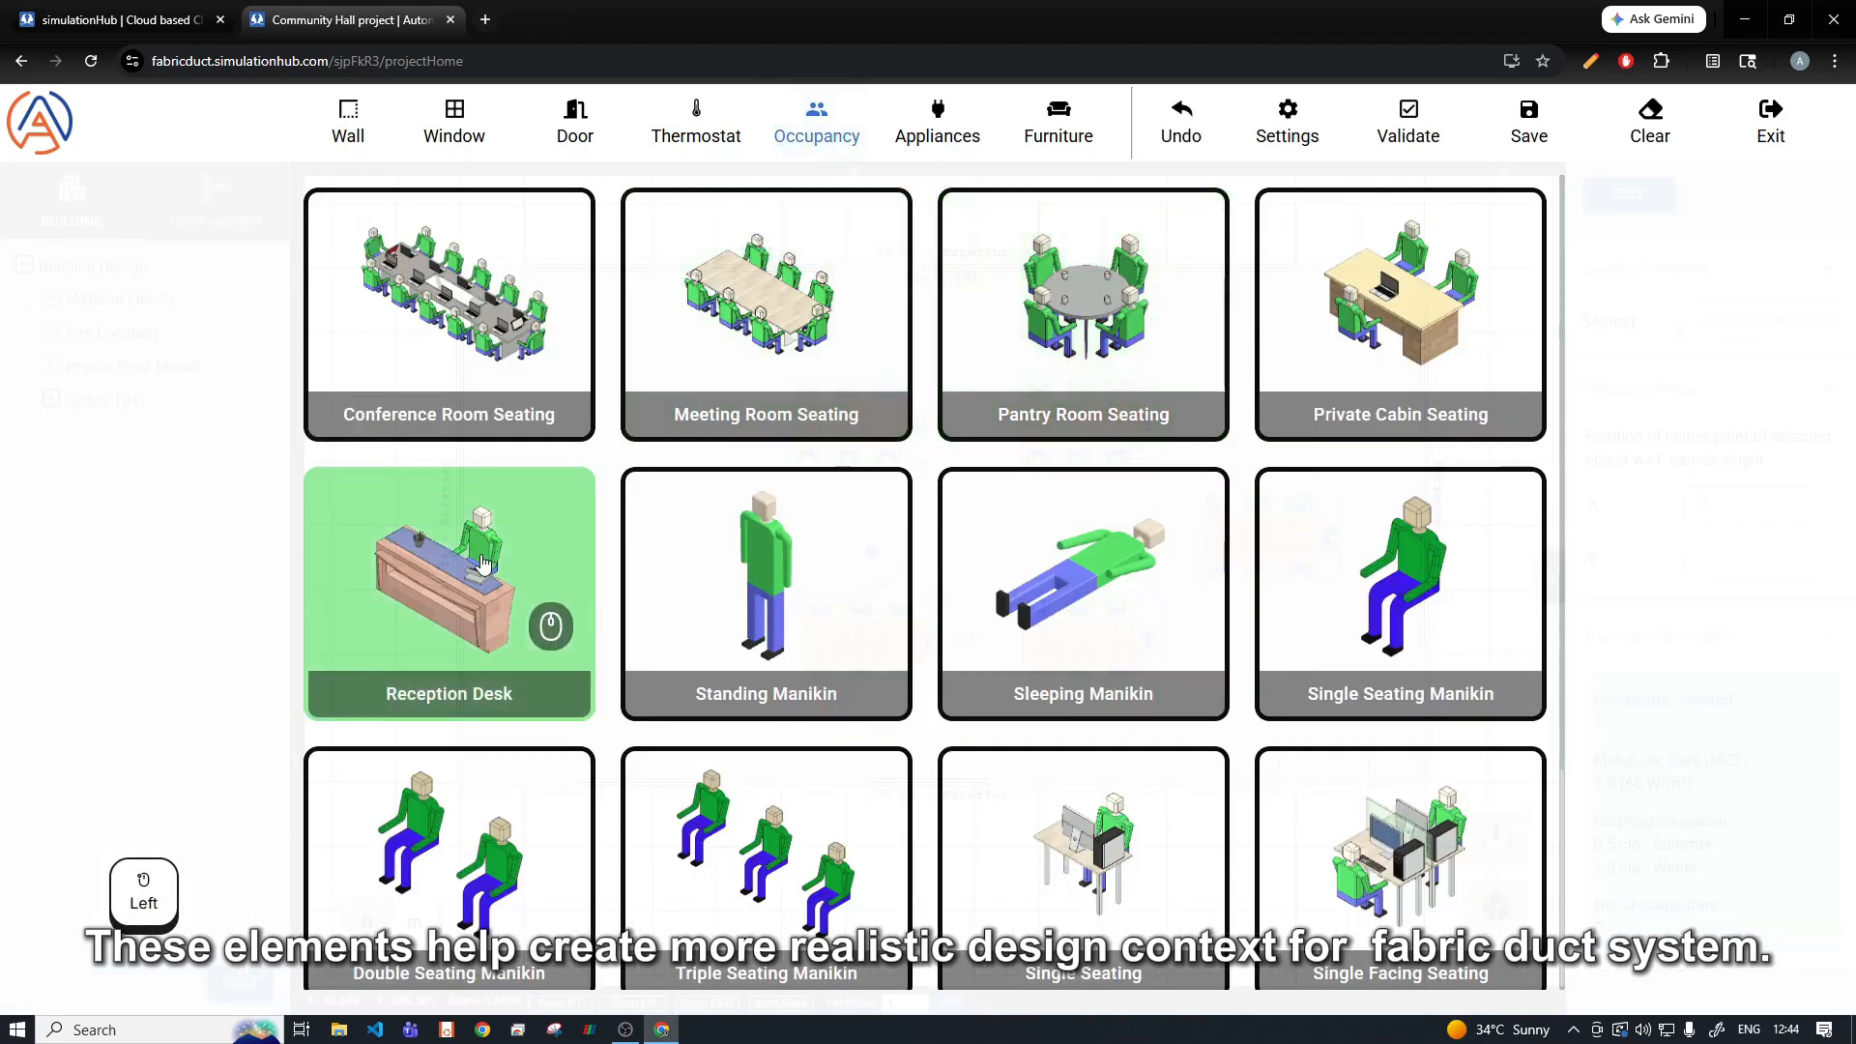
click(543, 623)
click(538, 611)
key(Escape)
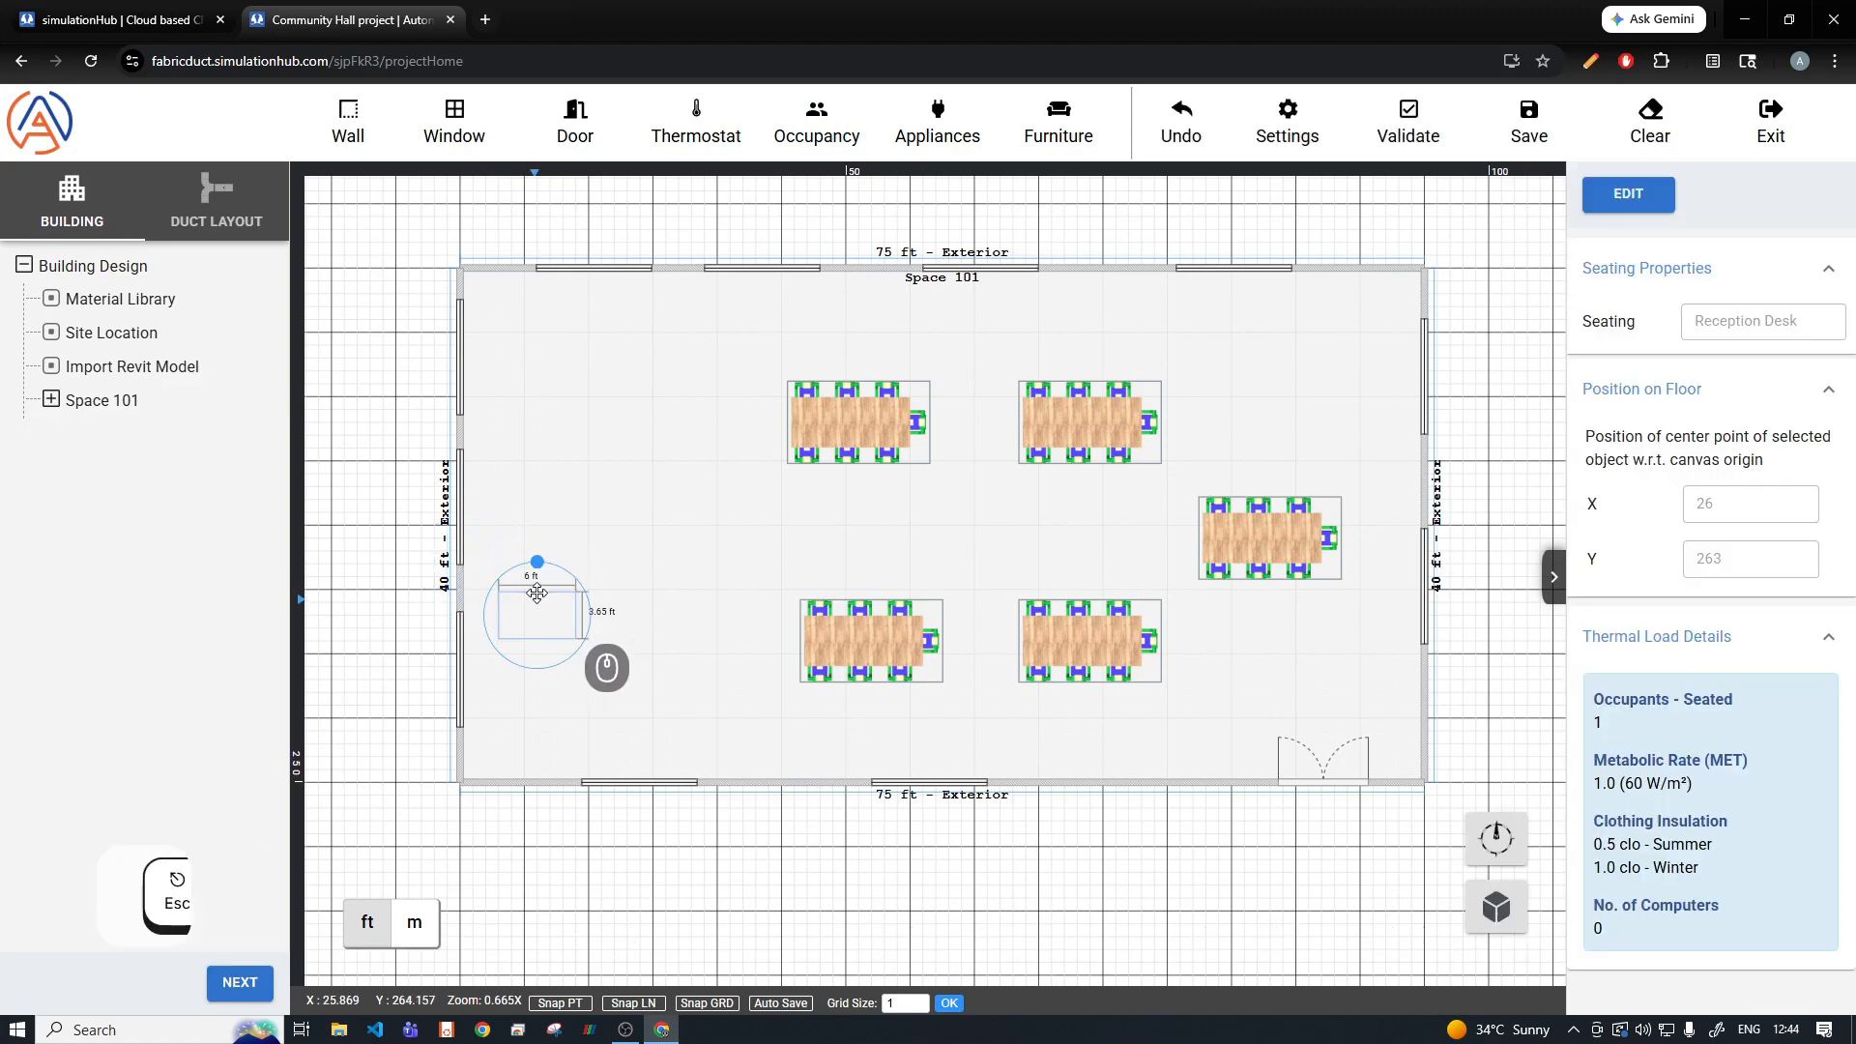
drag(545, 566, 605, 645)
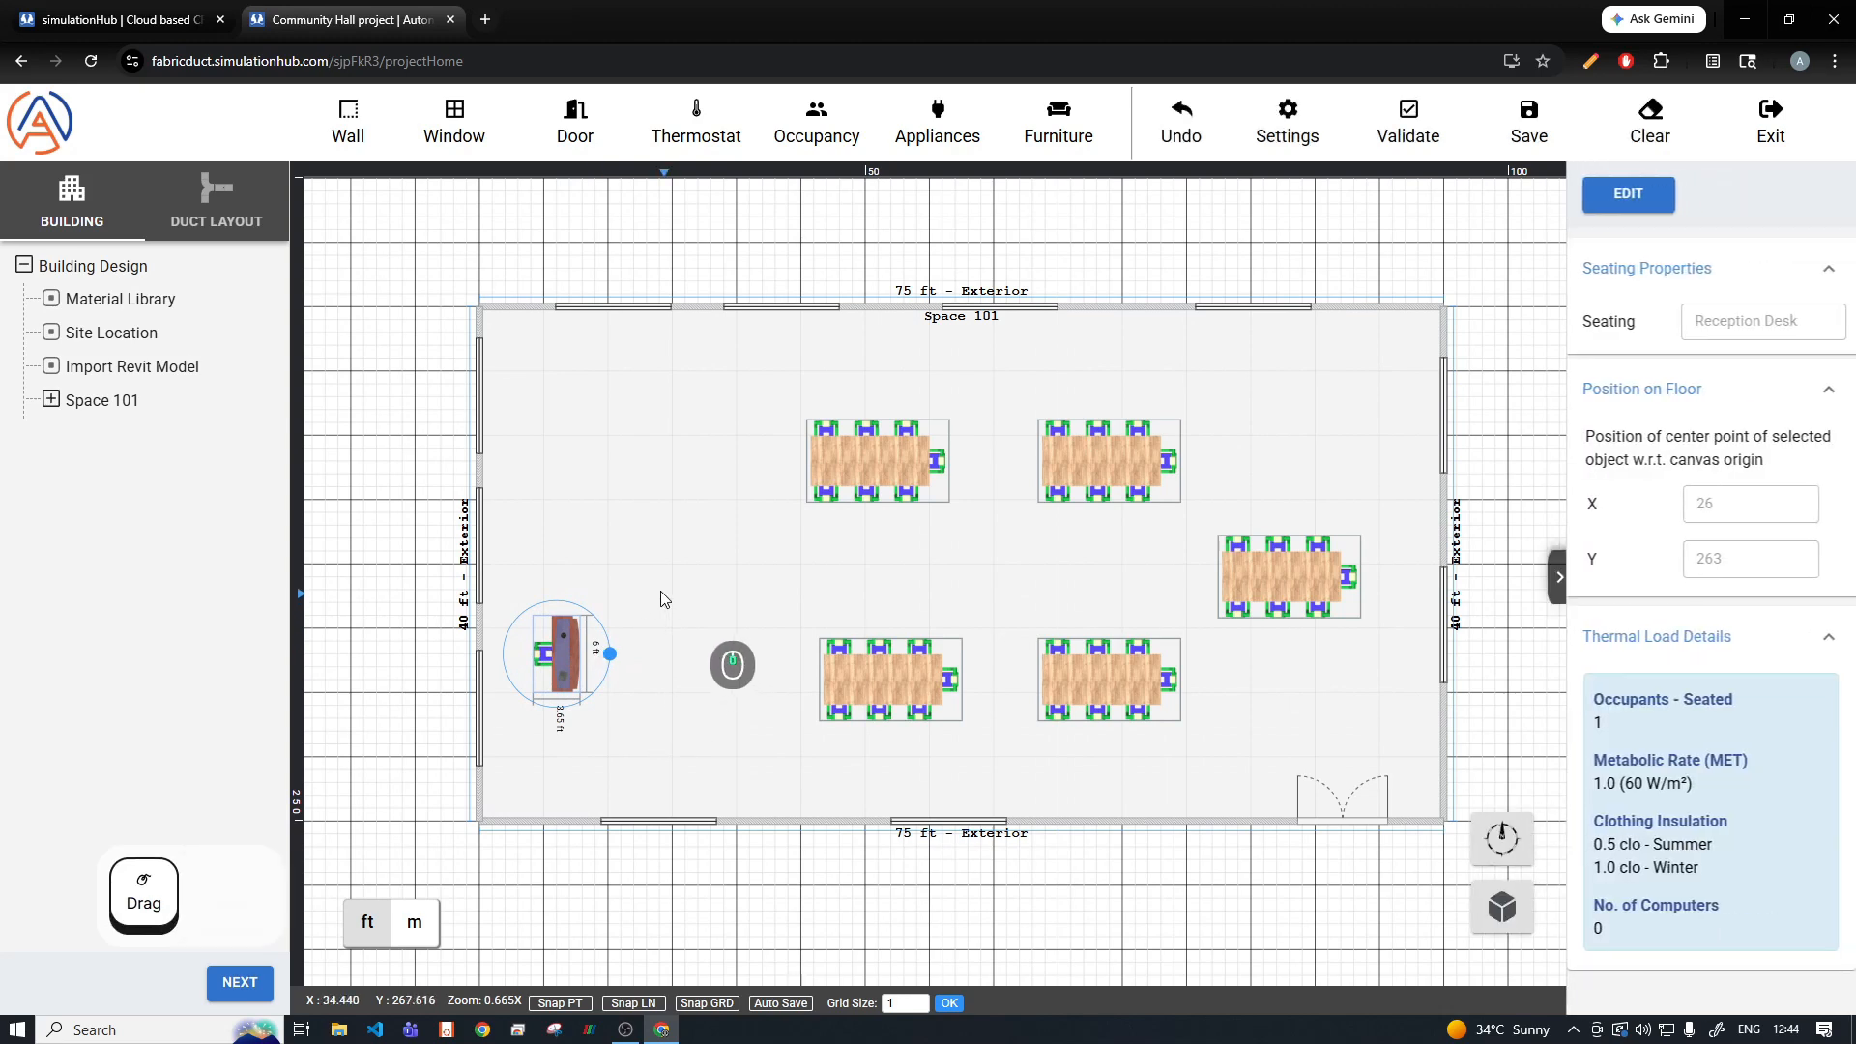
Step: Save the building design, exit building mode and proceed to creating a new duct layout
click(617, 533)
drag(691, 537, 648, 445)
click(1528, 121)
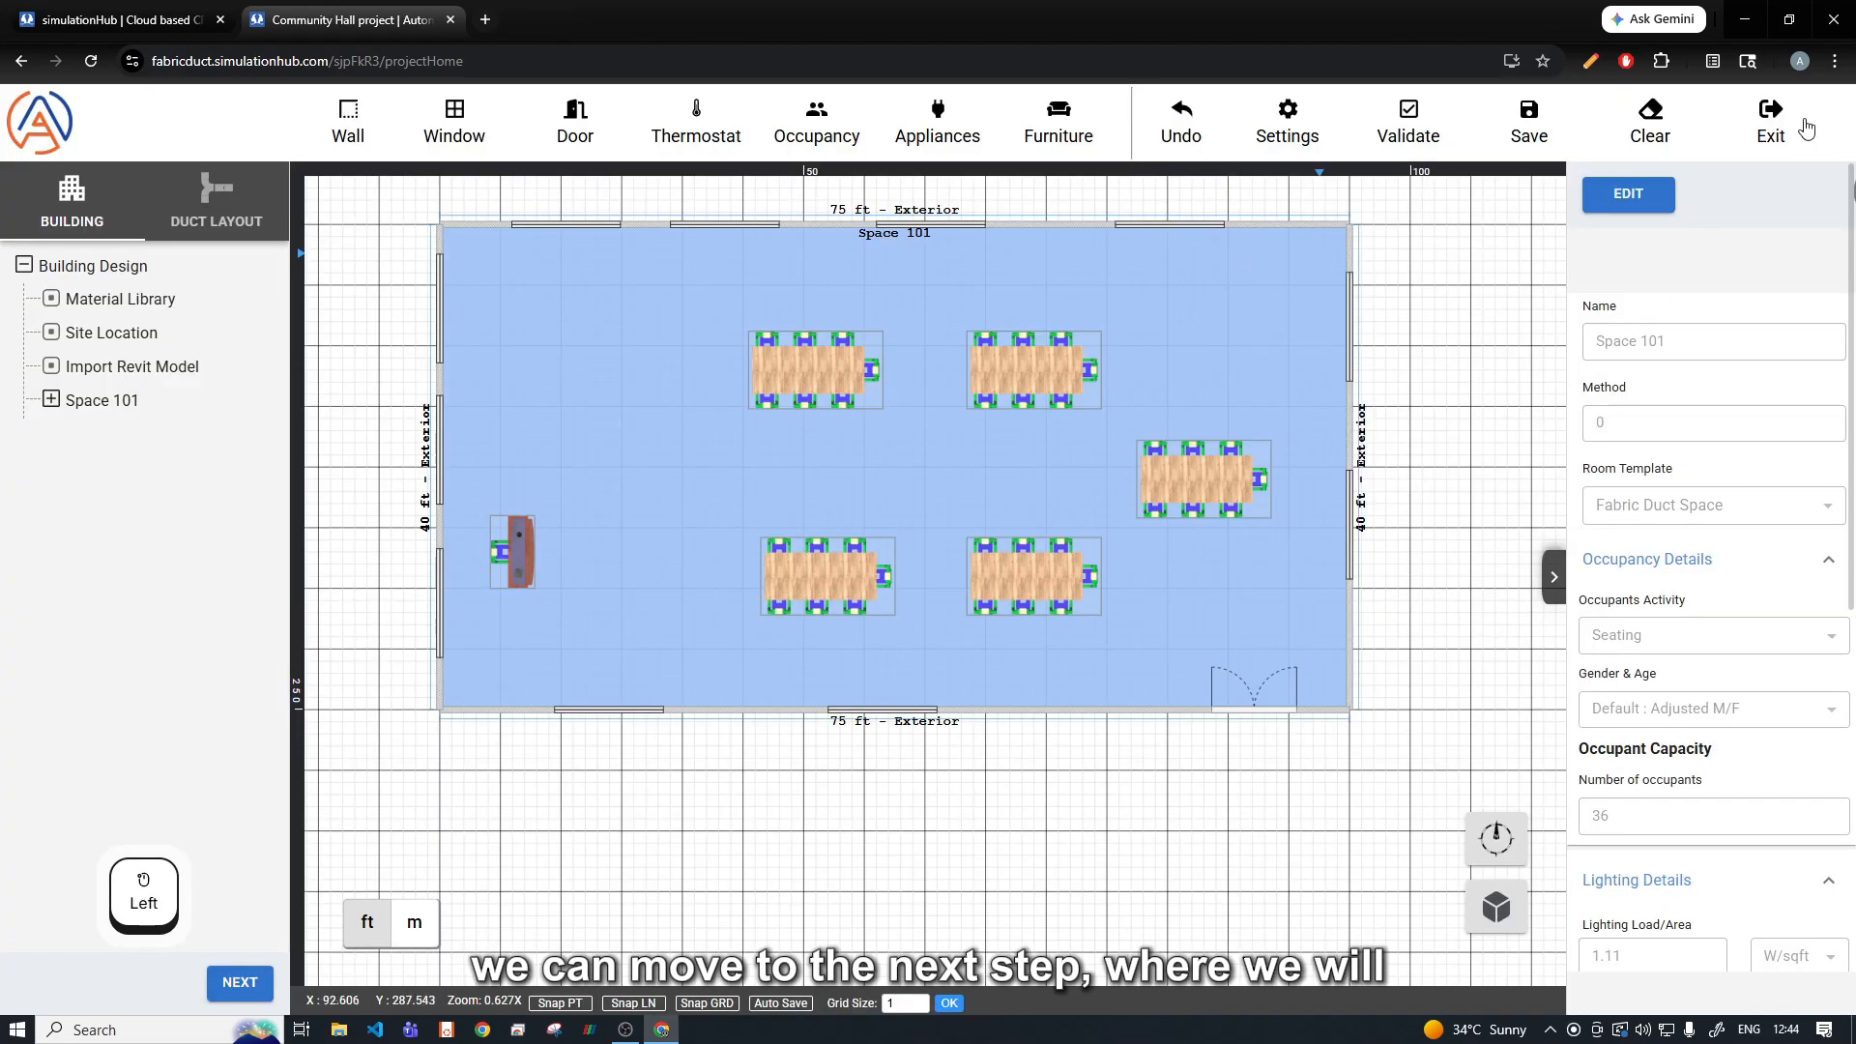
click(1777, 123)
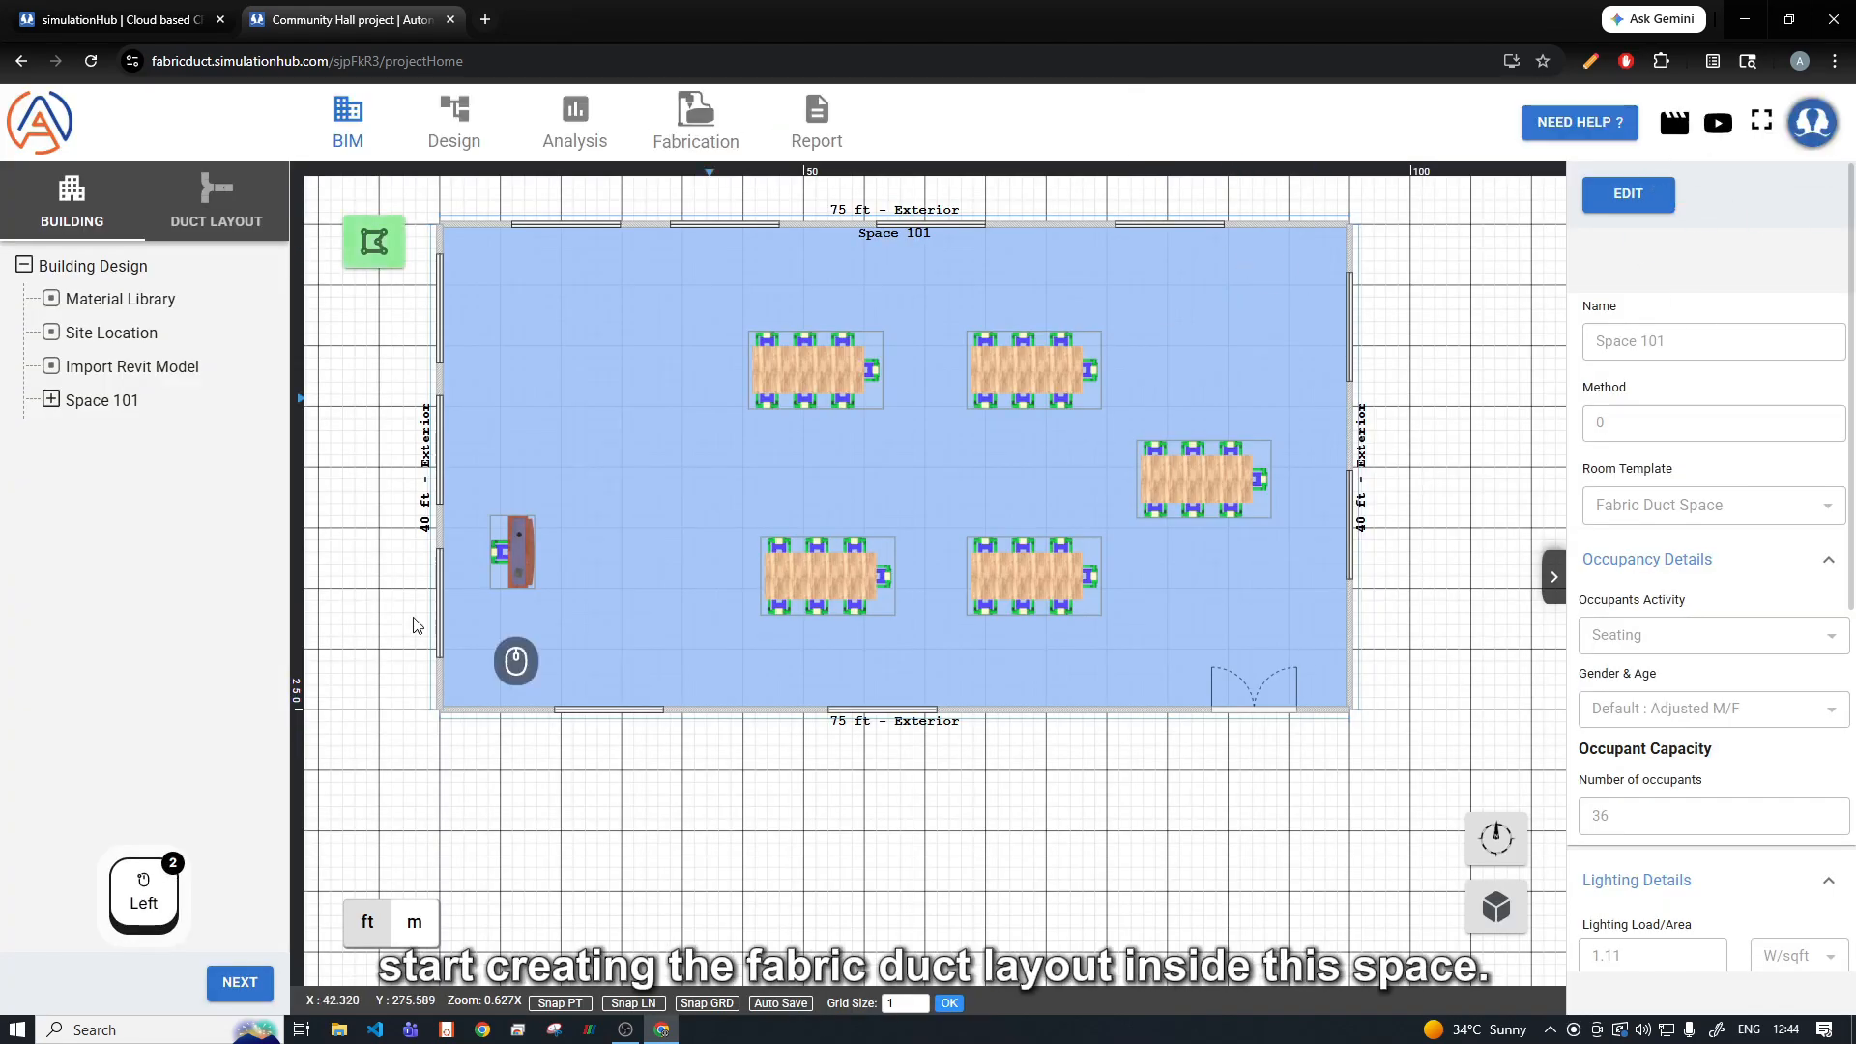
click(241, 984)
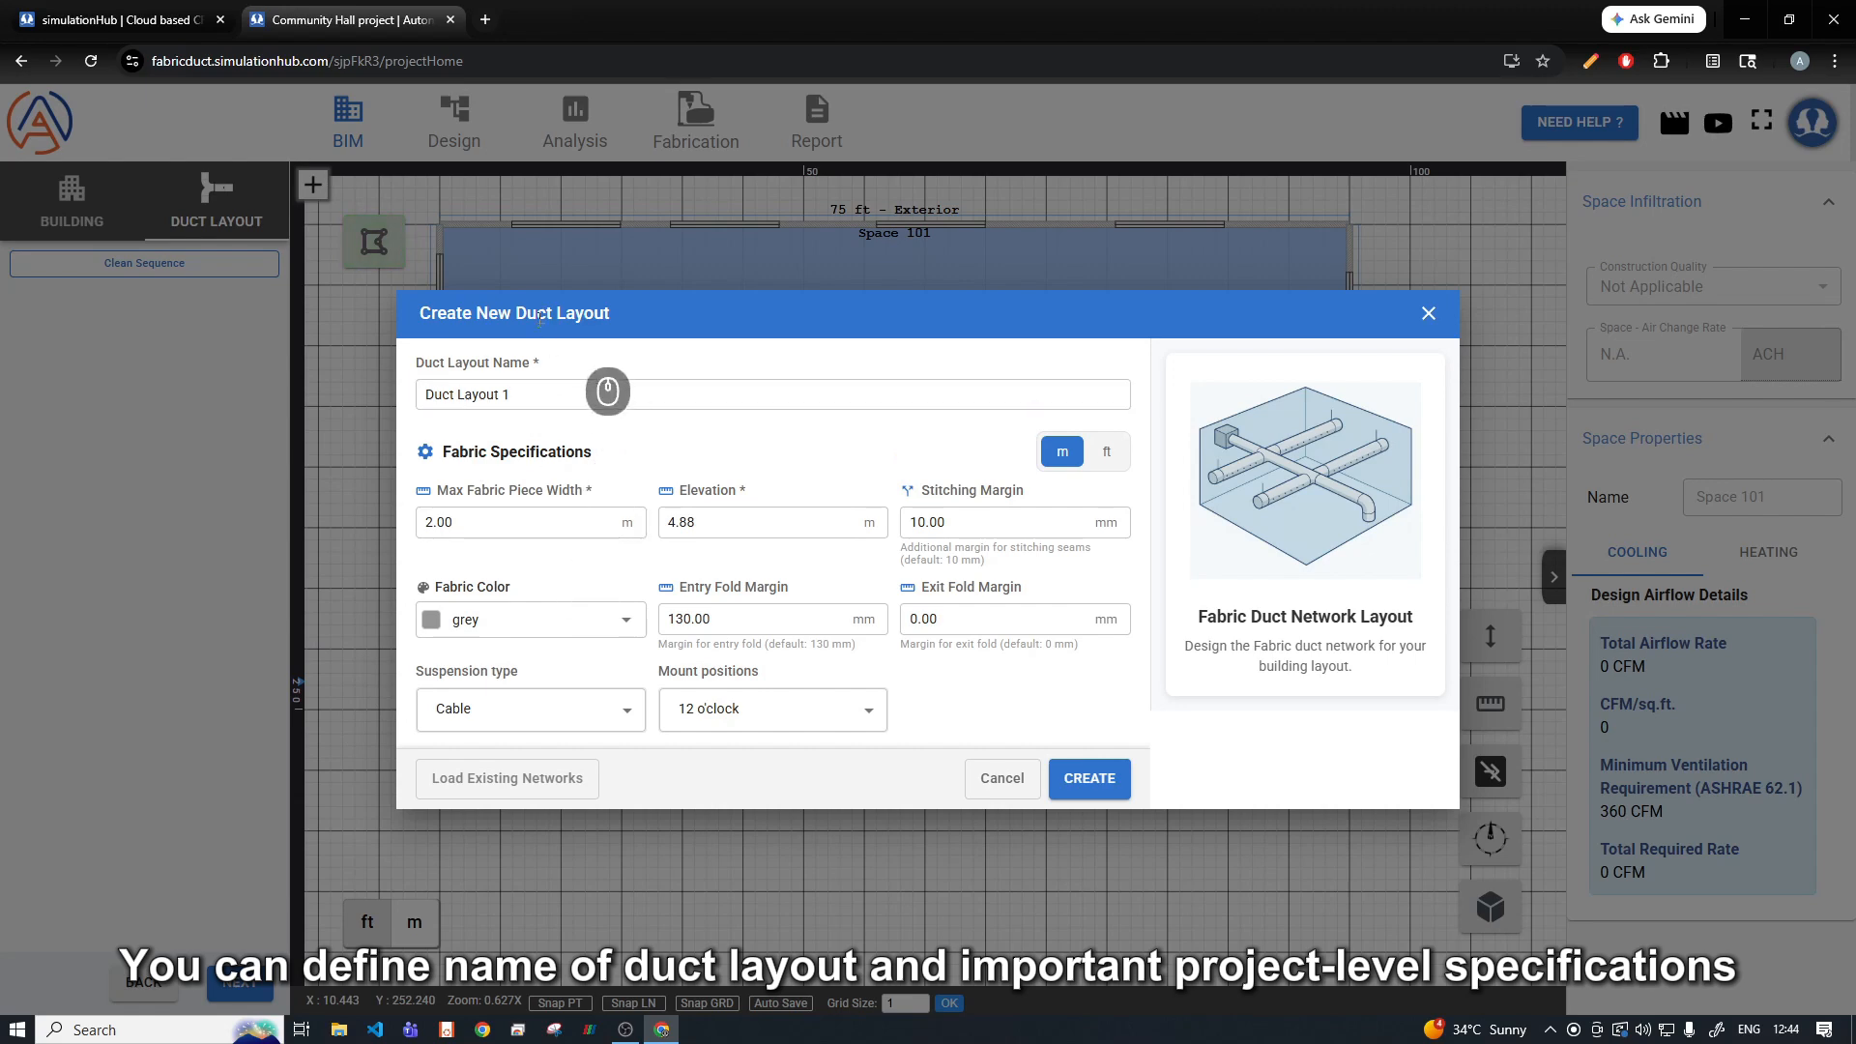
Step: Review the new duct layout's name, fabric piece width, elevation and stitching margin, and switch the specification units to feet
click(541, 393)
drag(542, 394, 427, 393)
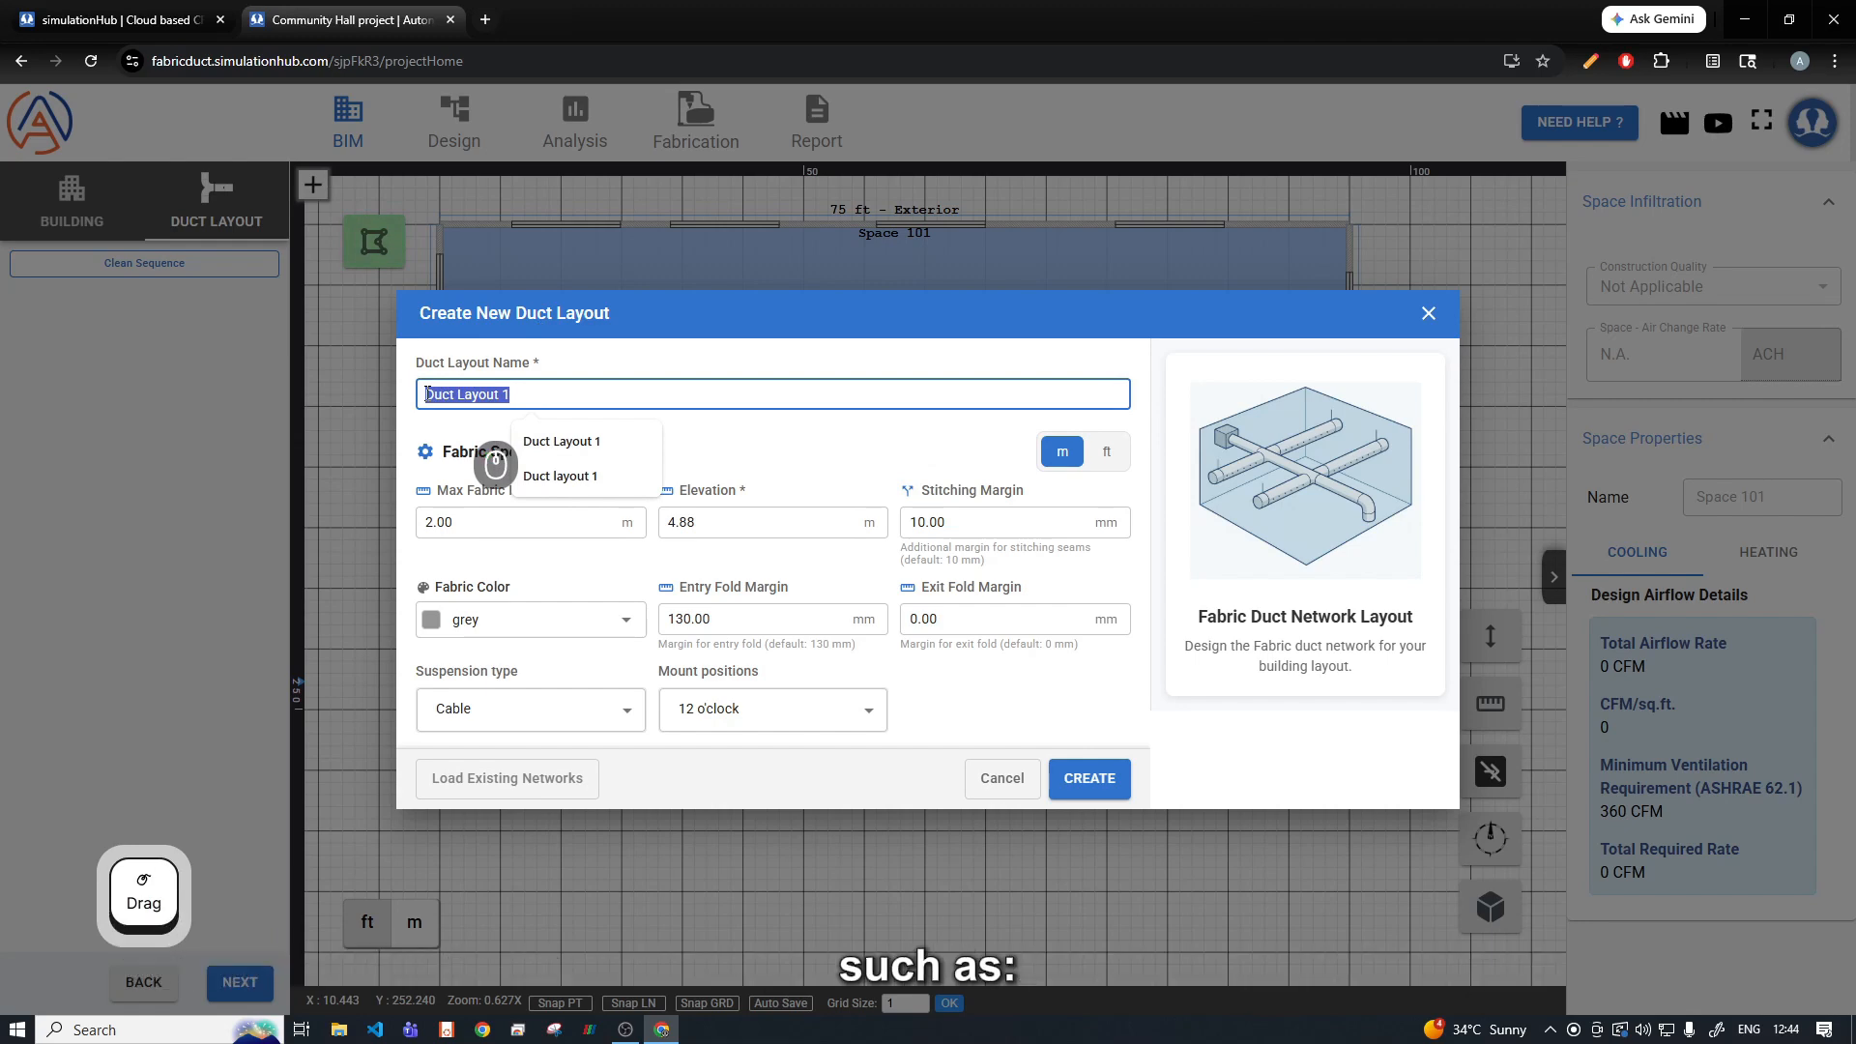
click(496, 524)
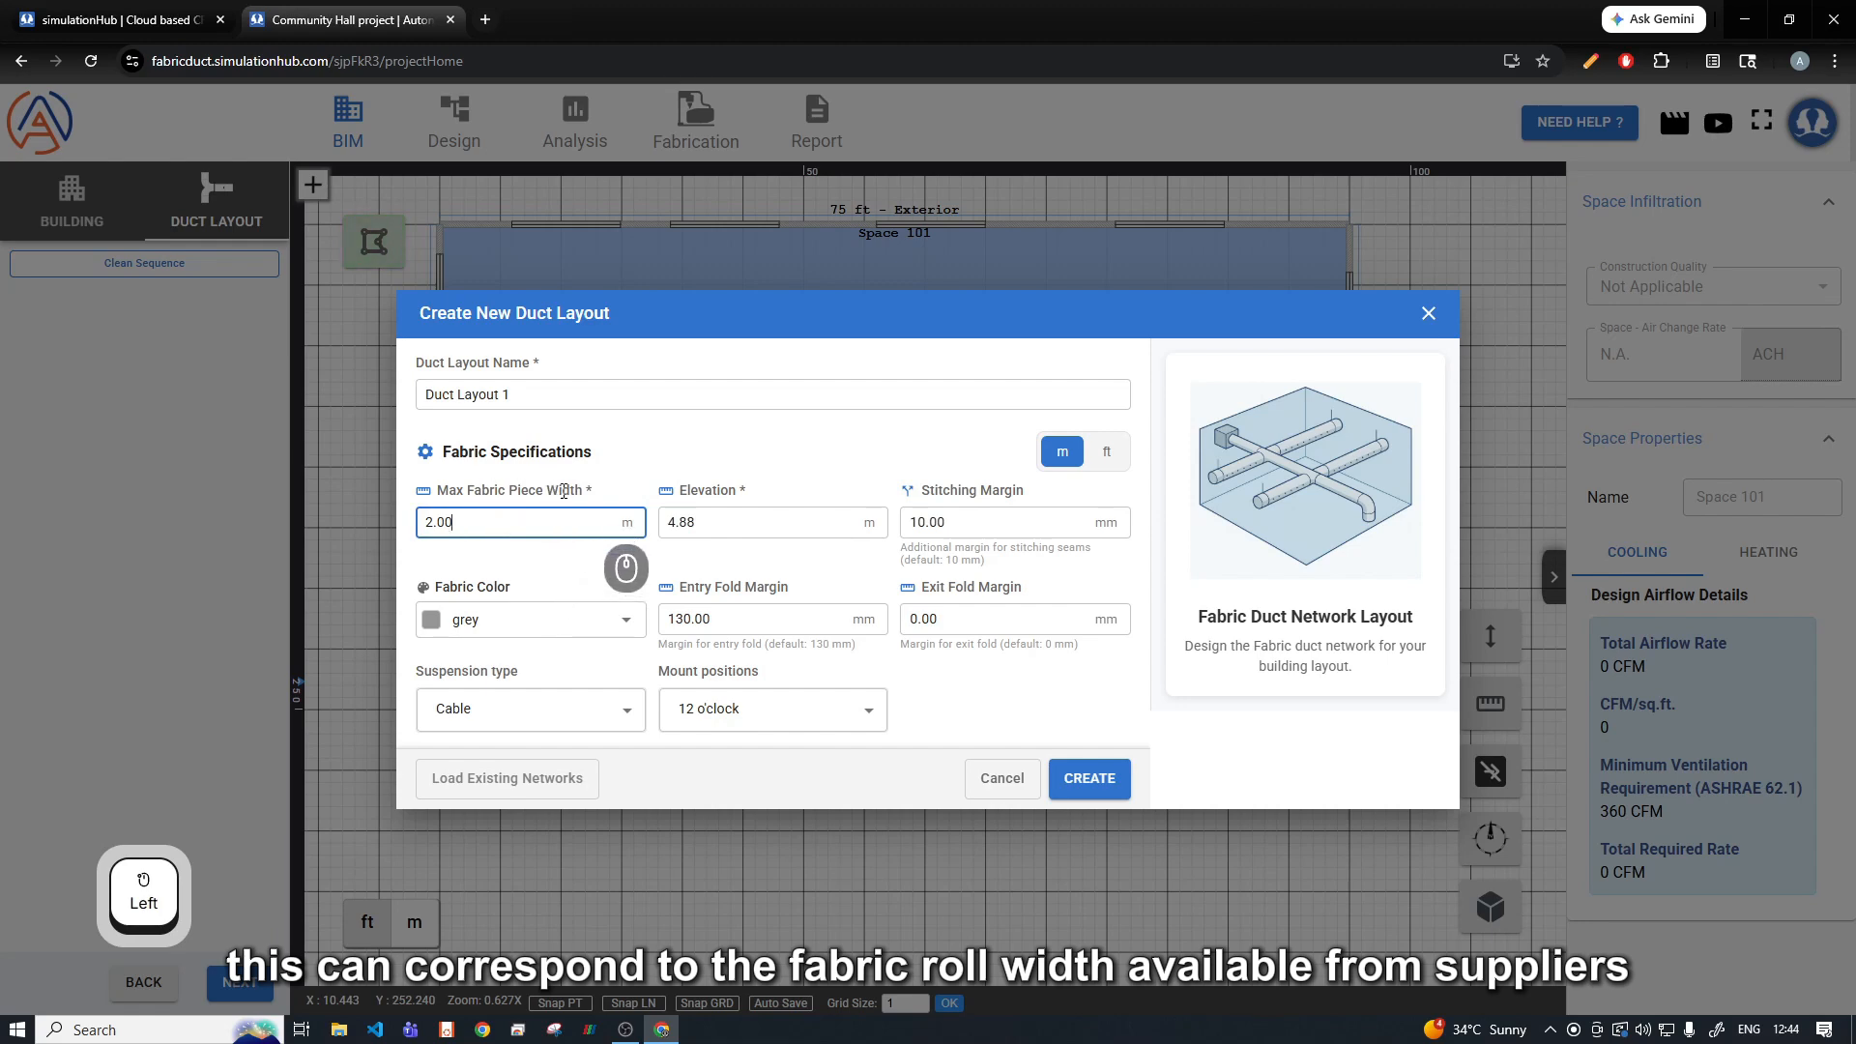
click(755, 521)
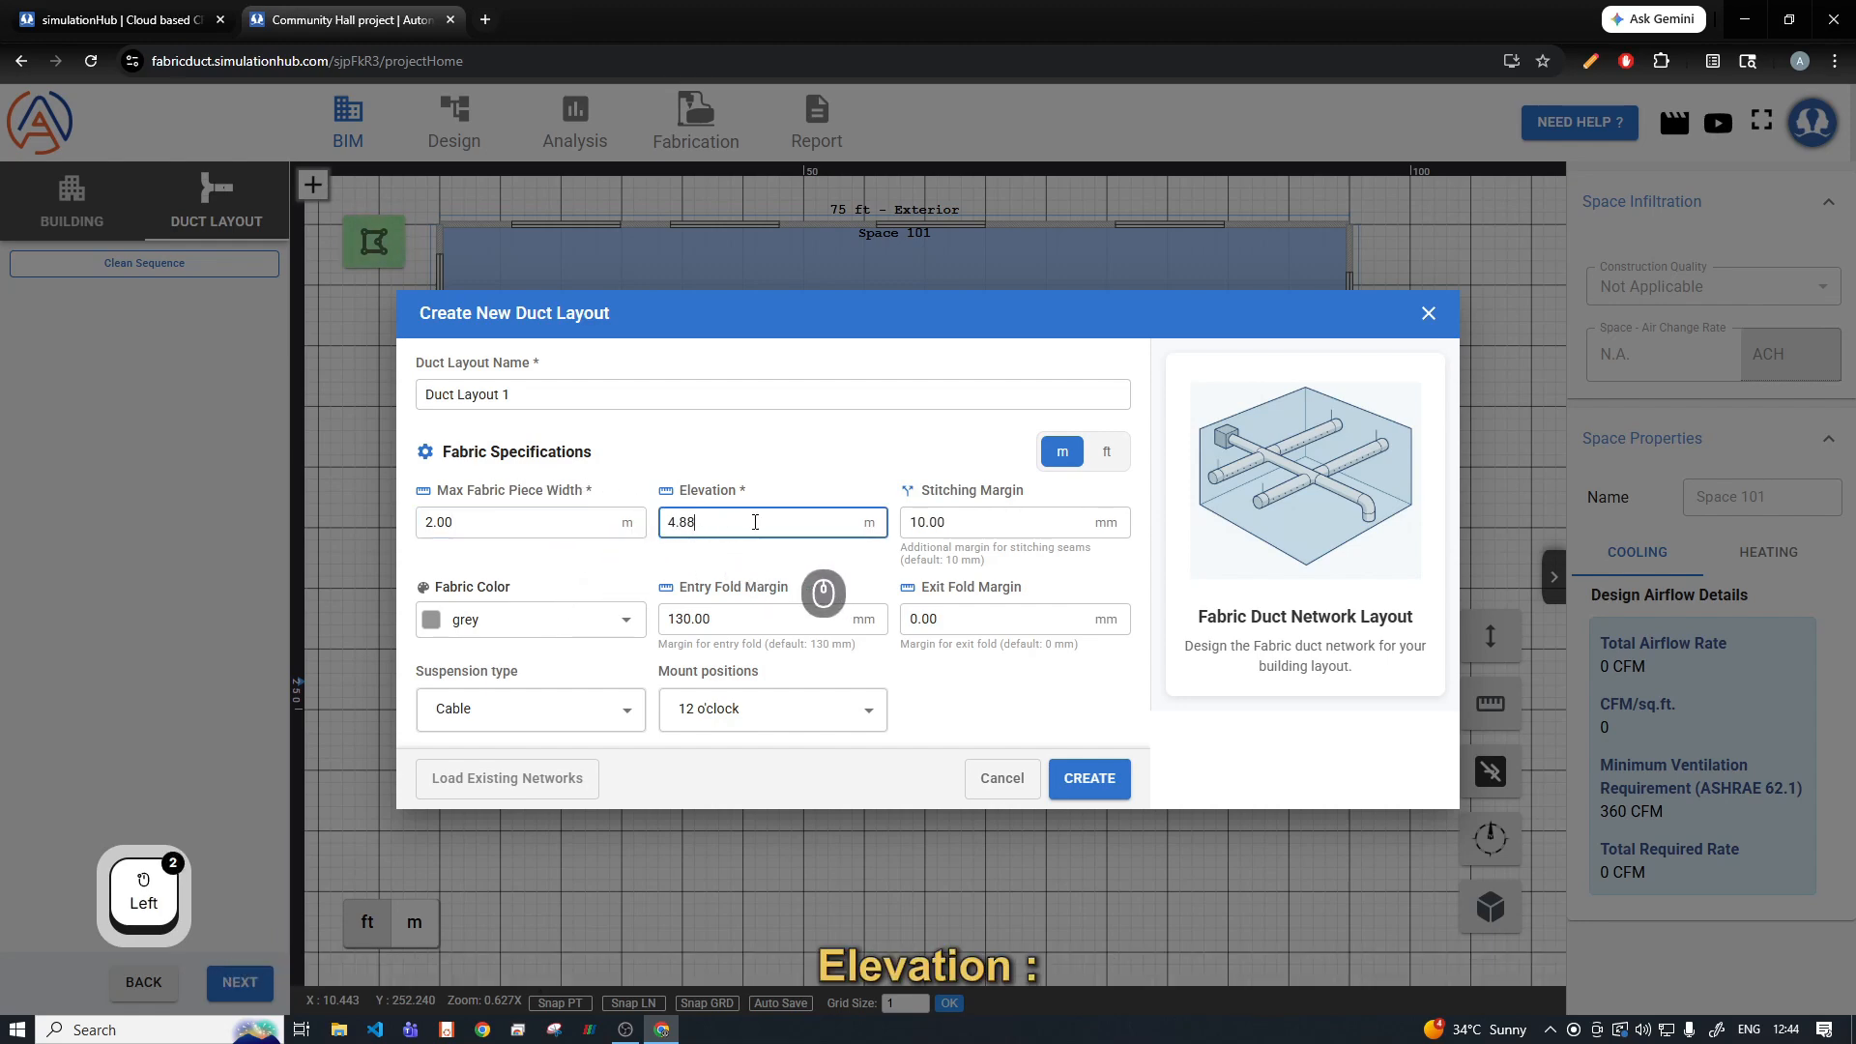
click(1107, 452)
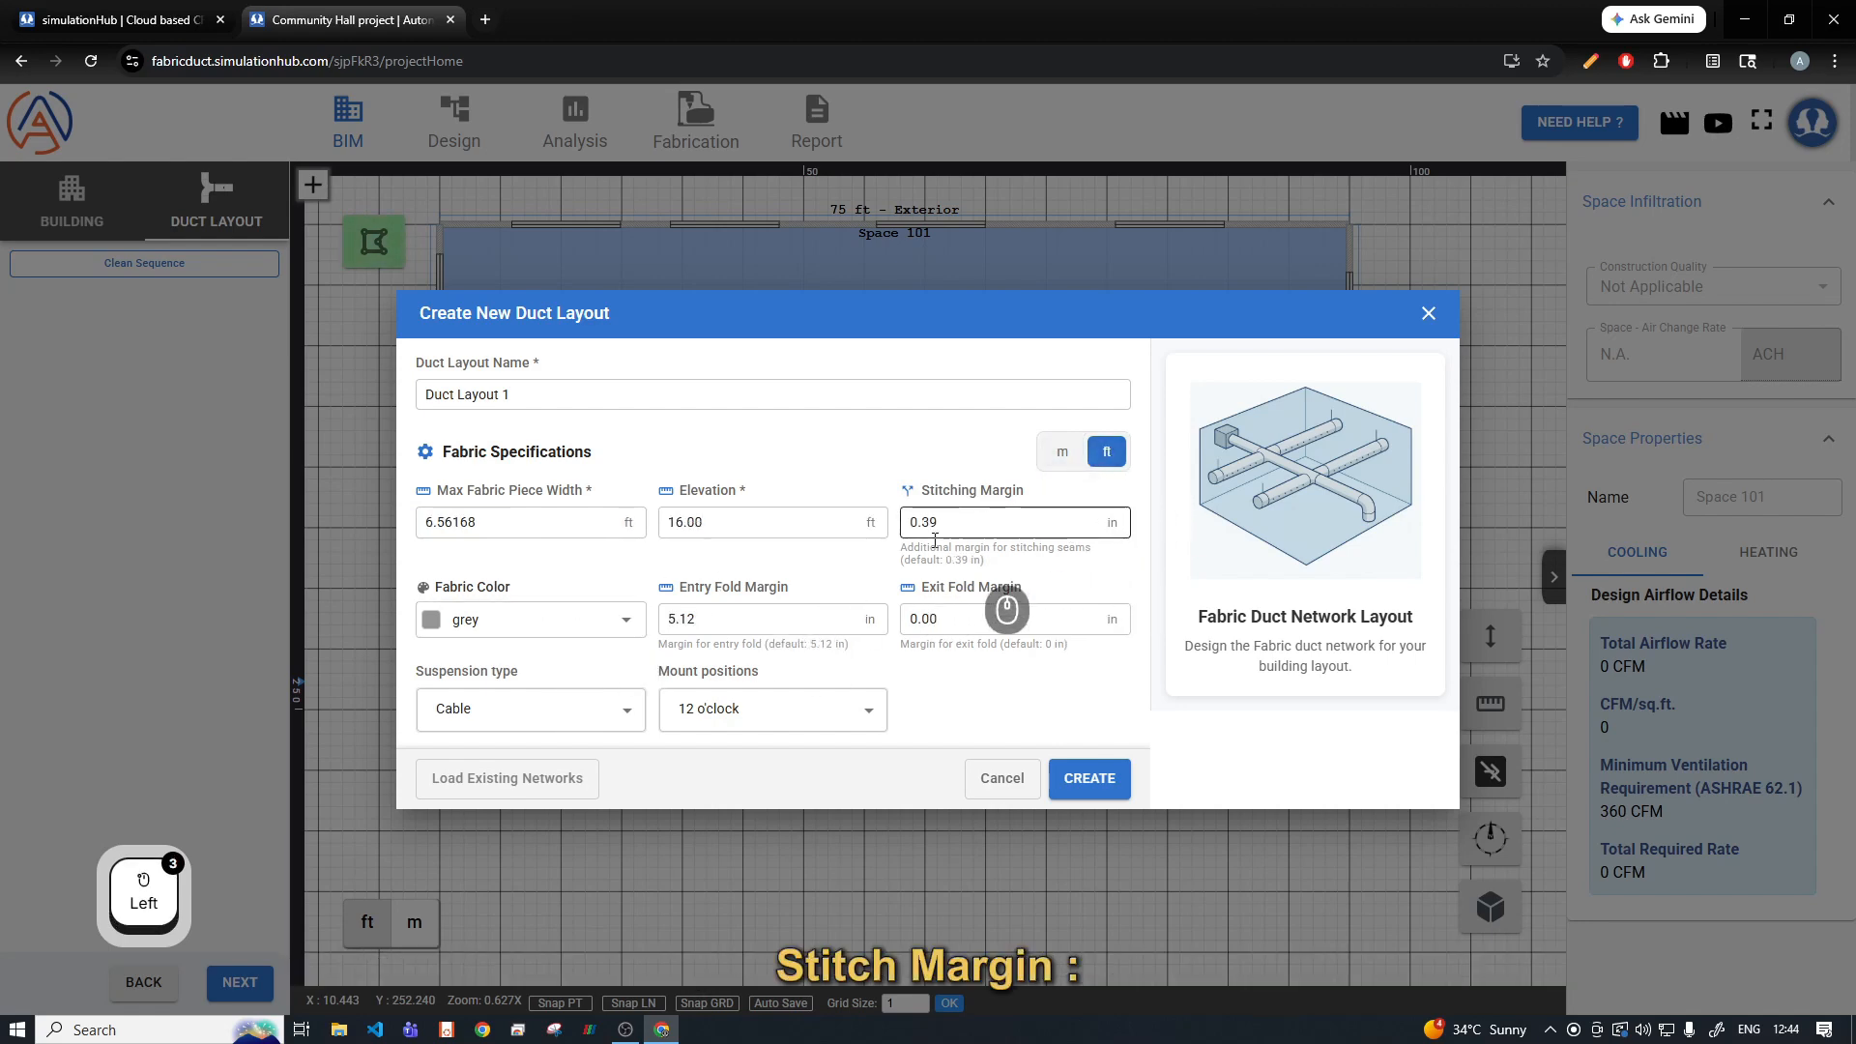
click(912, 514)
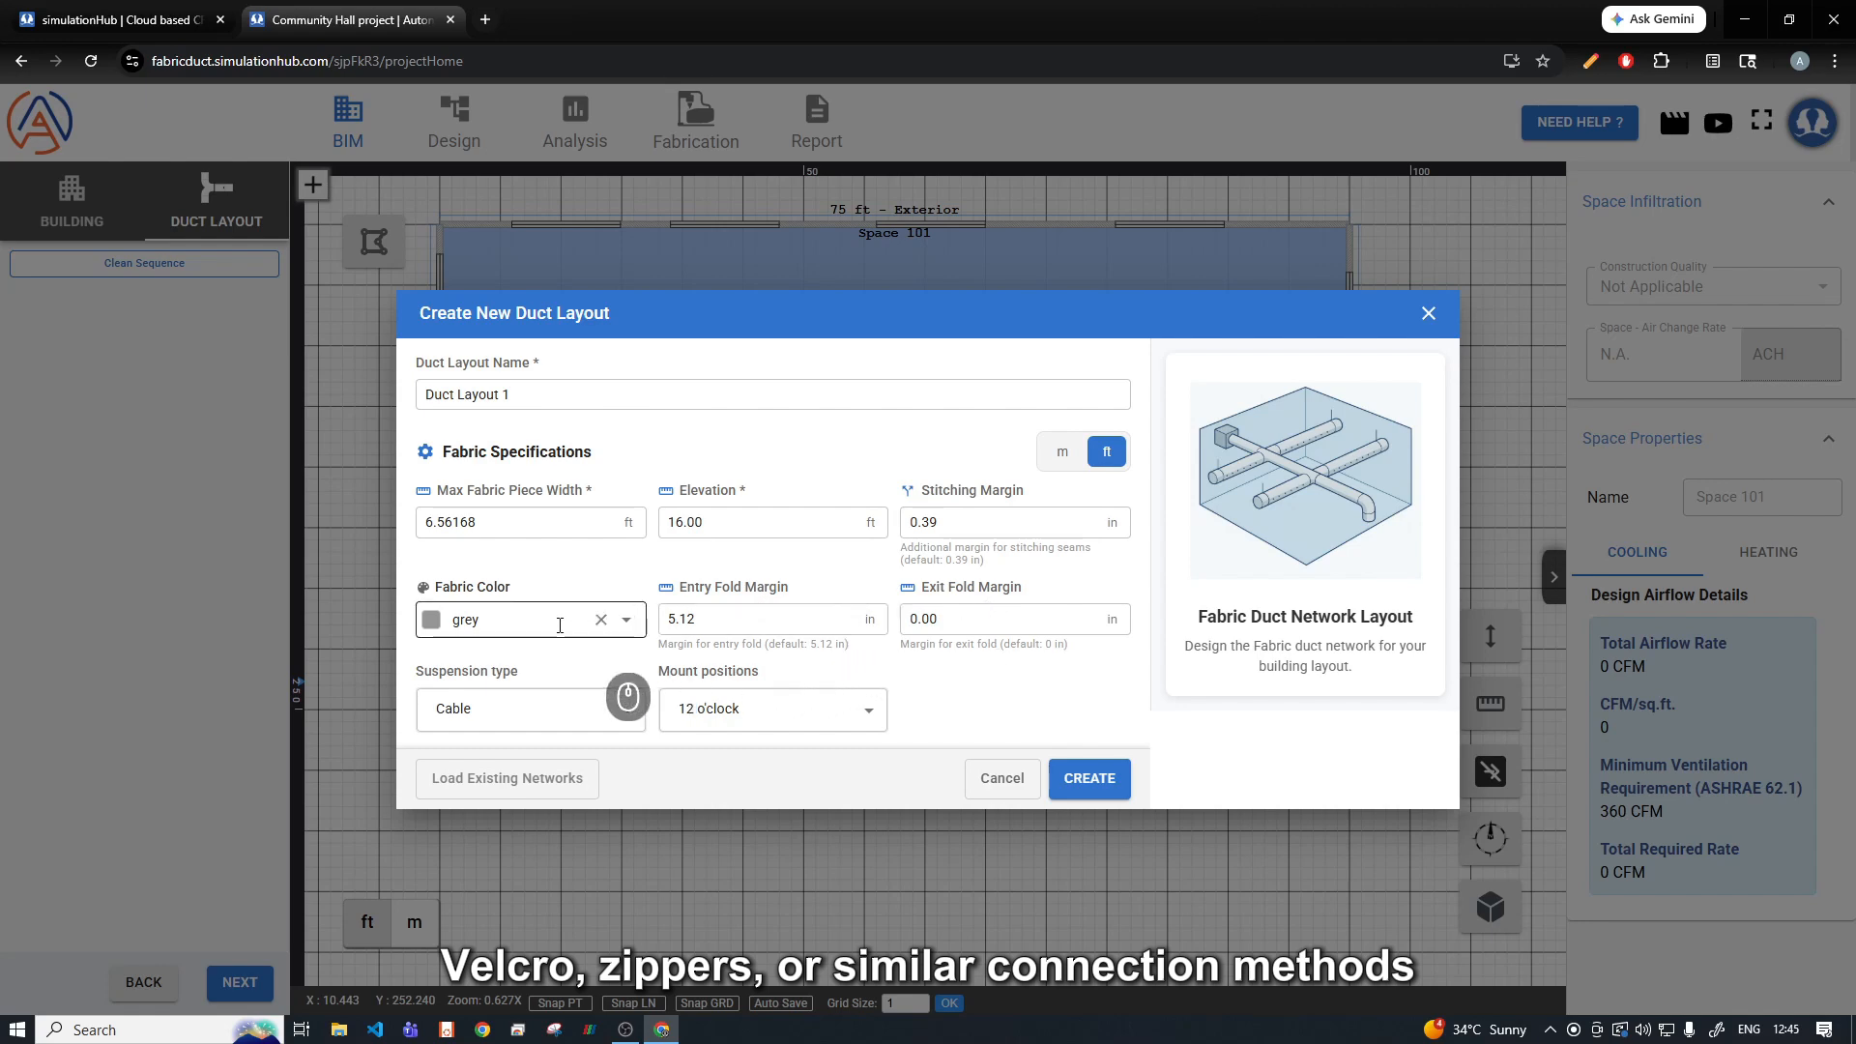
Step: Create the duct layout with White-Asparagus fabric, Aluminium H-Track suspension and Double 3 | 9 o'clock mount positions
click(628, 622)
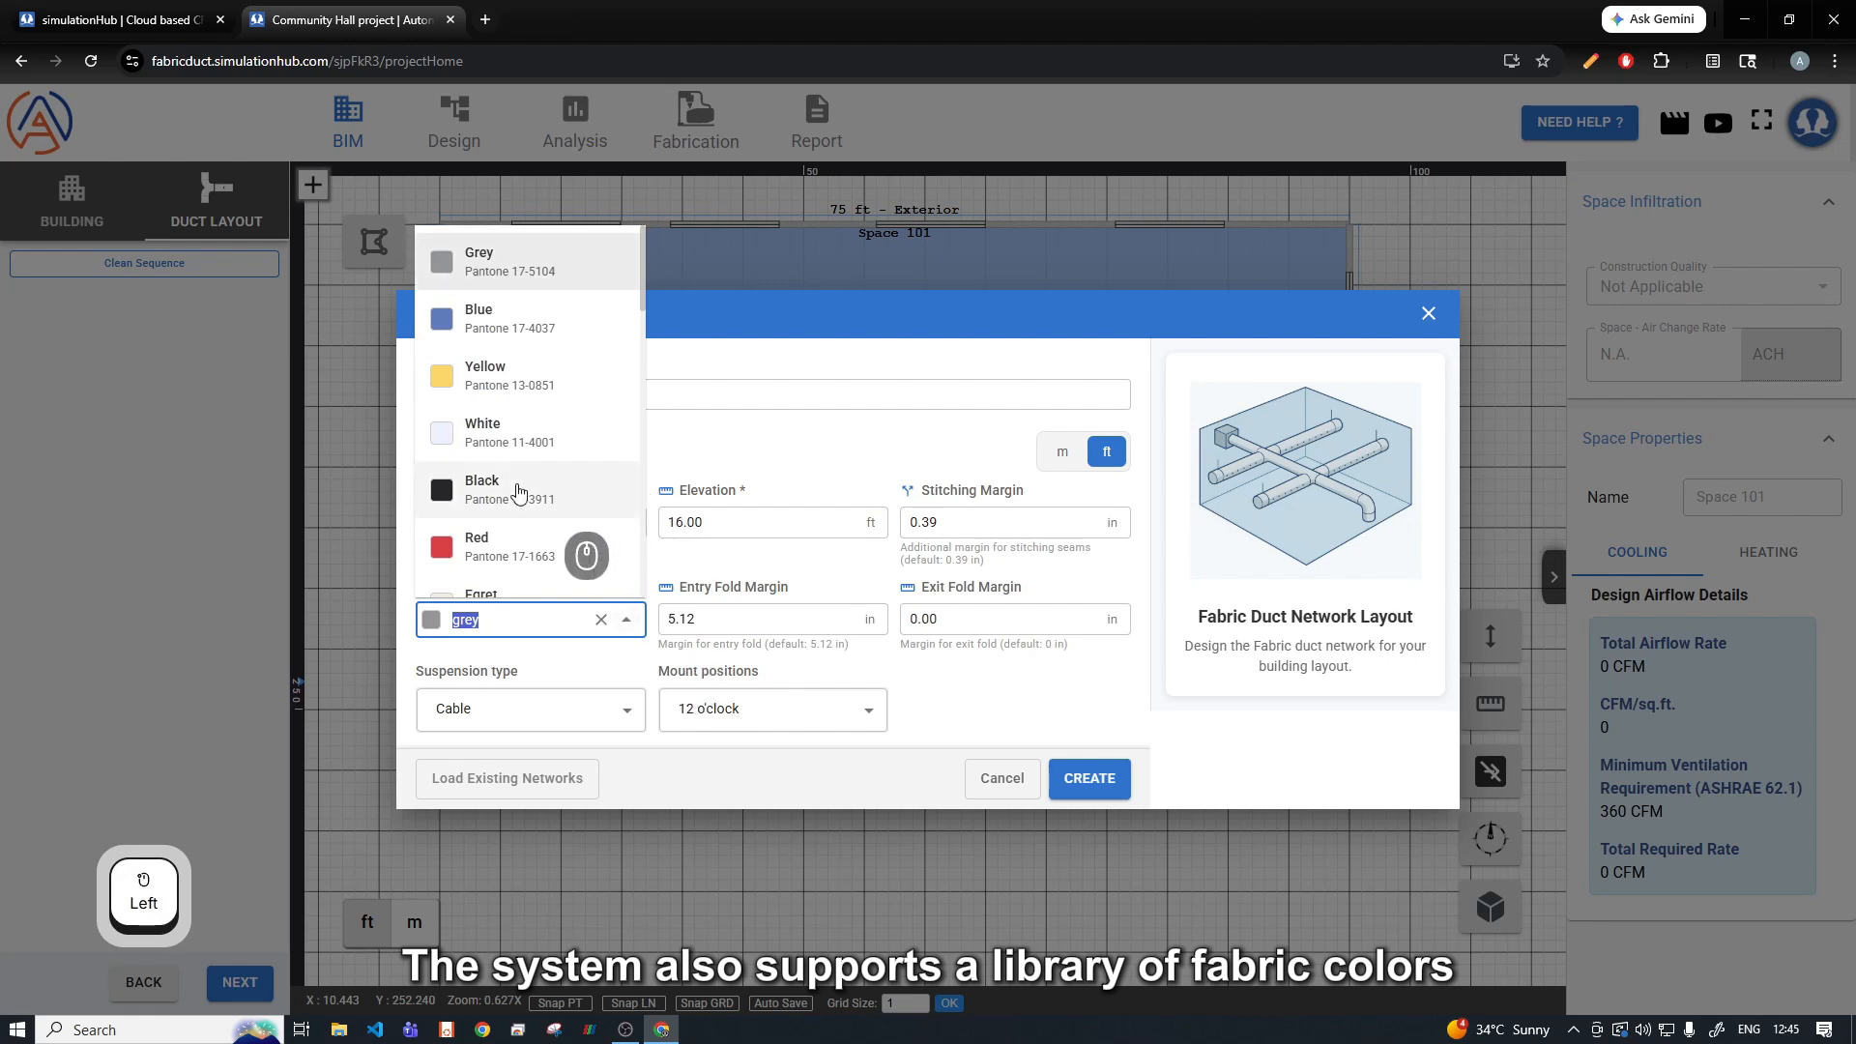
scroll(519, 492, down, 2)
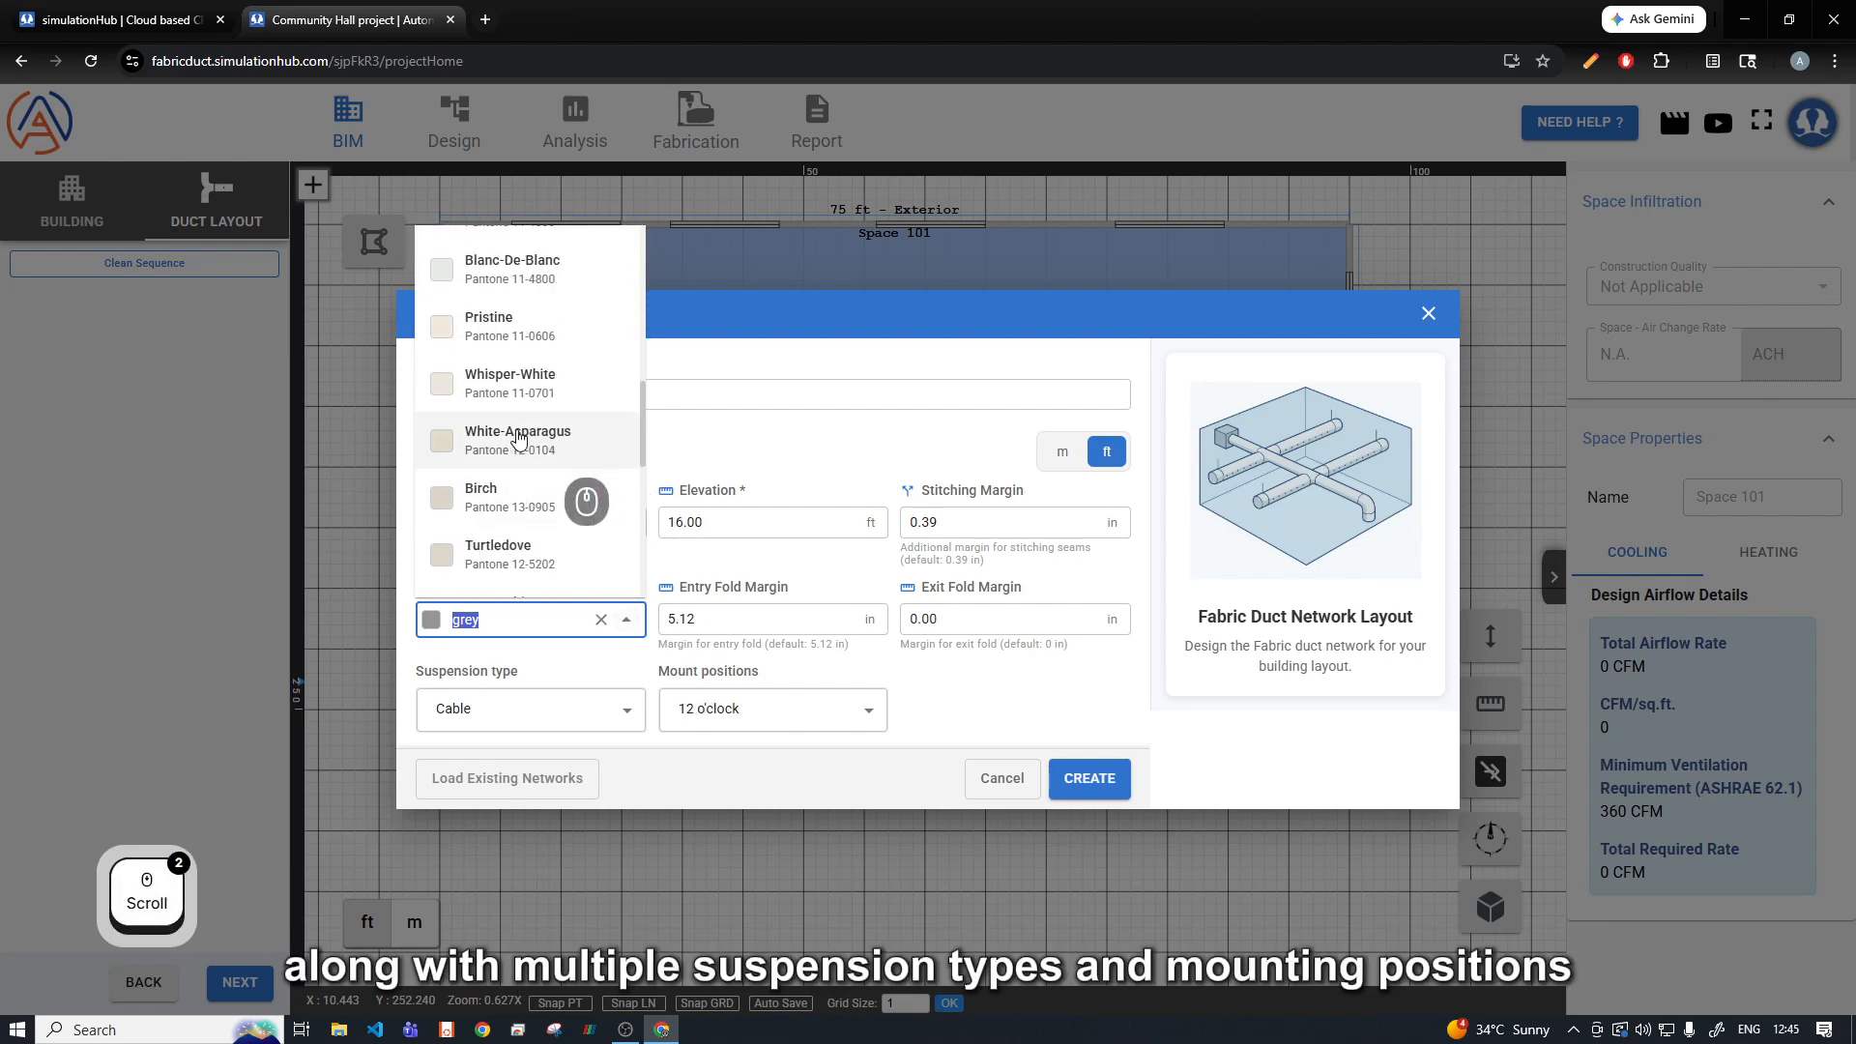
click(519, 437)
click(636, 720)
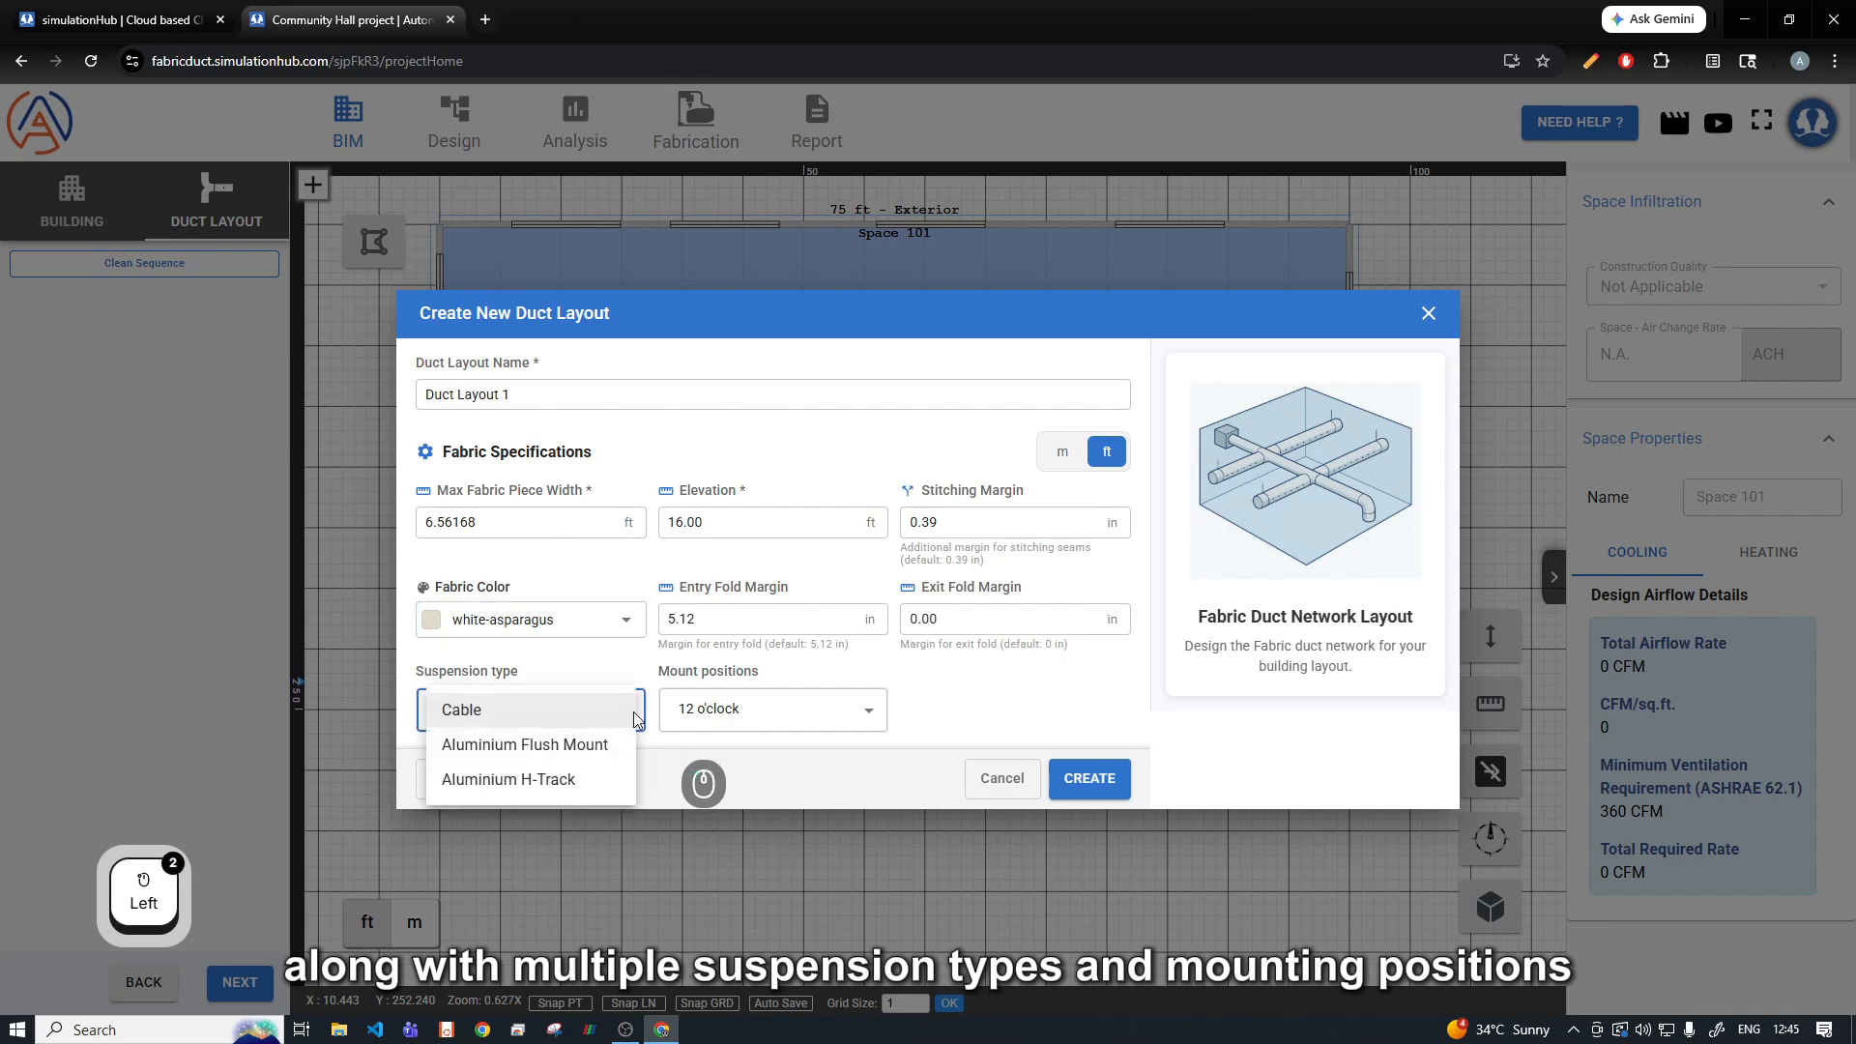
click(527, 780)
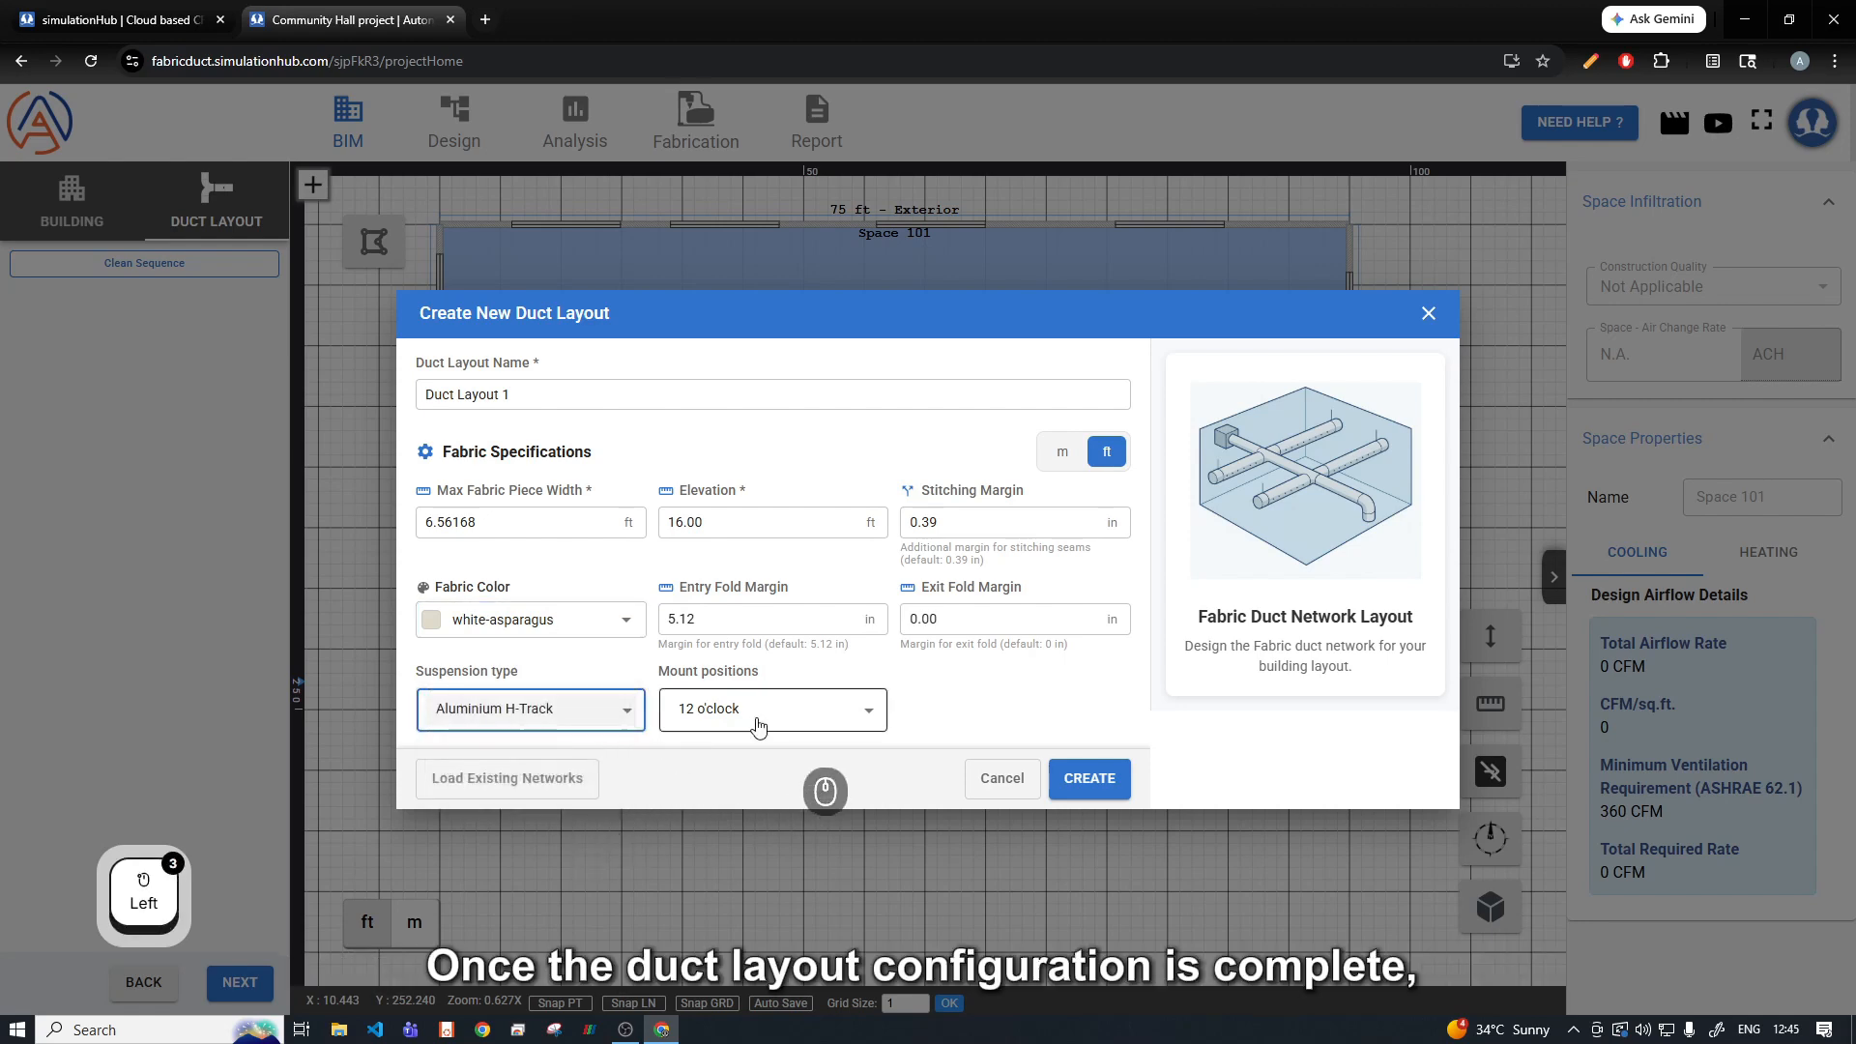
click(766, 713)
click(767, 780)
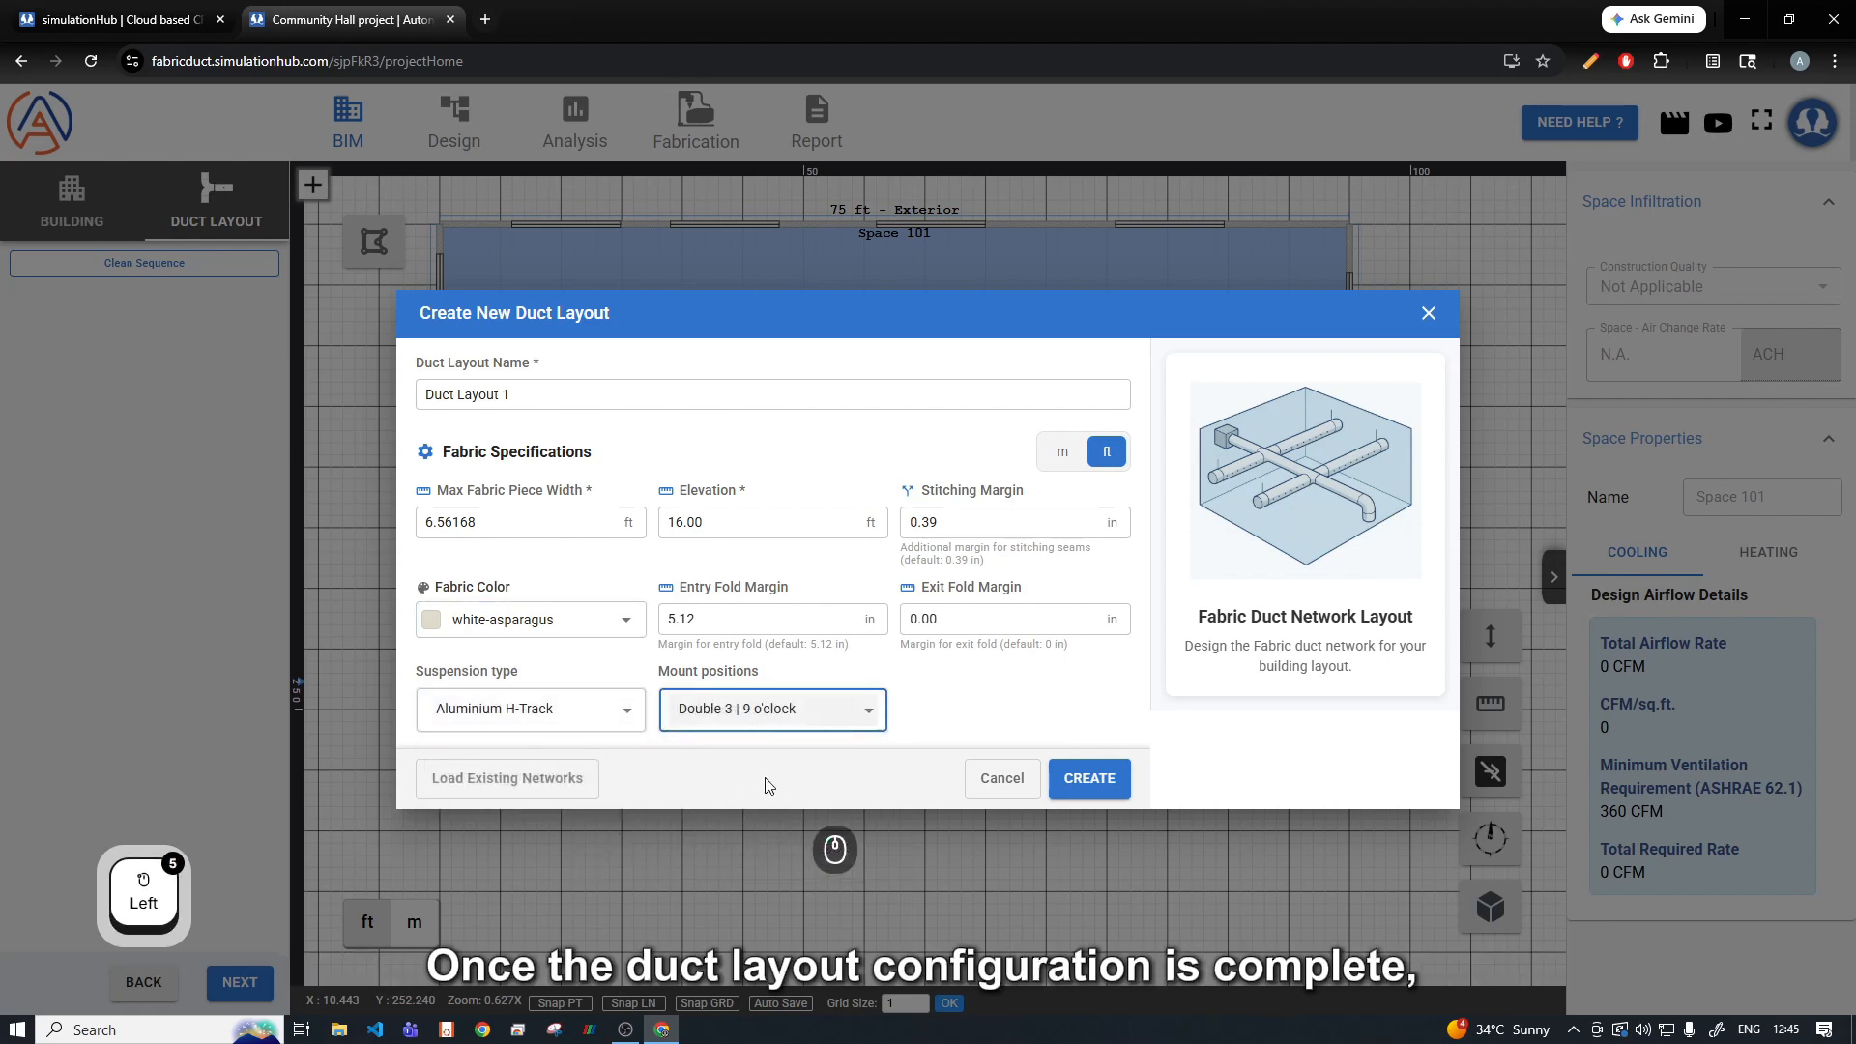
click(1074, 779)
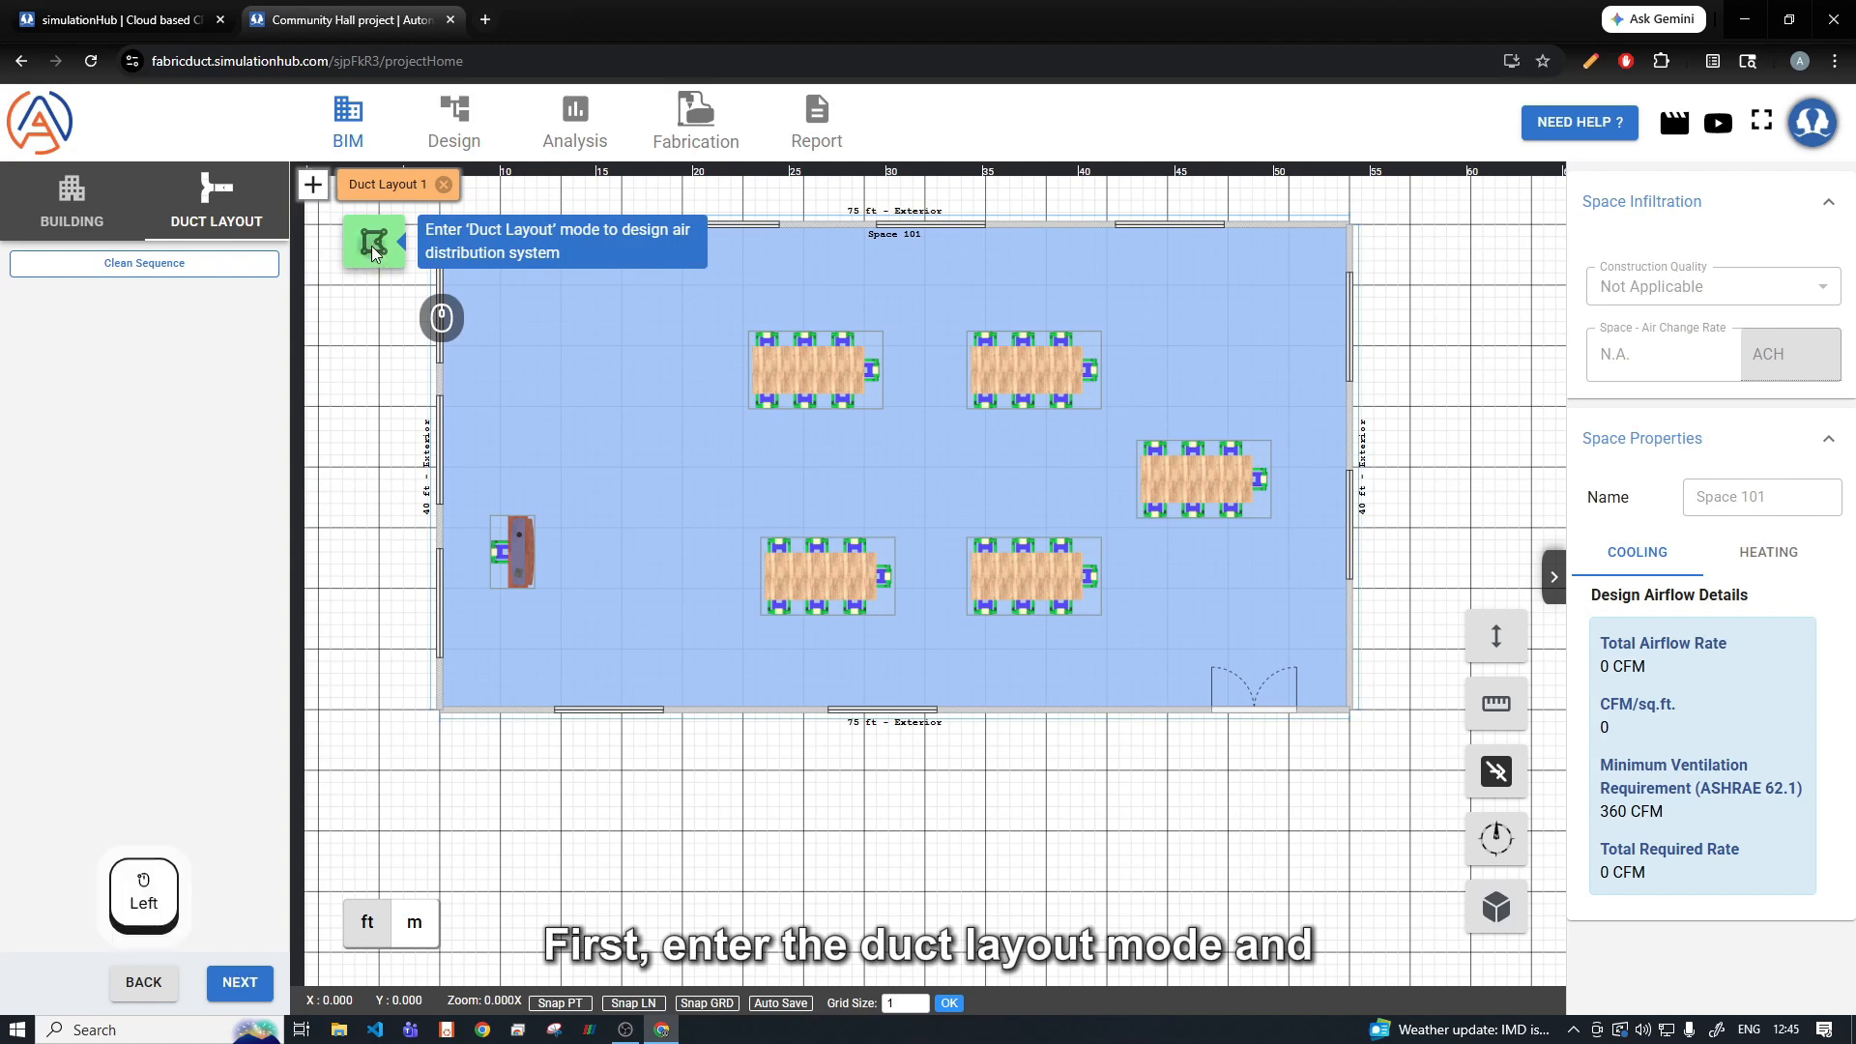
Step: Enter duct layout mode and place a rectangle-to-round headpiece near the upper part of the left wall
click(374, 250)
scroll(73, 735, down, 5)
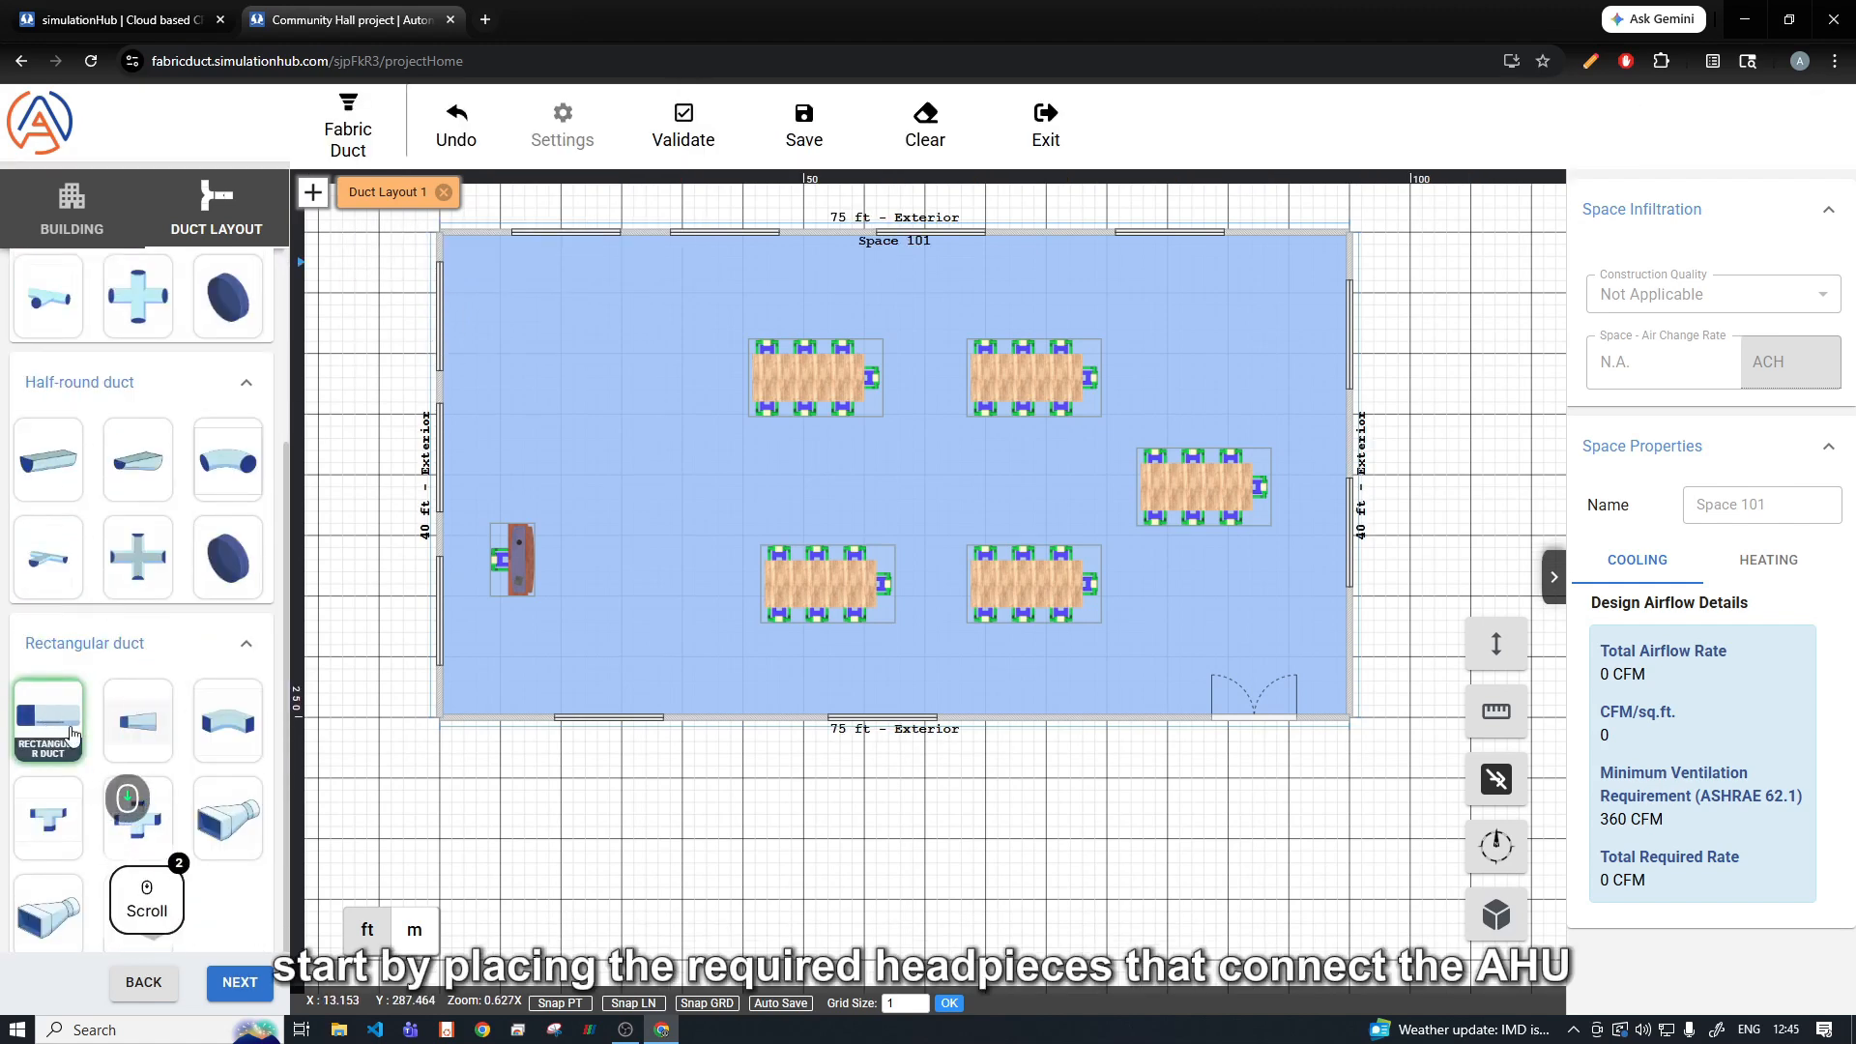
drag(228, 818, 532, 342)
key(Escape)
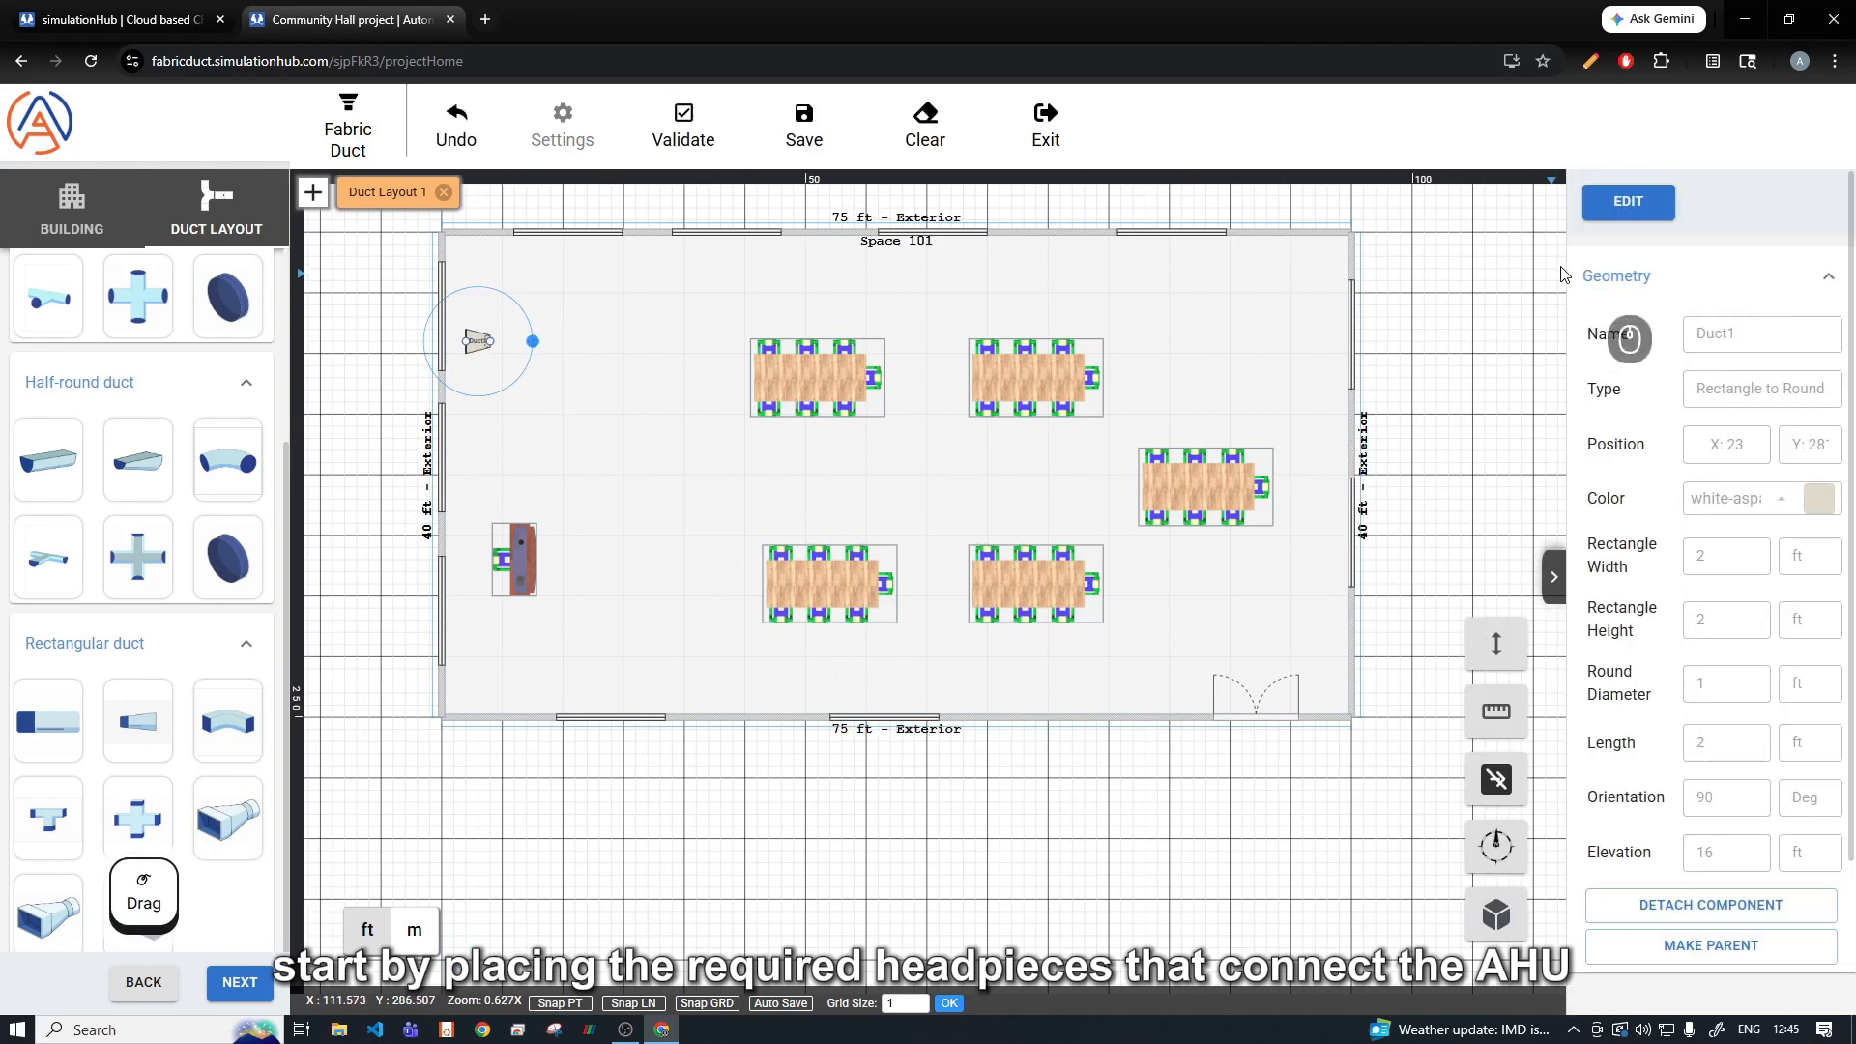
Step: Set the headpiece's rectangle width and height to 3 ft and its round diameter to 2 ft
click(1610, 214)
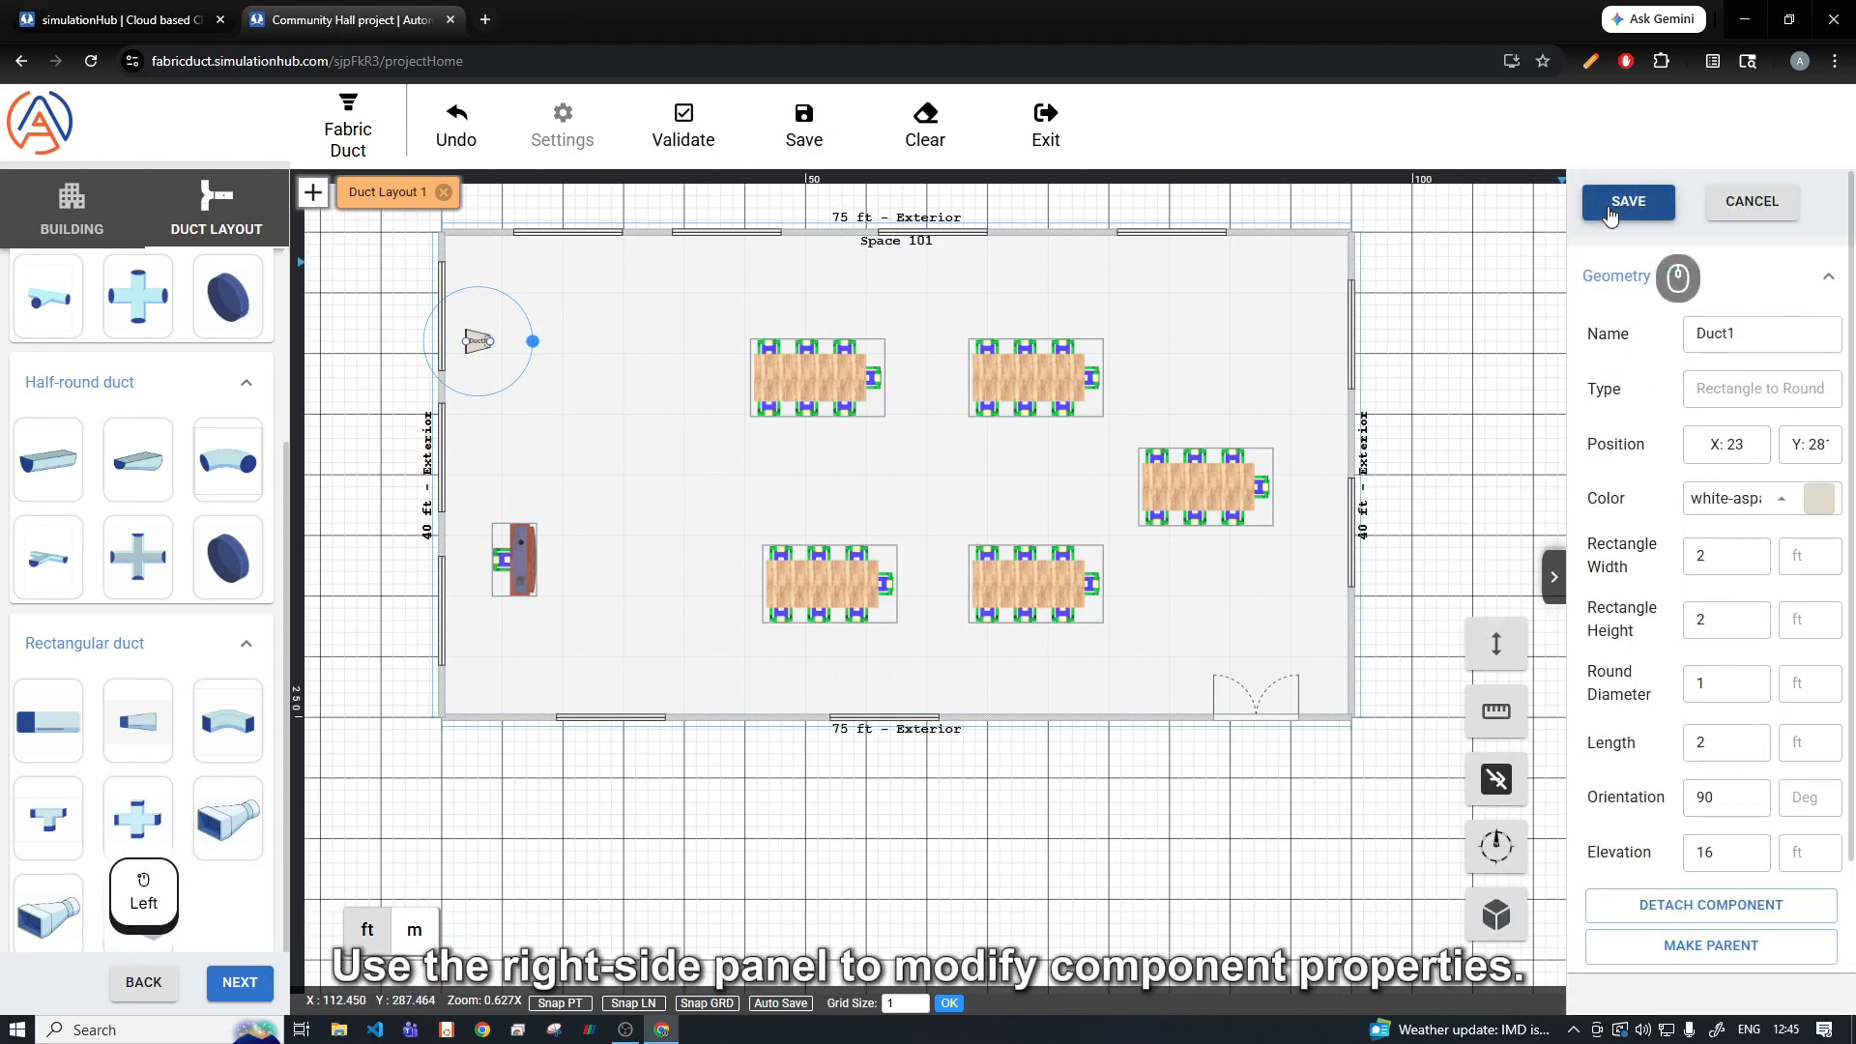
click(1720, 568)
text(3)
key(Tab)
text(3)
key(Tab)
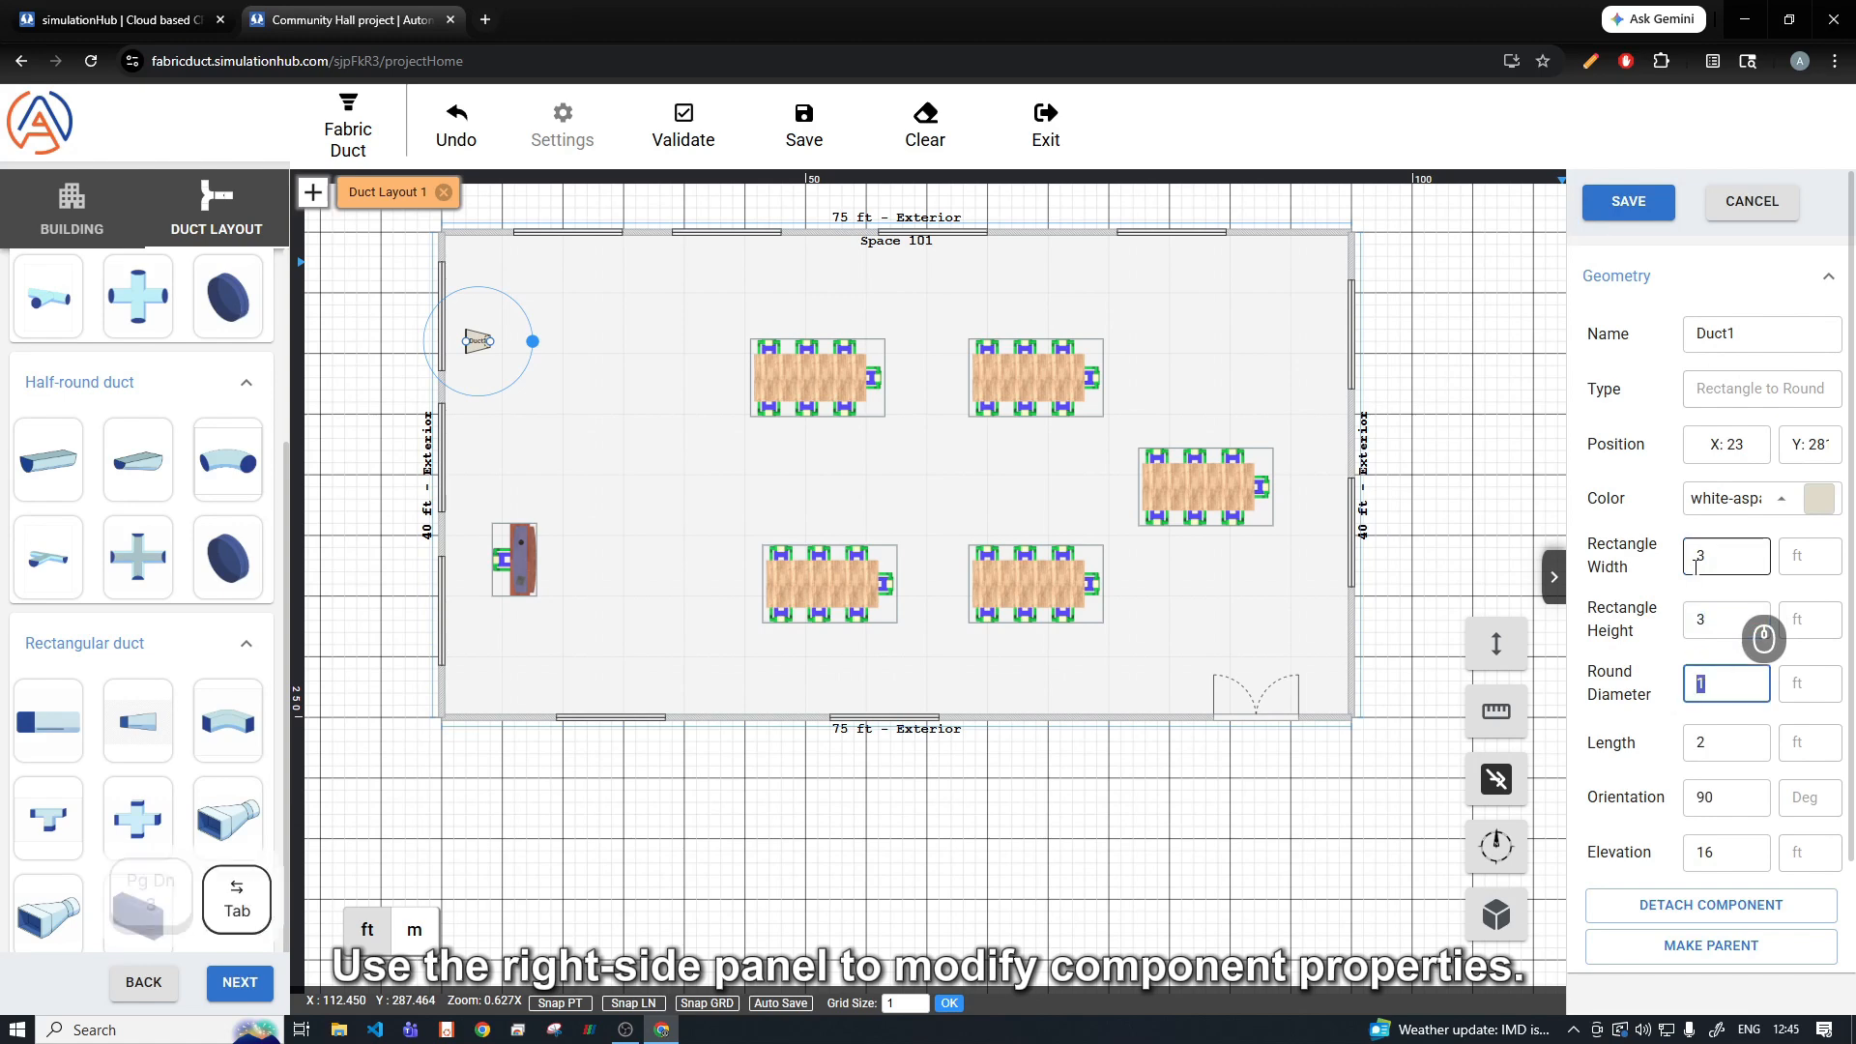
text(2)
click(1632, 205)
Step: Attach a straight round duct to the headpiece's round end and set its length to 10 ft
scroll(135, 503, up, 5)
drag(48, 464, 483, 346)
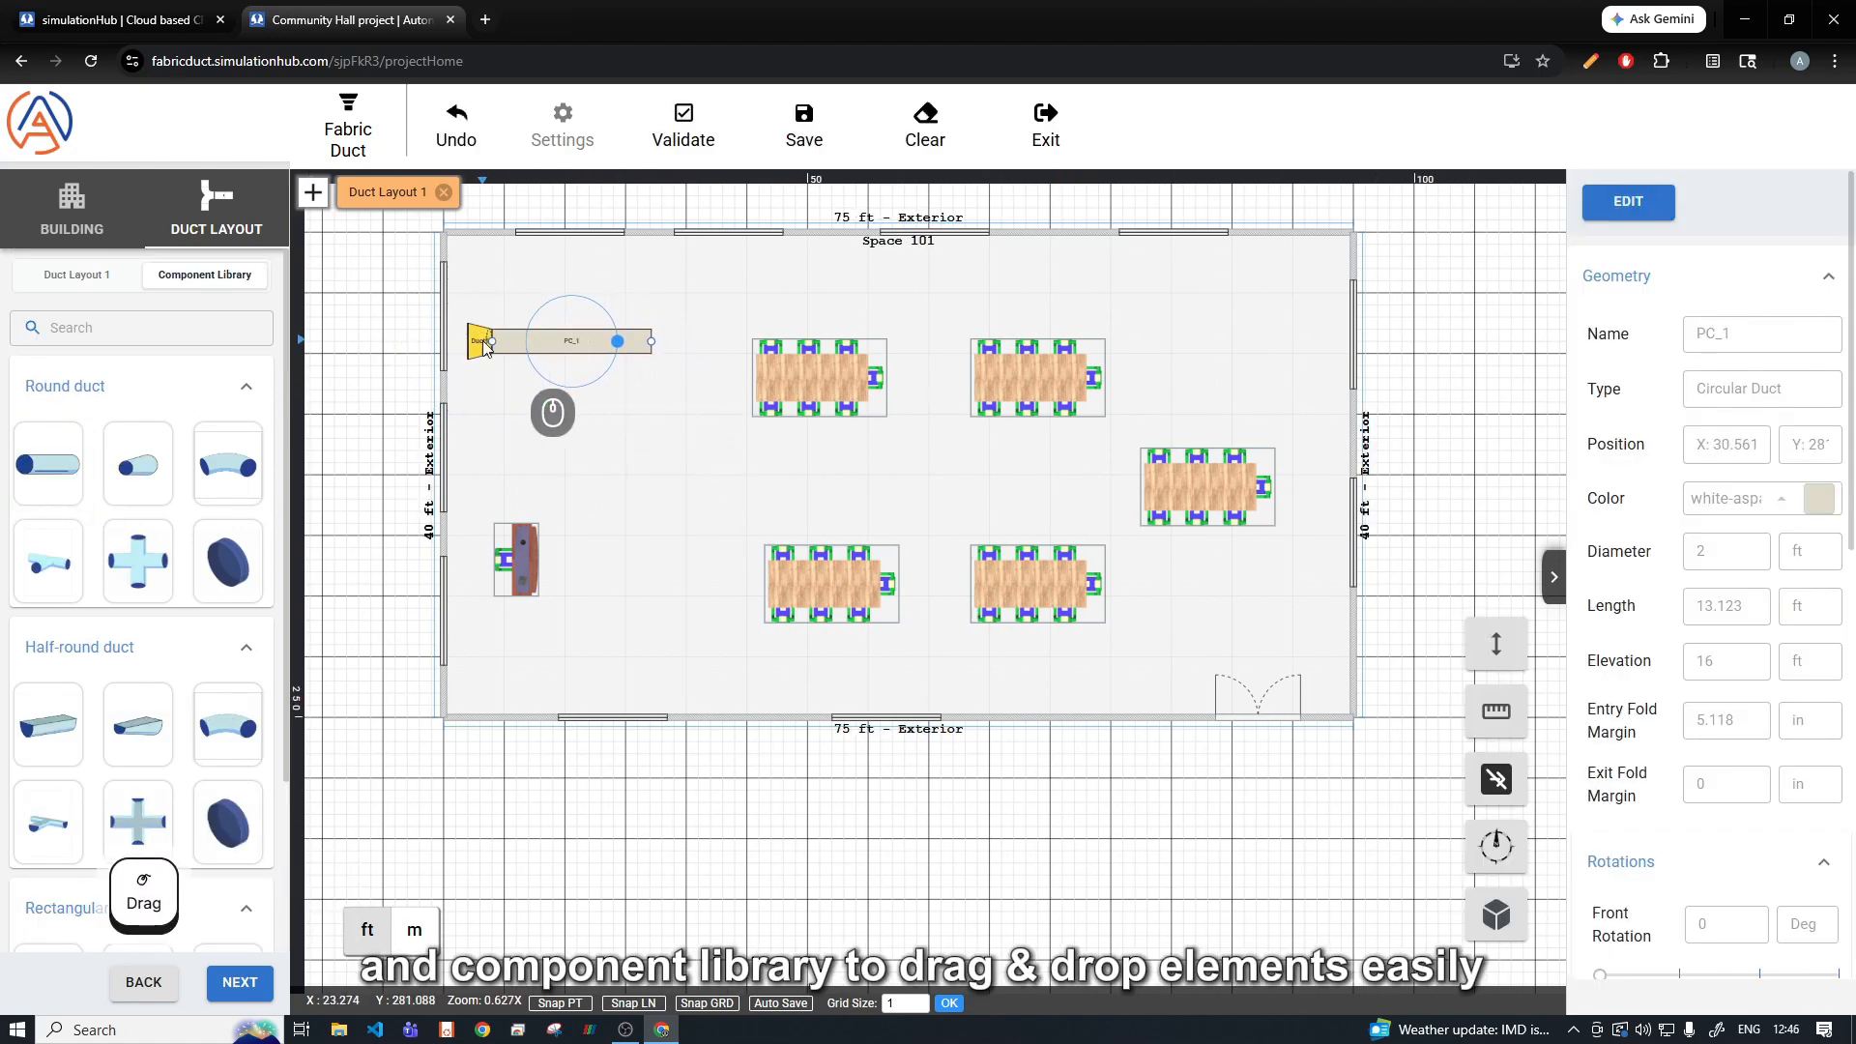
click(1628, 201)
triple_click(1726, 605)
text(10)
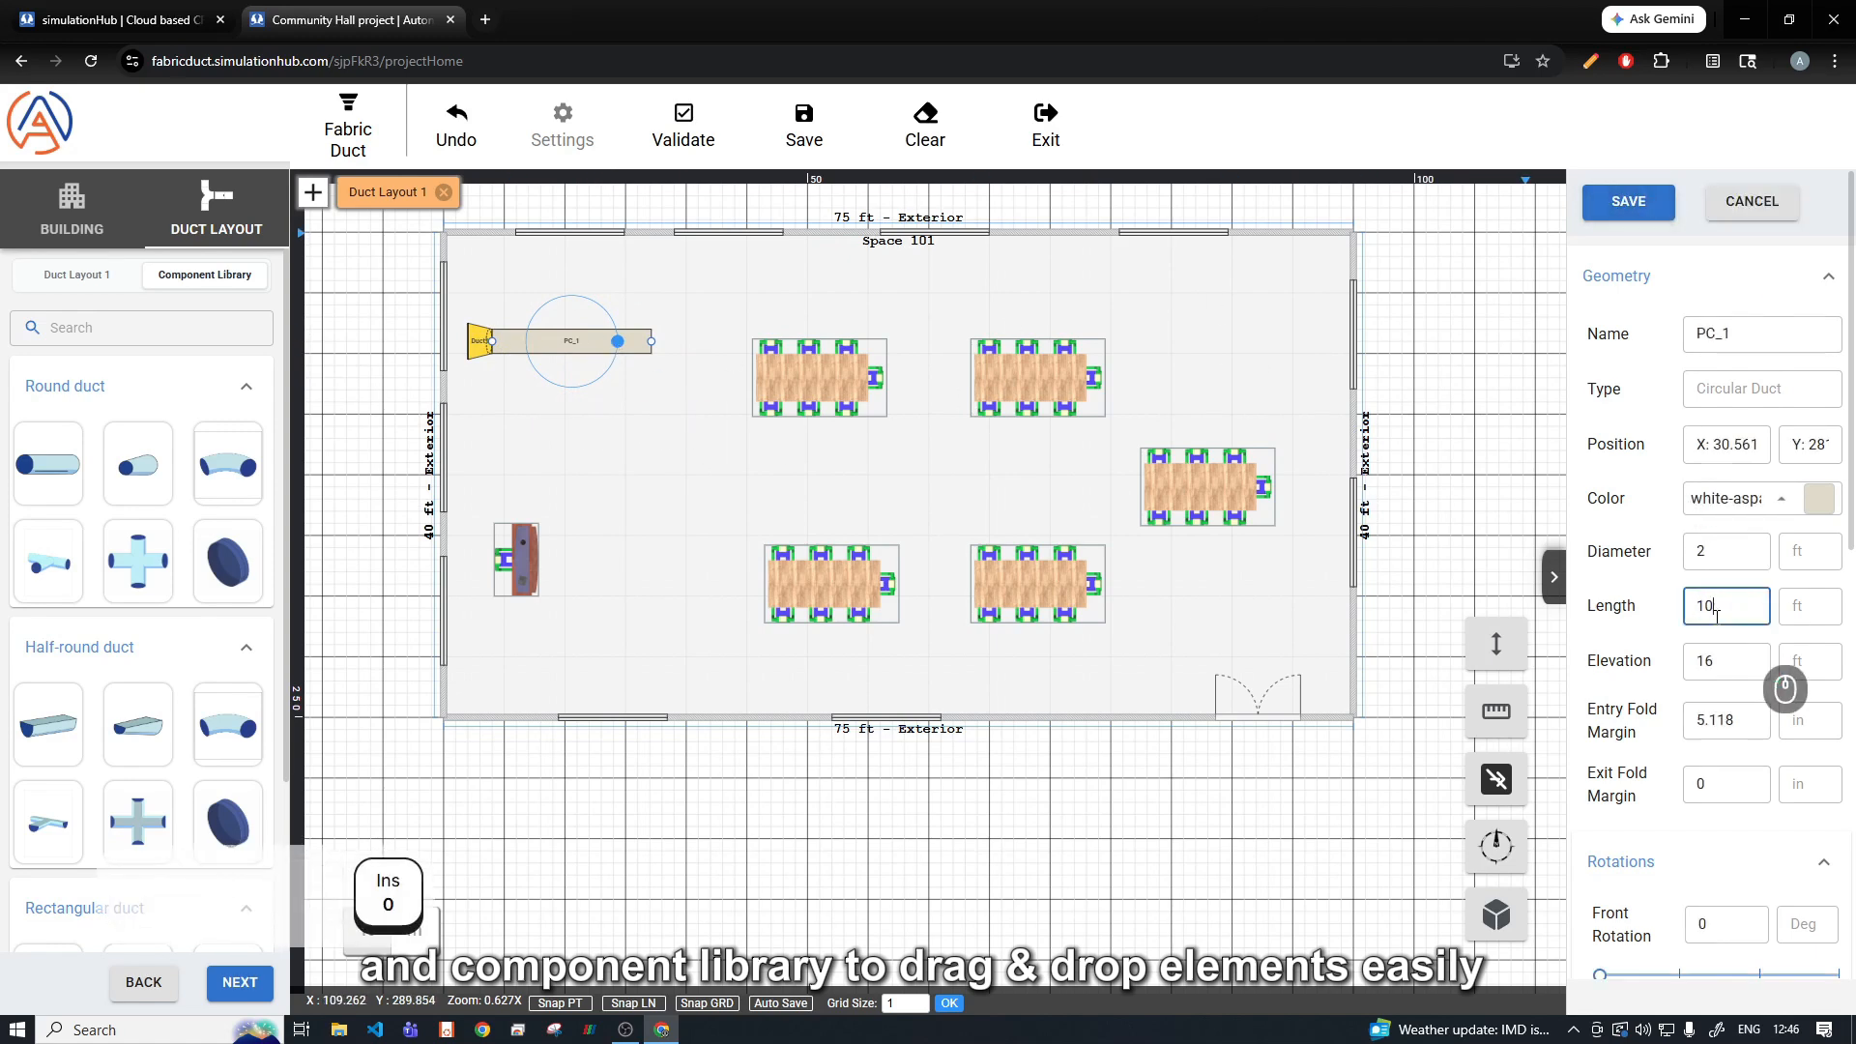
click(1634, 203)
Step: Place a round elbow duct just beyond the straight duct's open end
drag(228, 469, 716, 377)
scroll(138, 595, down, 3)
scroll(136, 588, up, 3)
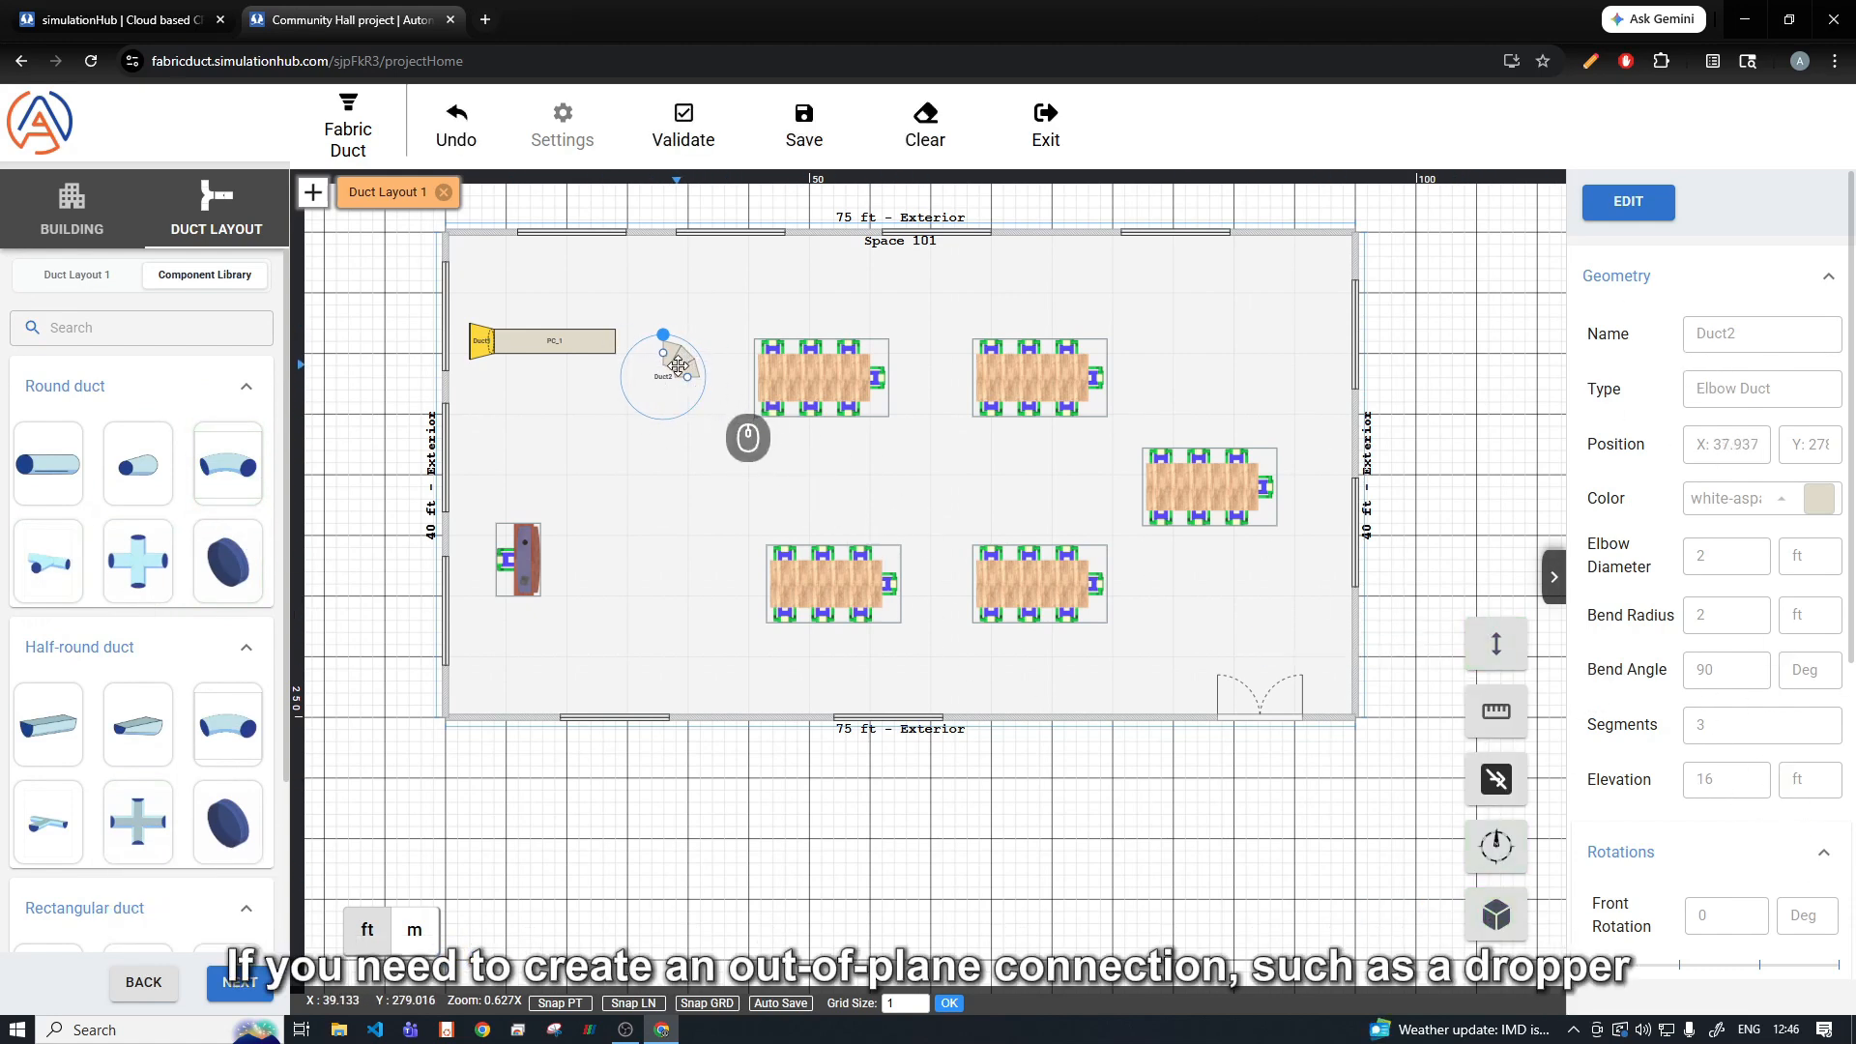
Step: In the 3D viewer, give the elbow a 90-degree front rotation and snap it onto the straight duct's open end
click(1496, 925)
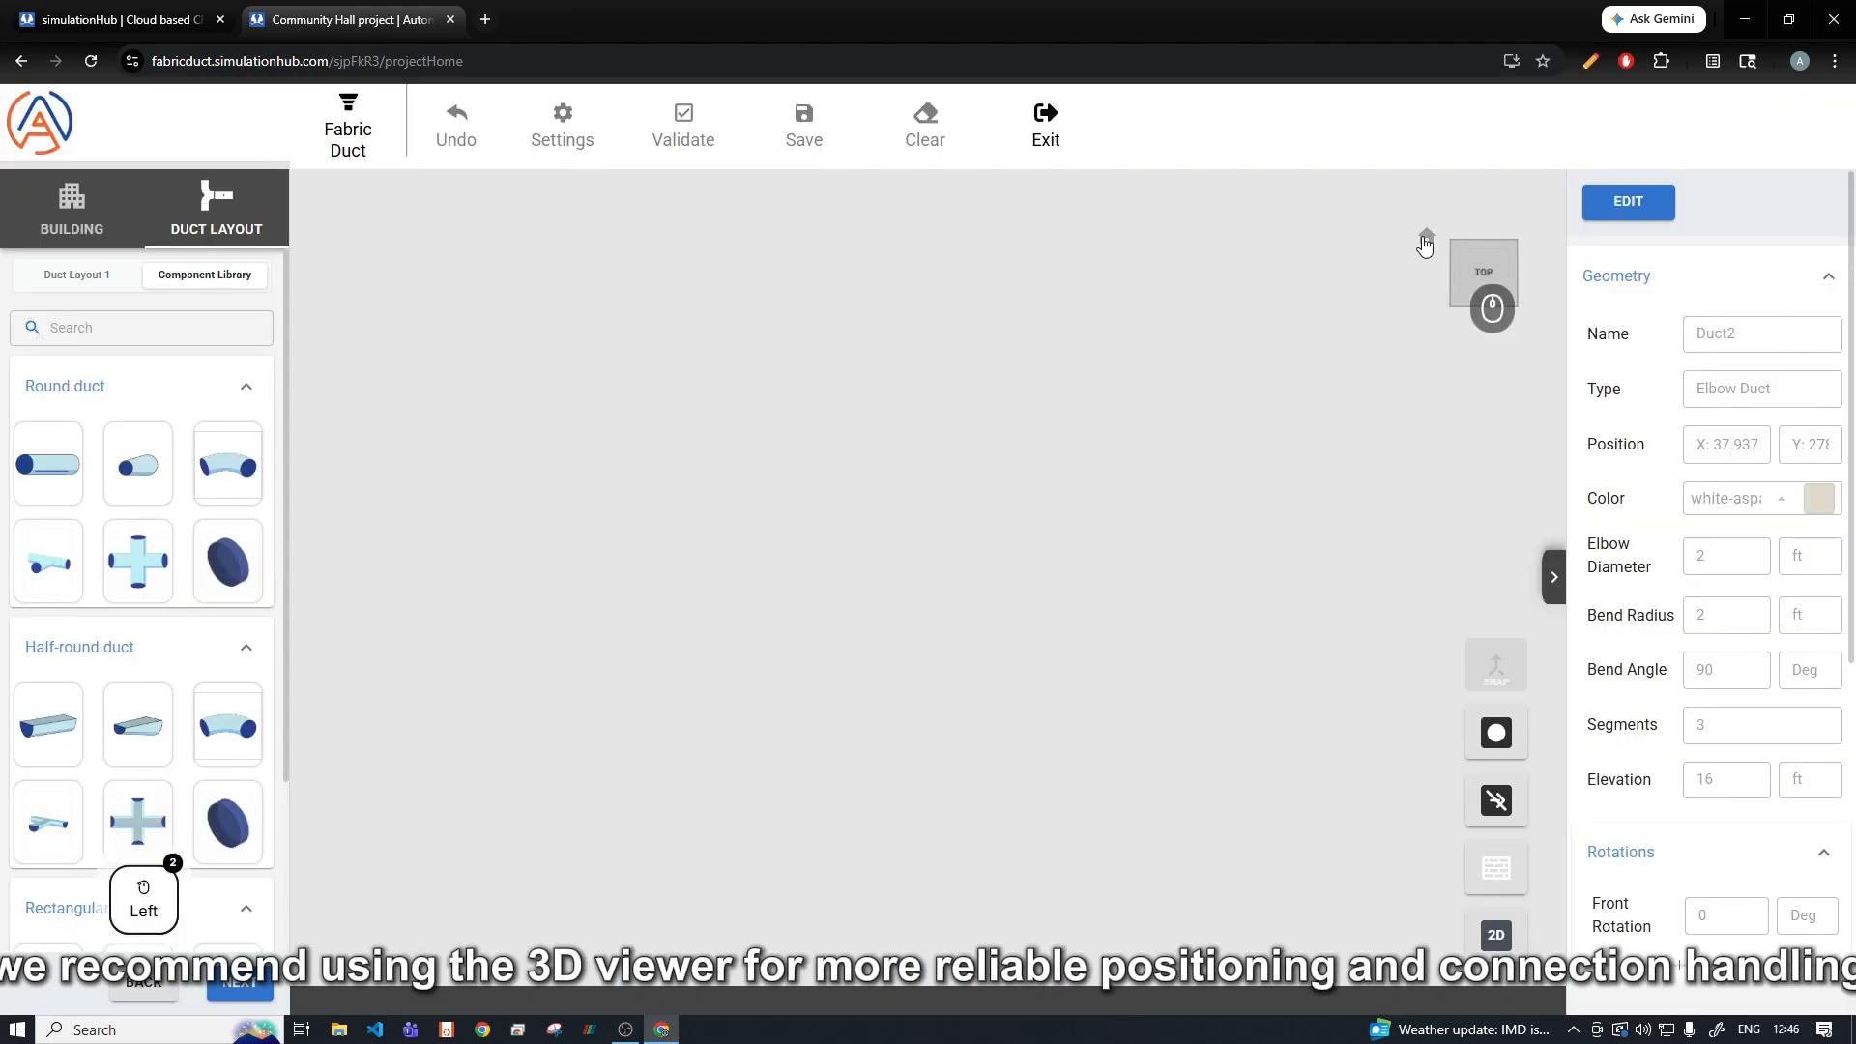
click(1426, 246)
drag(633, 640, 646, 484)
scroll(647, 481, up, 5)
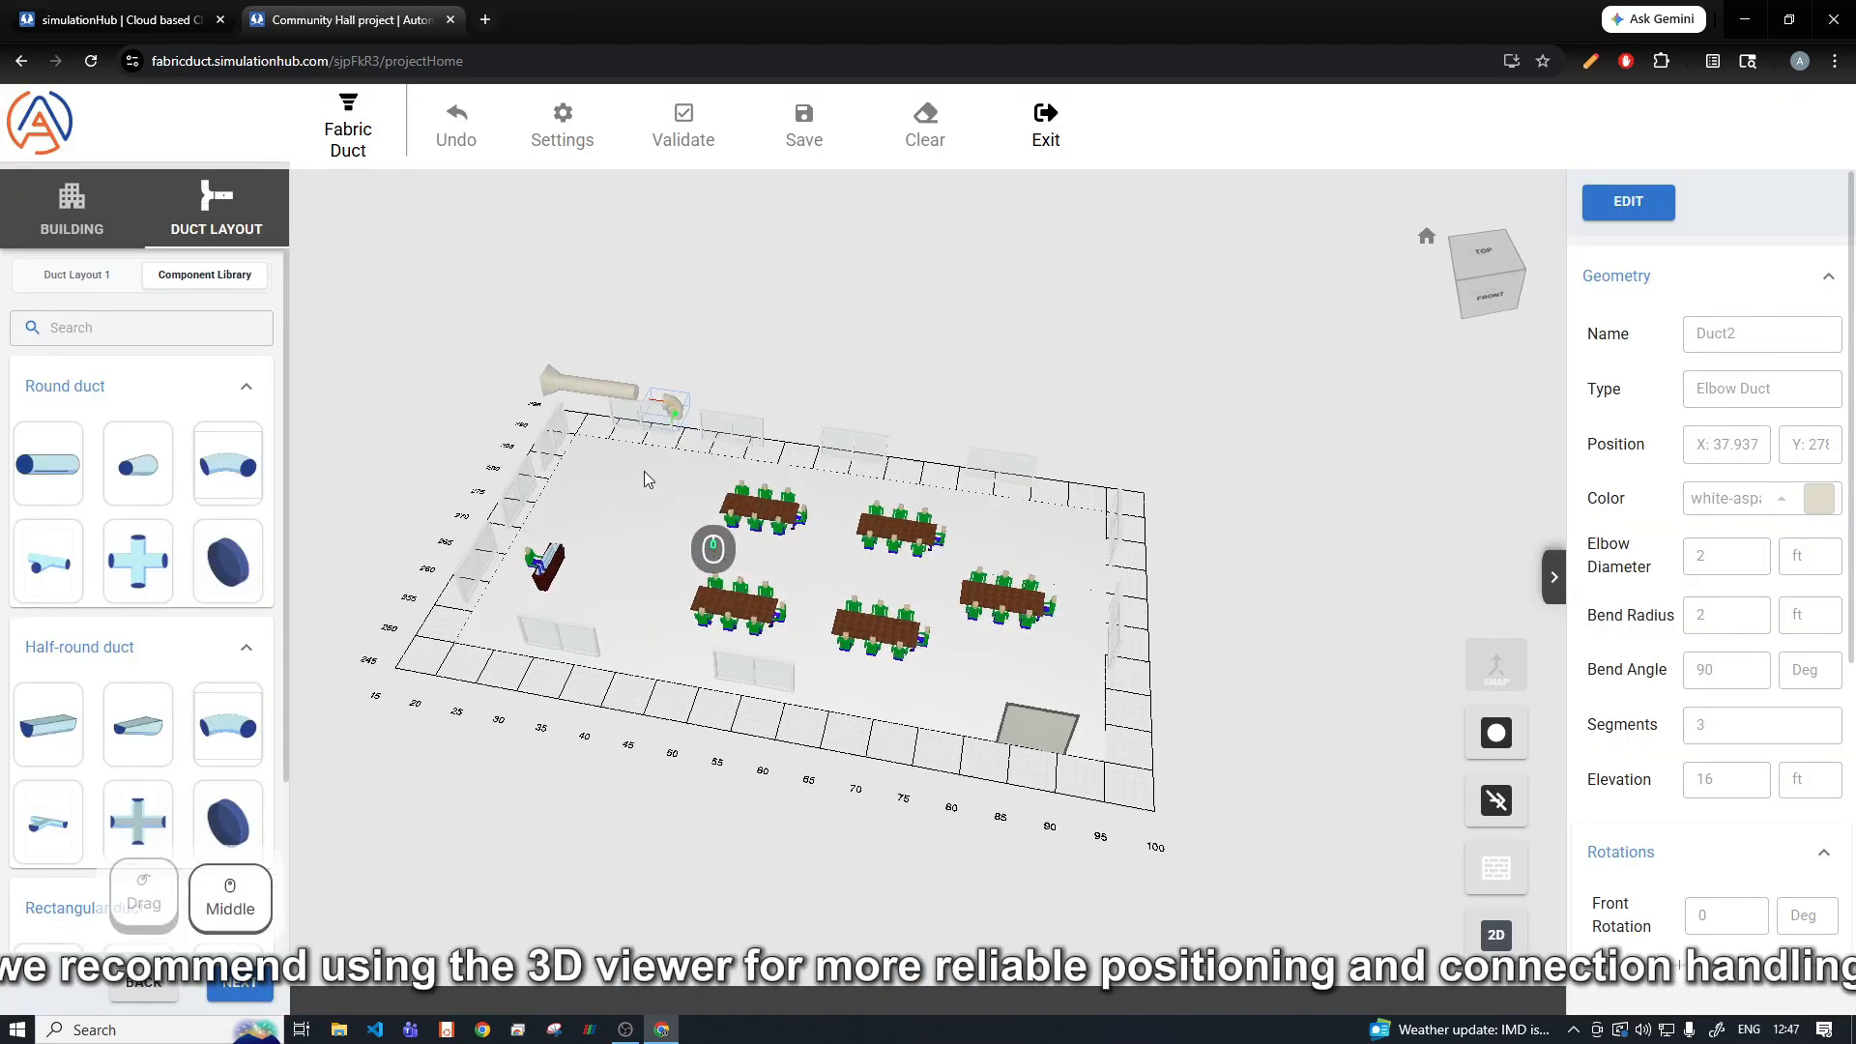
right_drag(652, 473, 865, 667)
scroll(704, 475, up, 2)
middle_drag(701, 472, 778, 619)
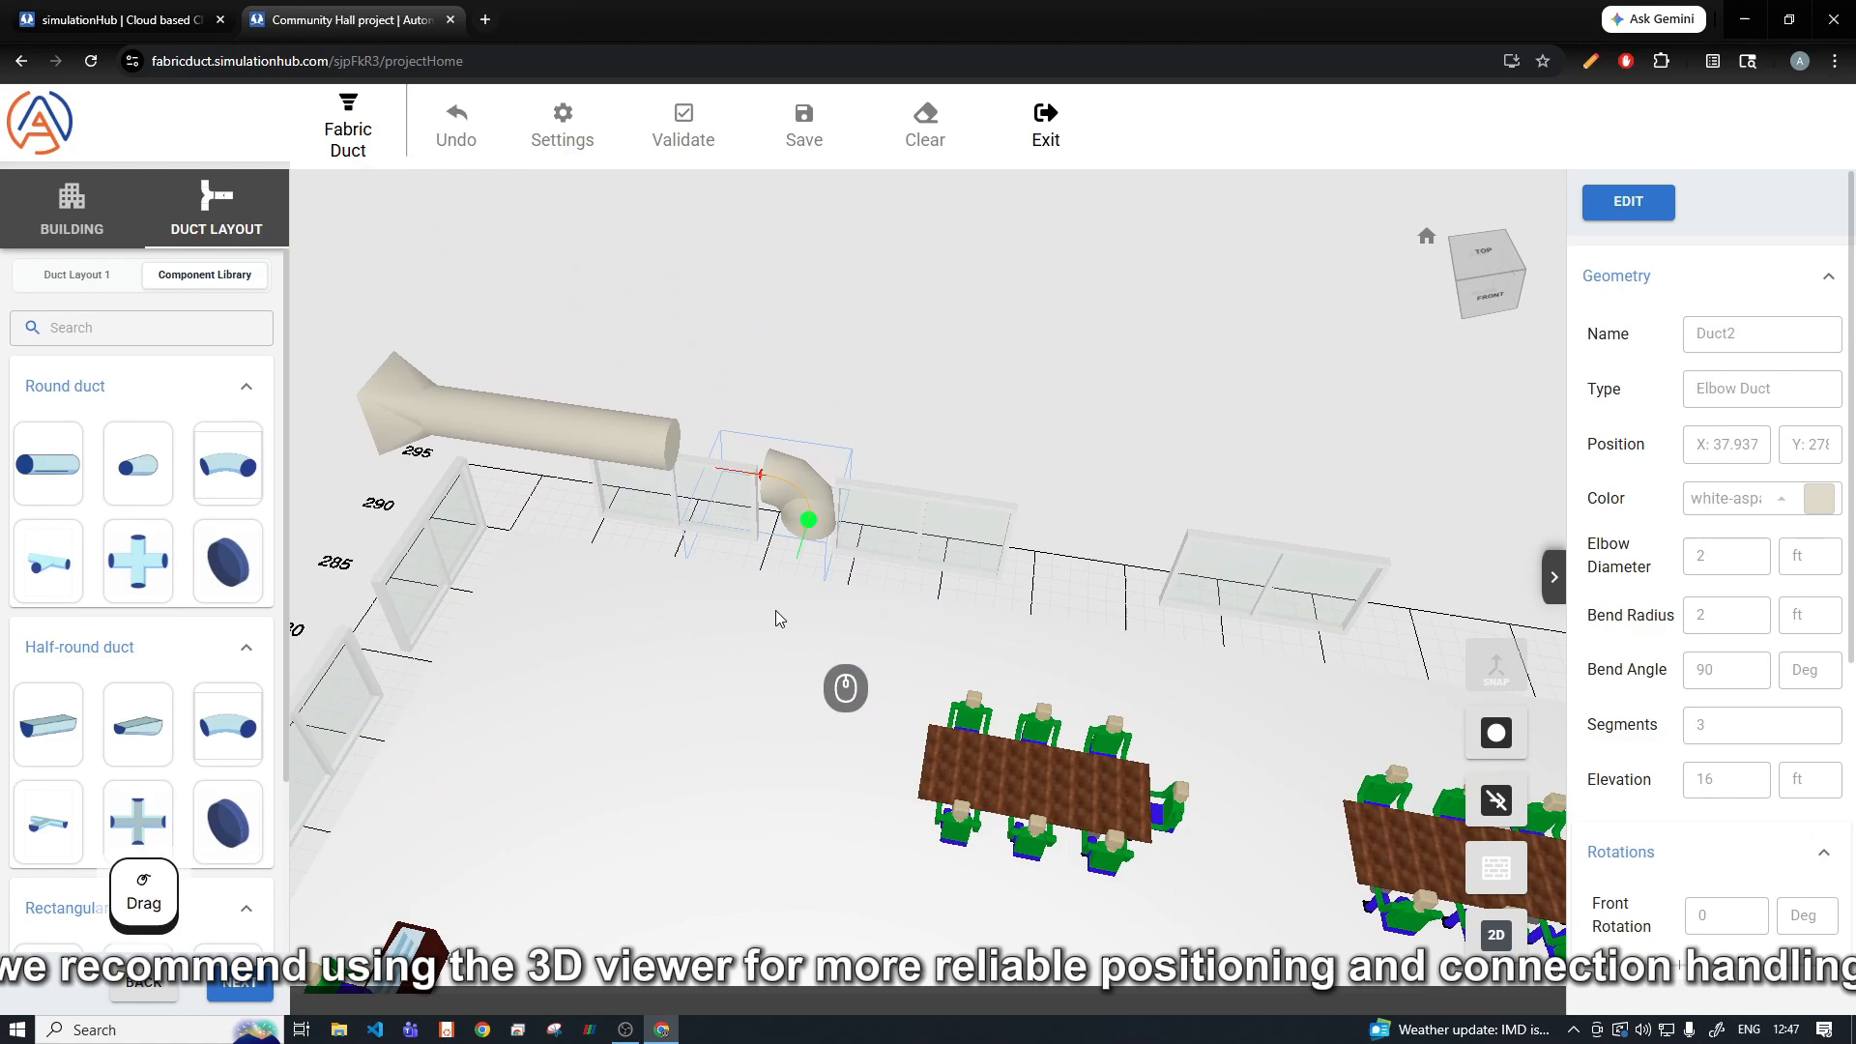
click(810, 497)
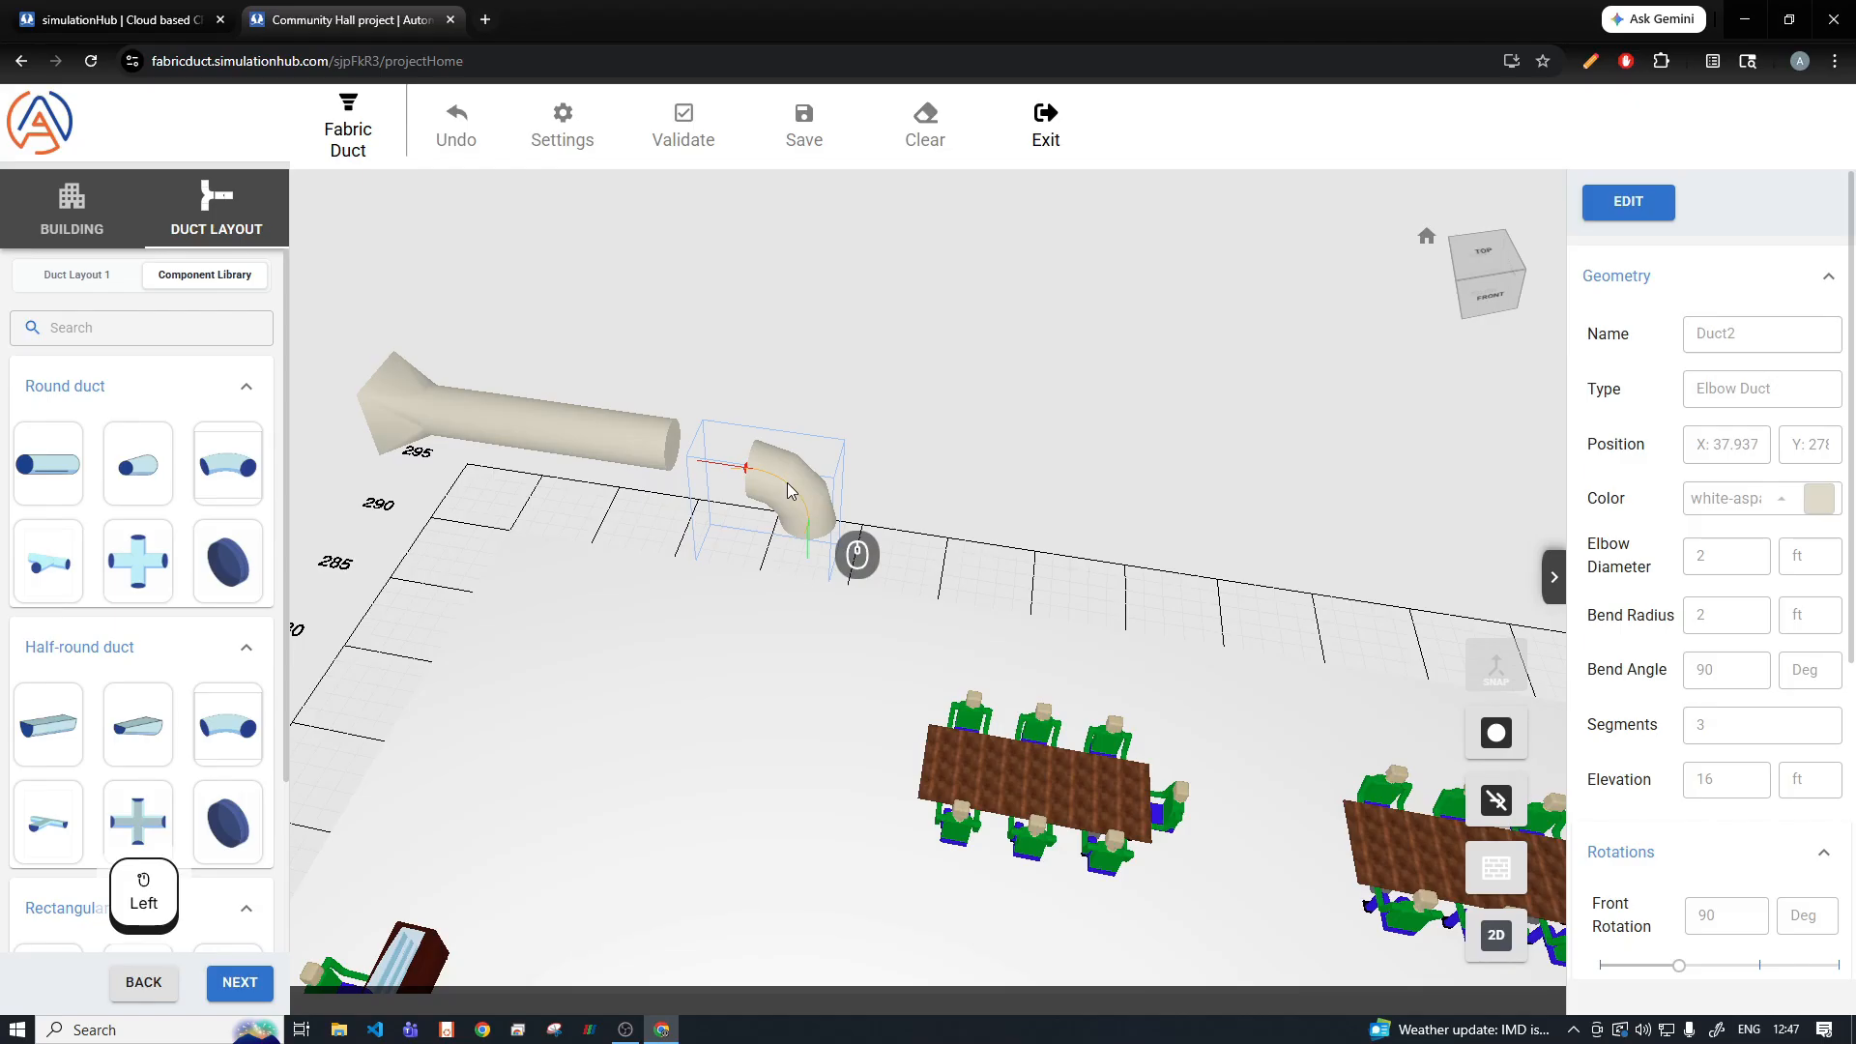
mouse_move(788, 492)
mouse_down()
mouse_move(745, 502)
mouse_move(800, 488)
mouse_up()
key(x)
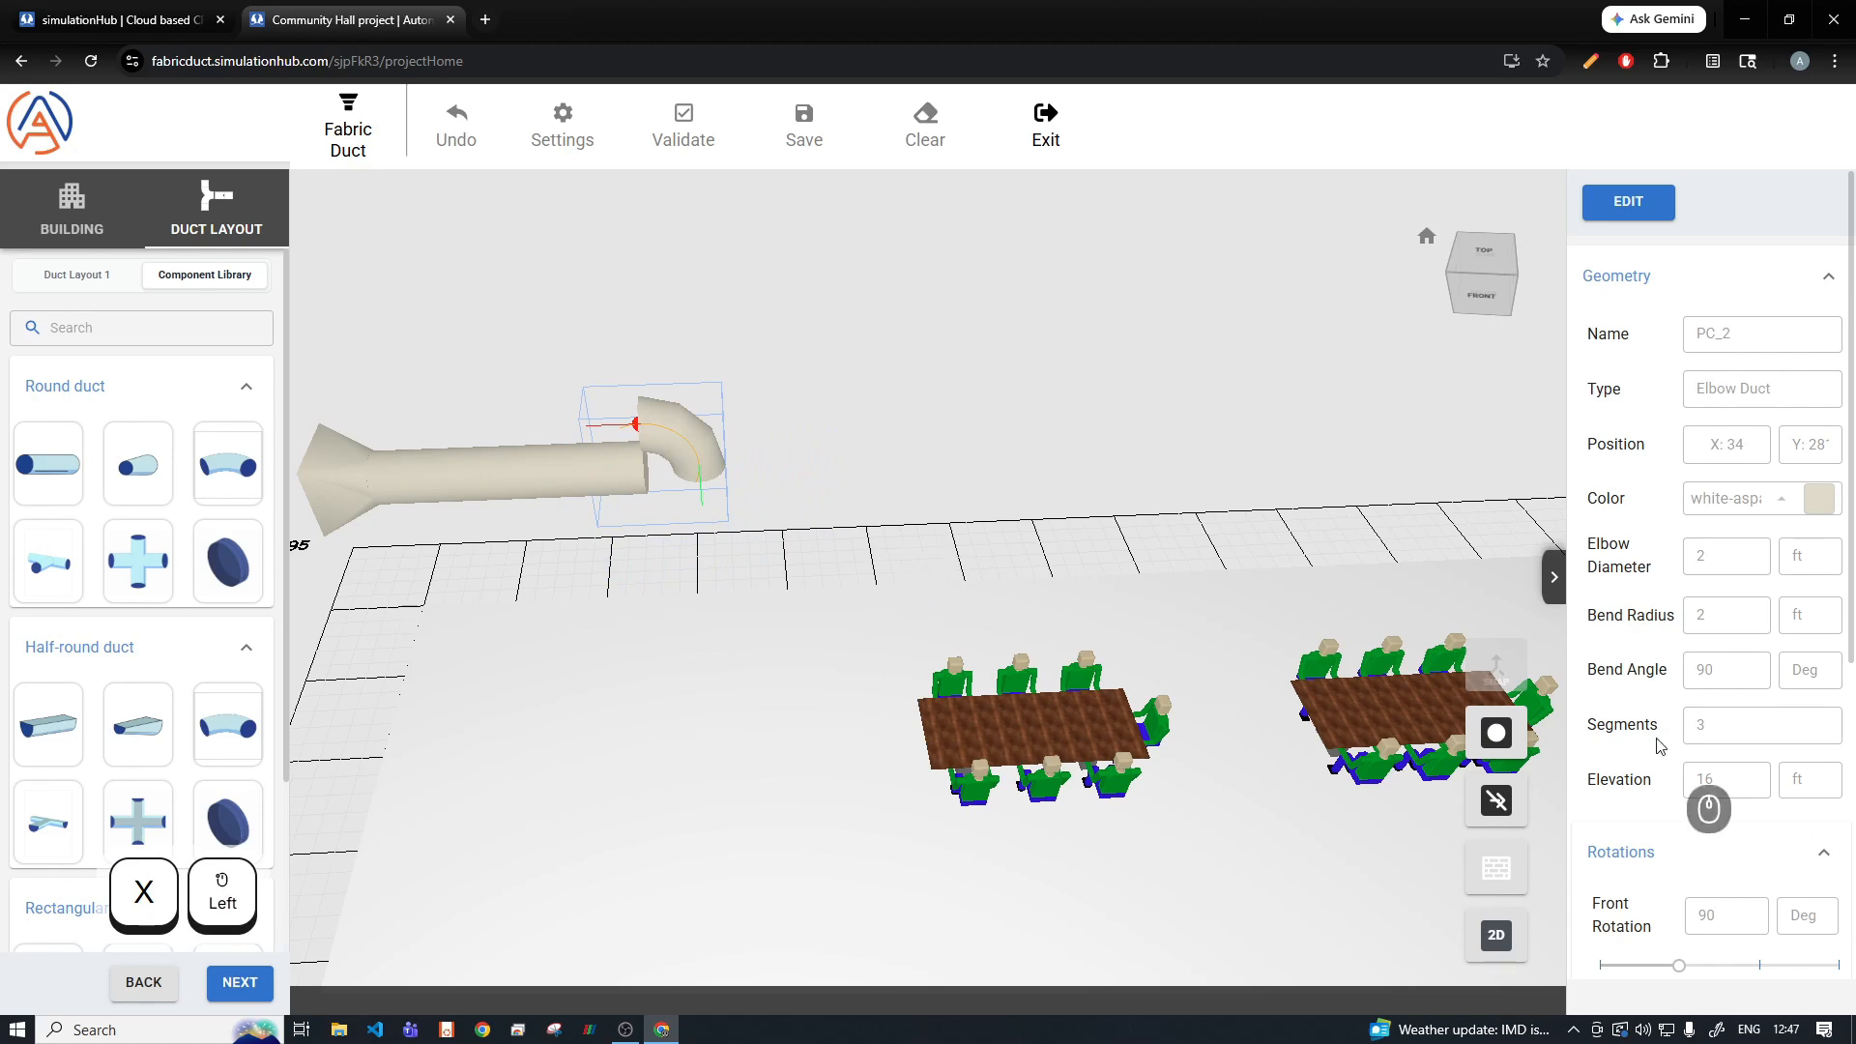
Step: Detach the elbow from the straight duct
scroll(1659, 745, down, 4)
click(1712, 908)
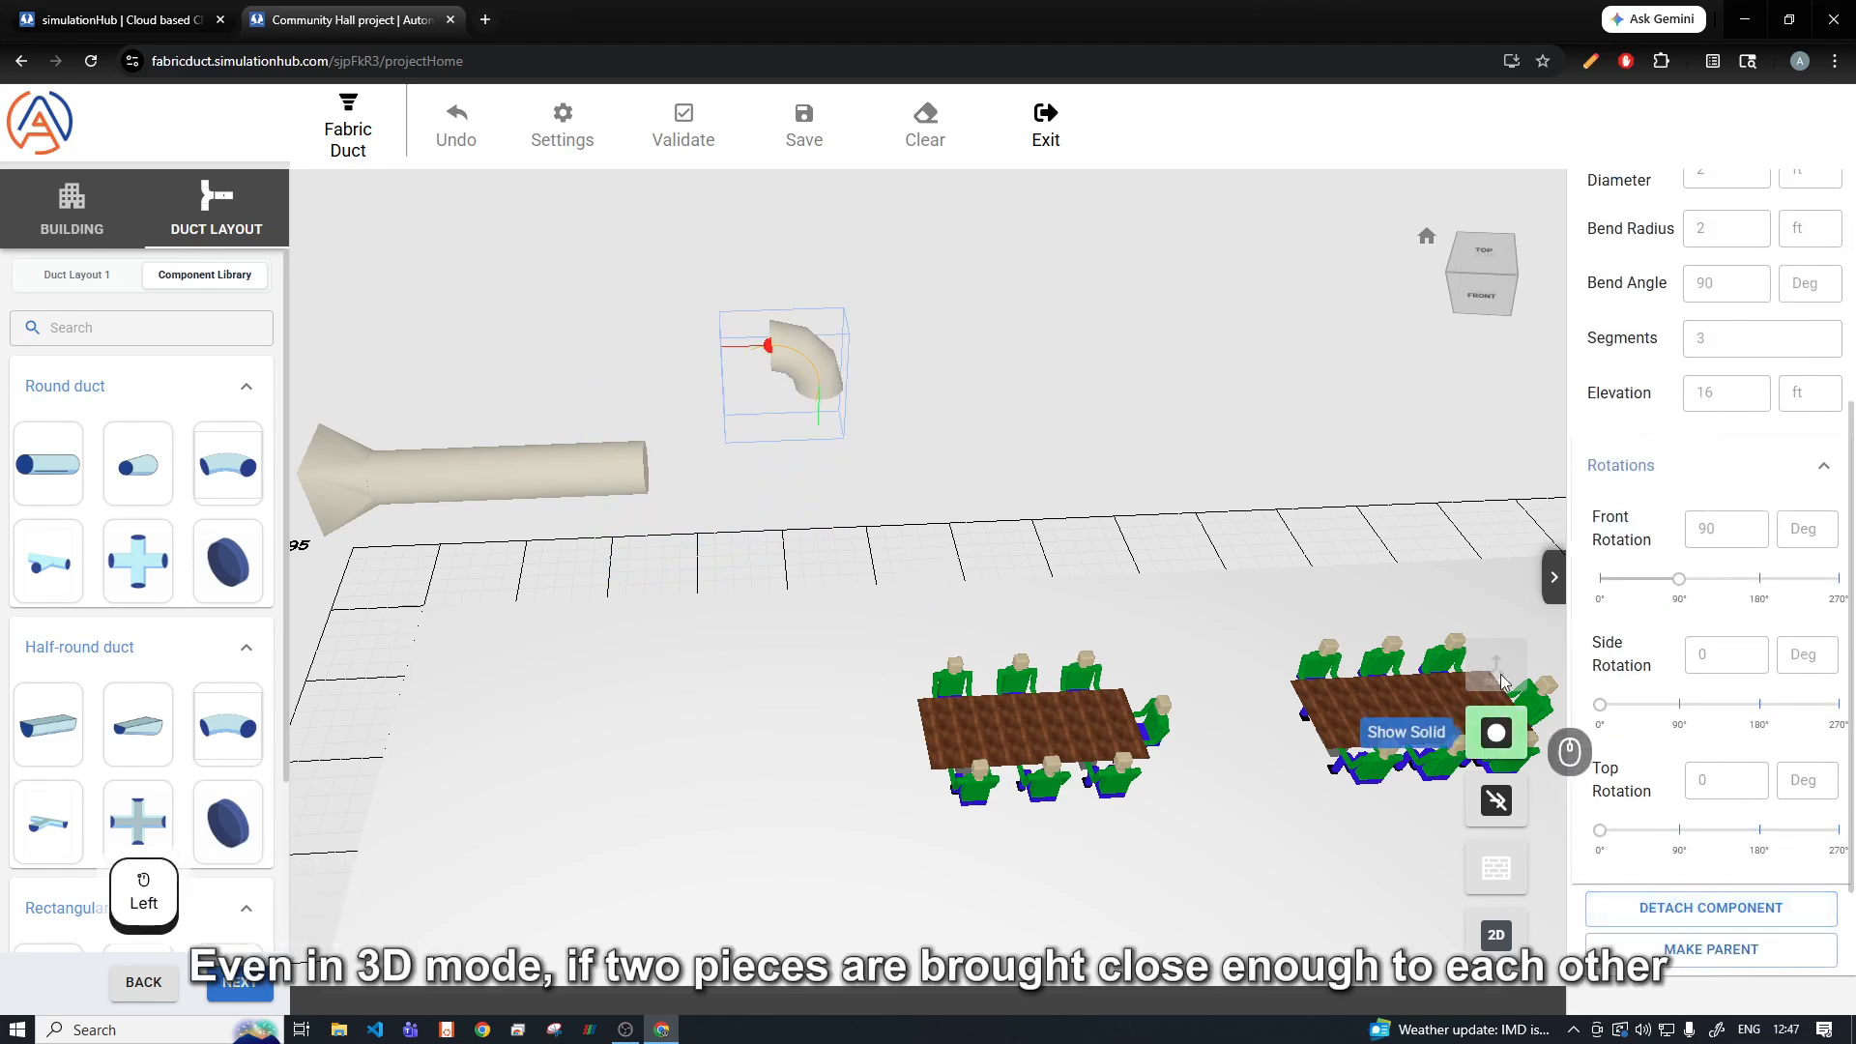
Step: Snap the detached elbow back onto the straight duct in 3D, selecting the straight duct first so it stays fixed
ctrl+click(606, 475)
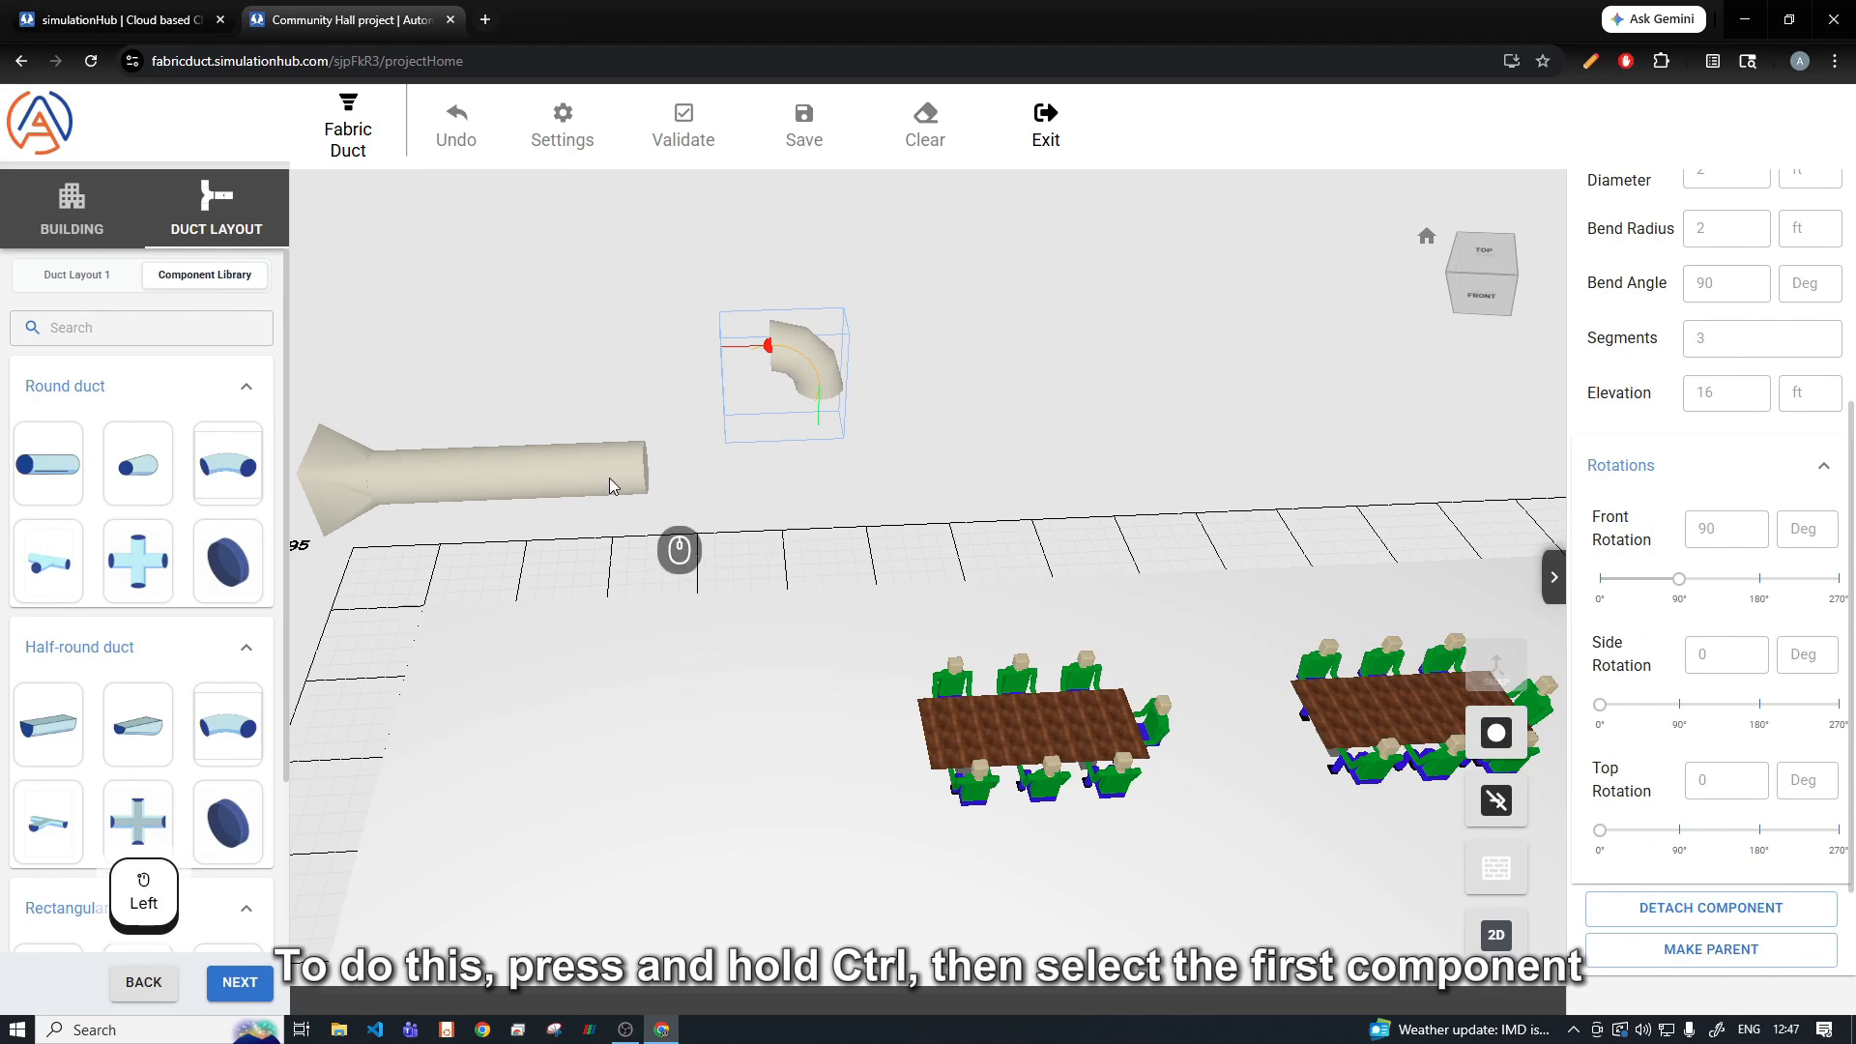
key(ctrl)
ctrl+click(604, 469)
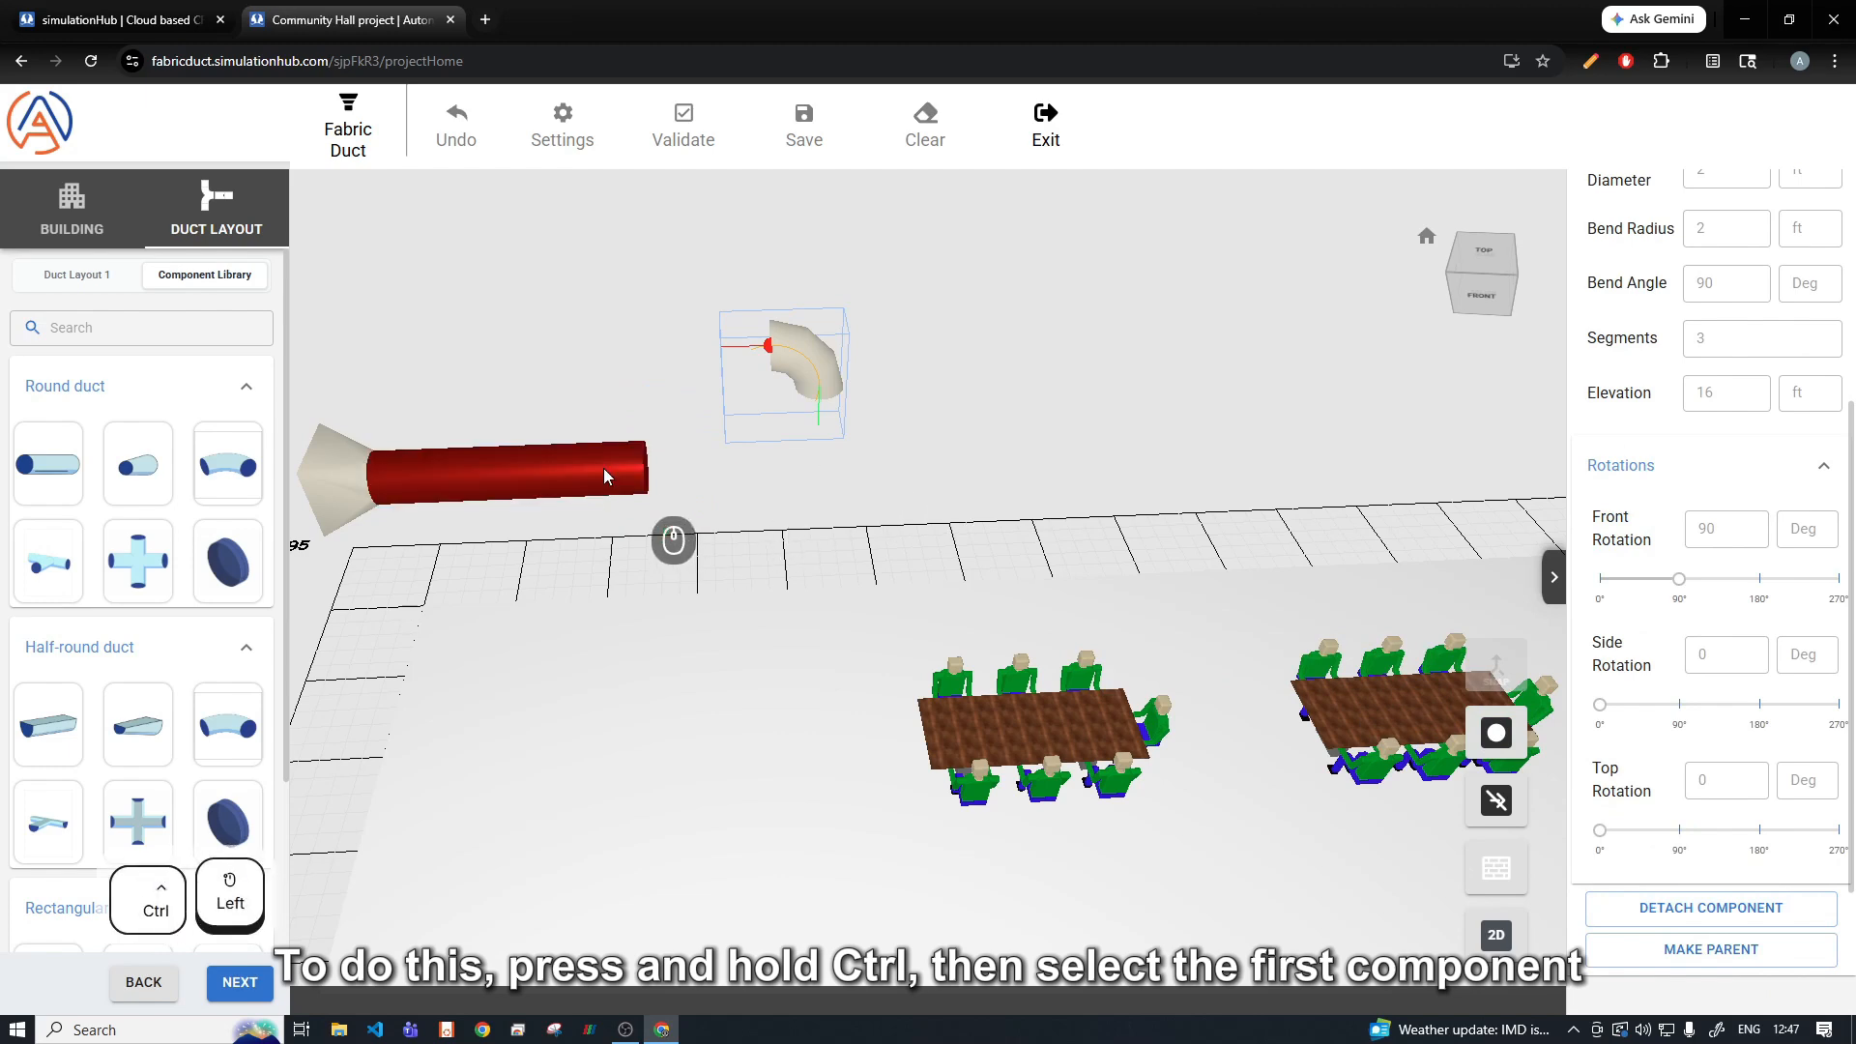
ctrl+click(799, 368)
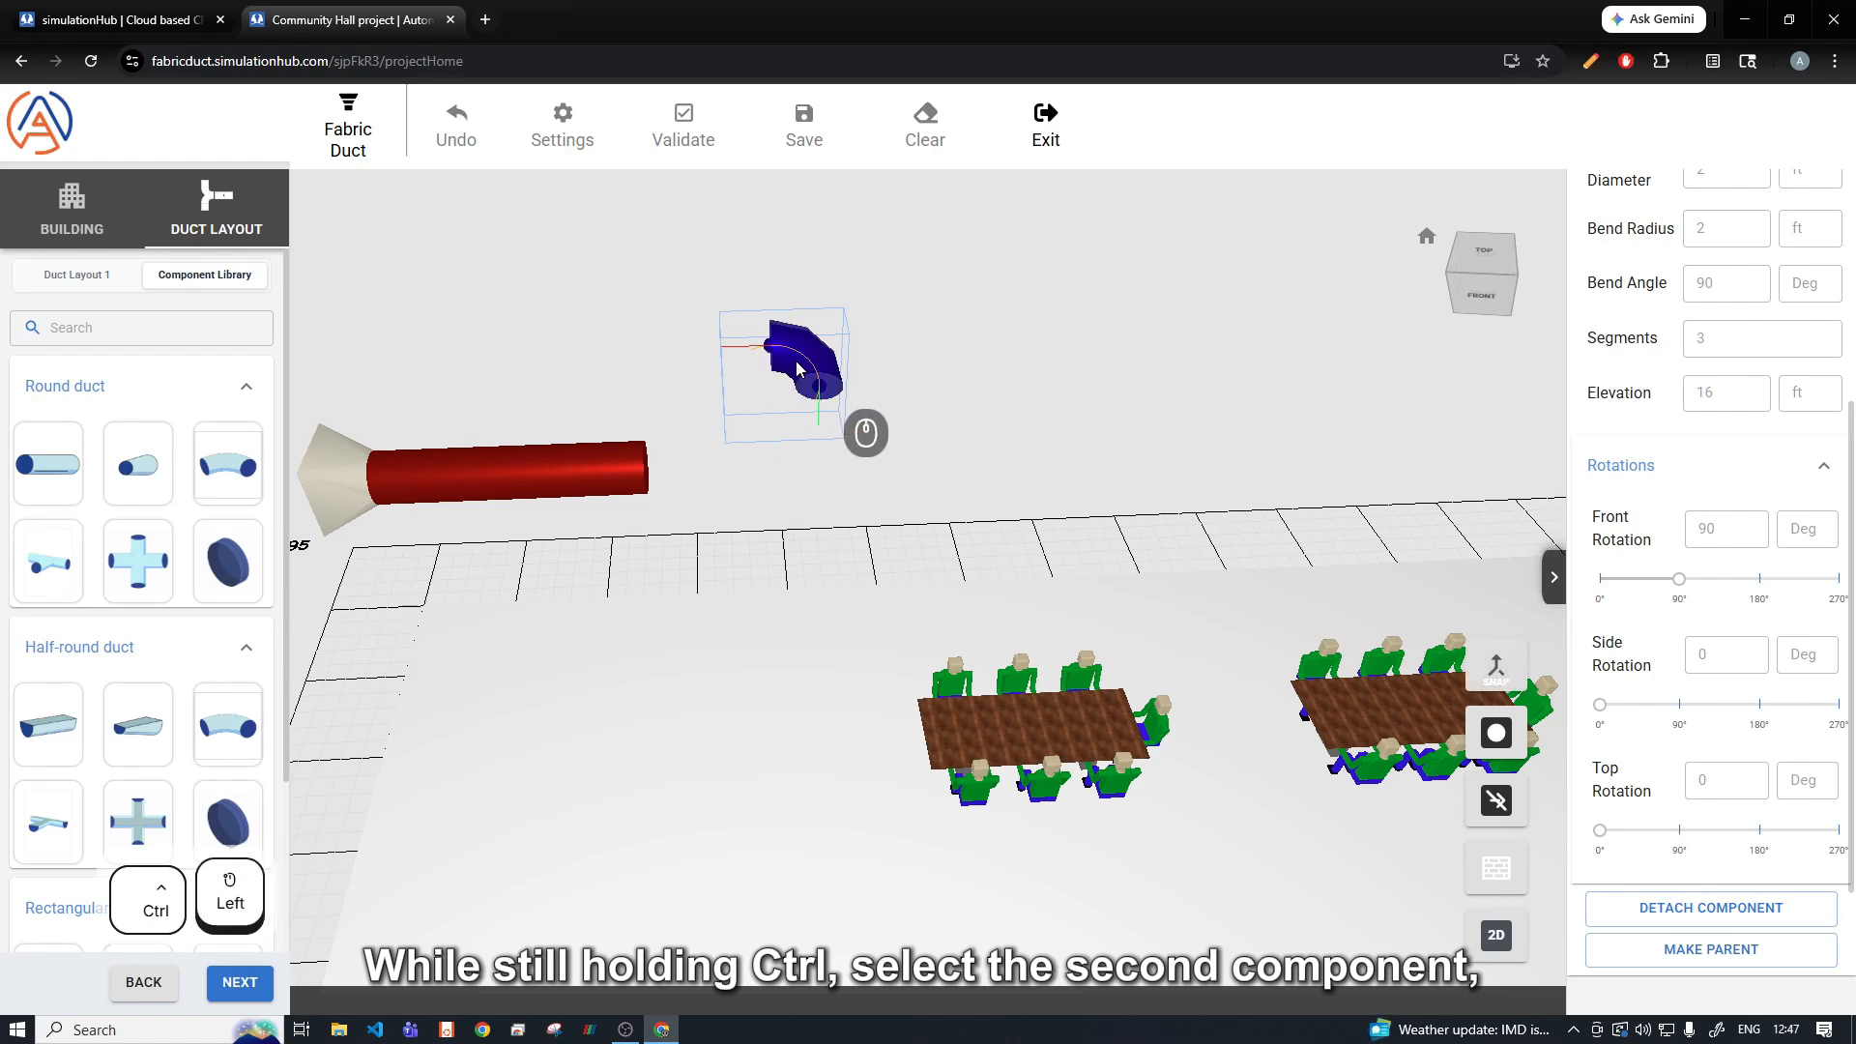
click(1487, 668)
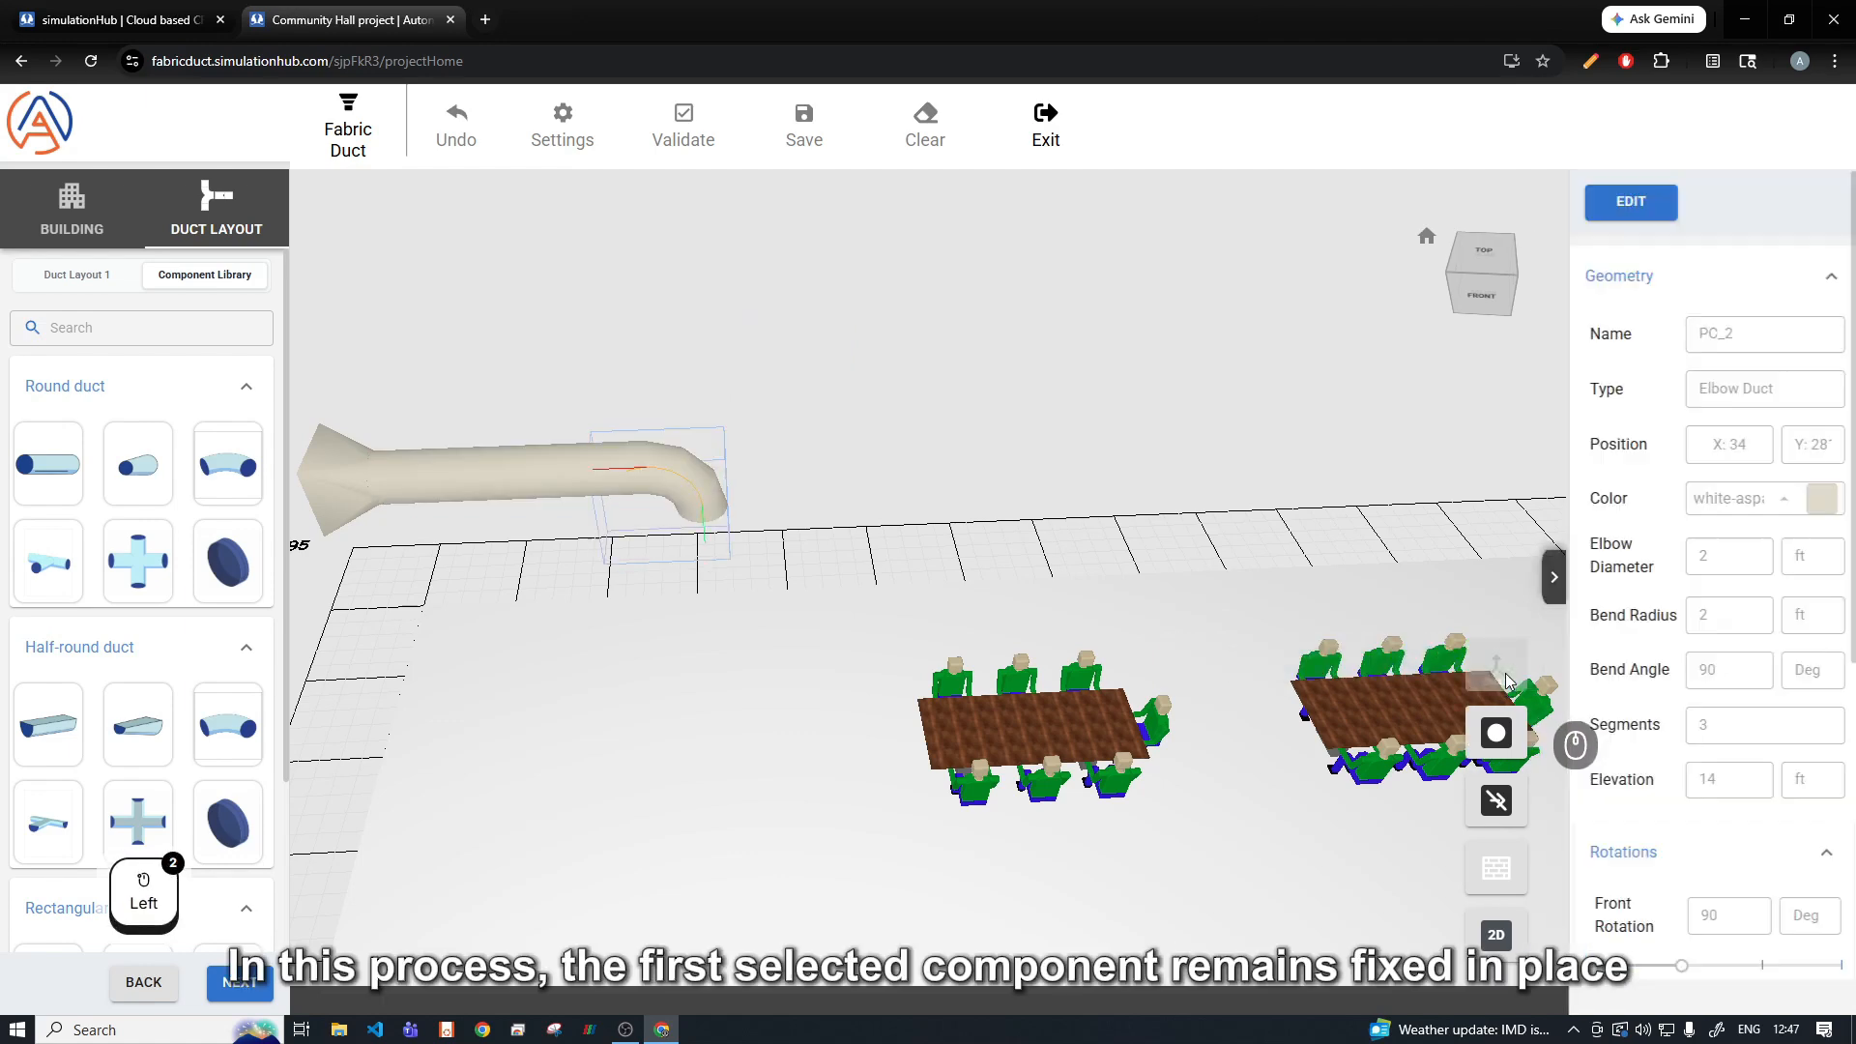
drag(882, 634, 693, 534)
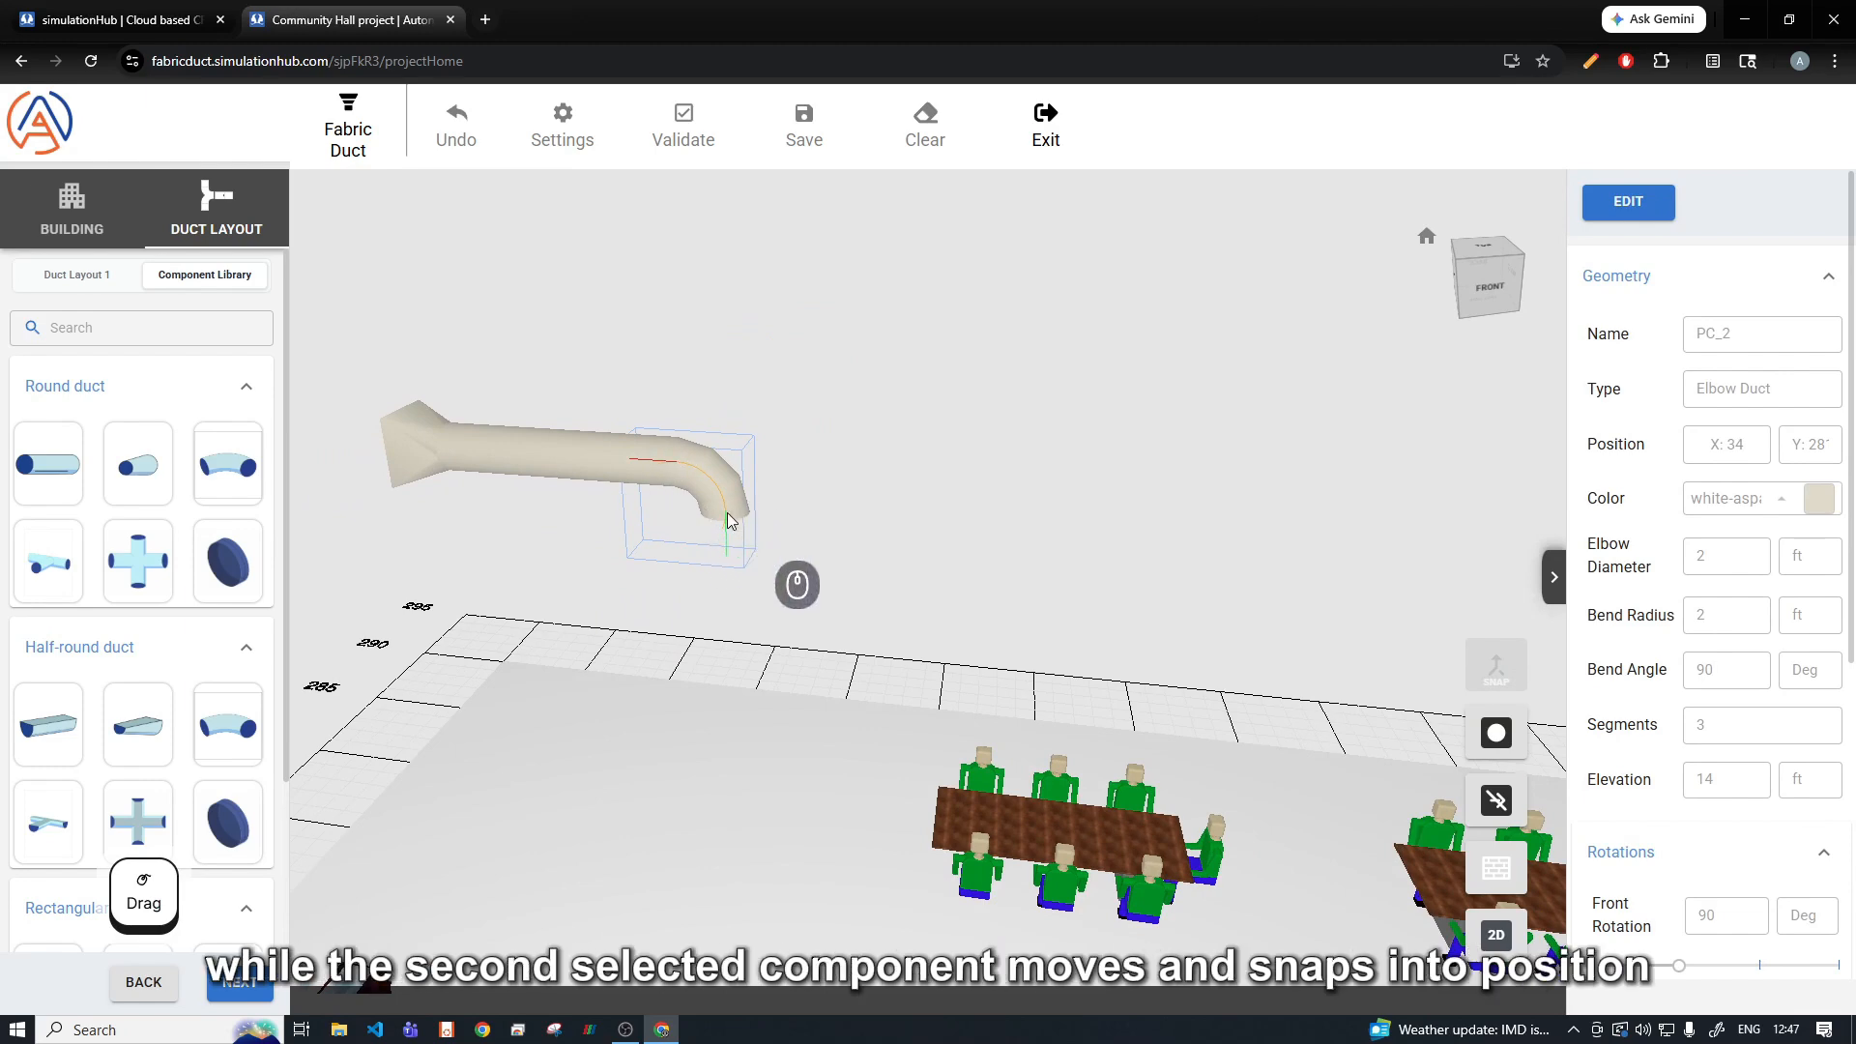
Step: Place a straight round duct in the open floor area of the plan and set its length to 2 ft
click(43, 468)
click(963, 768)
key(Escape)
click(1628, 201)
click(1727, 605)
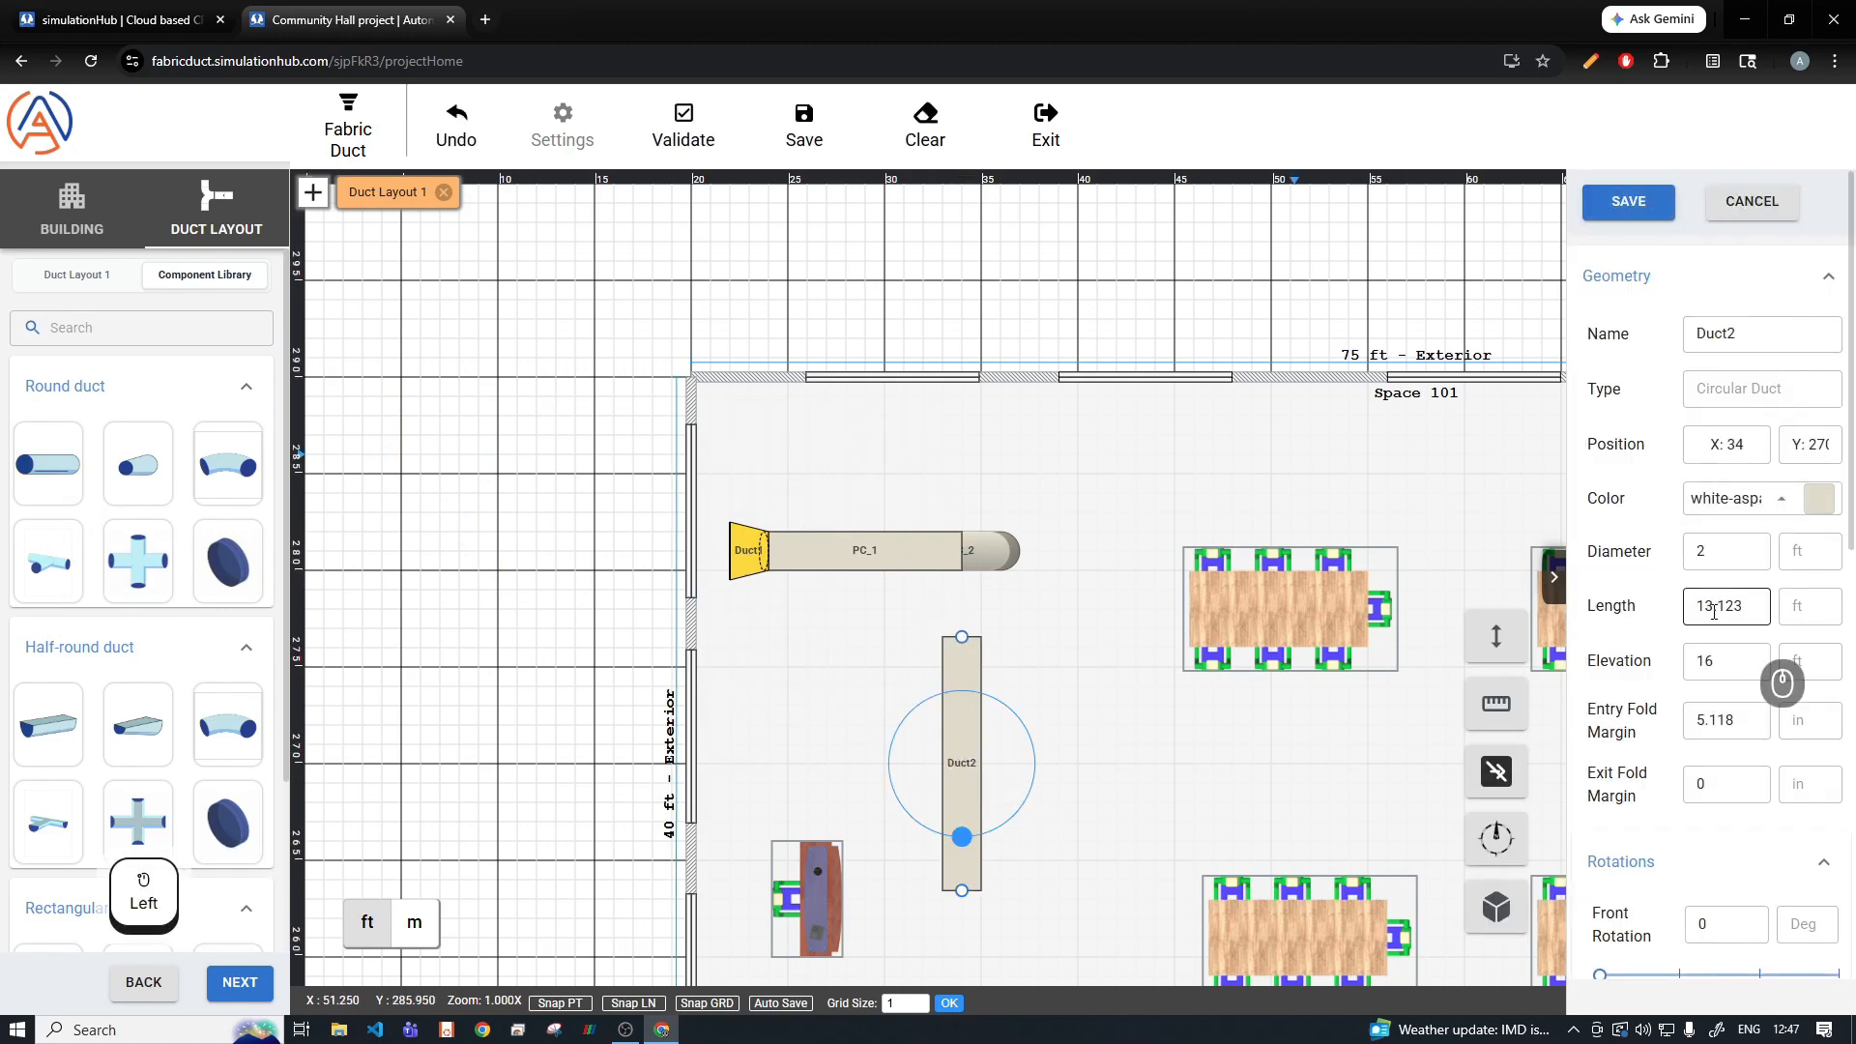
text(2)
scroll(1733, 544, down, 4)
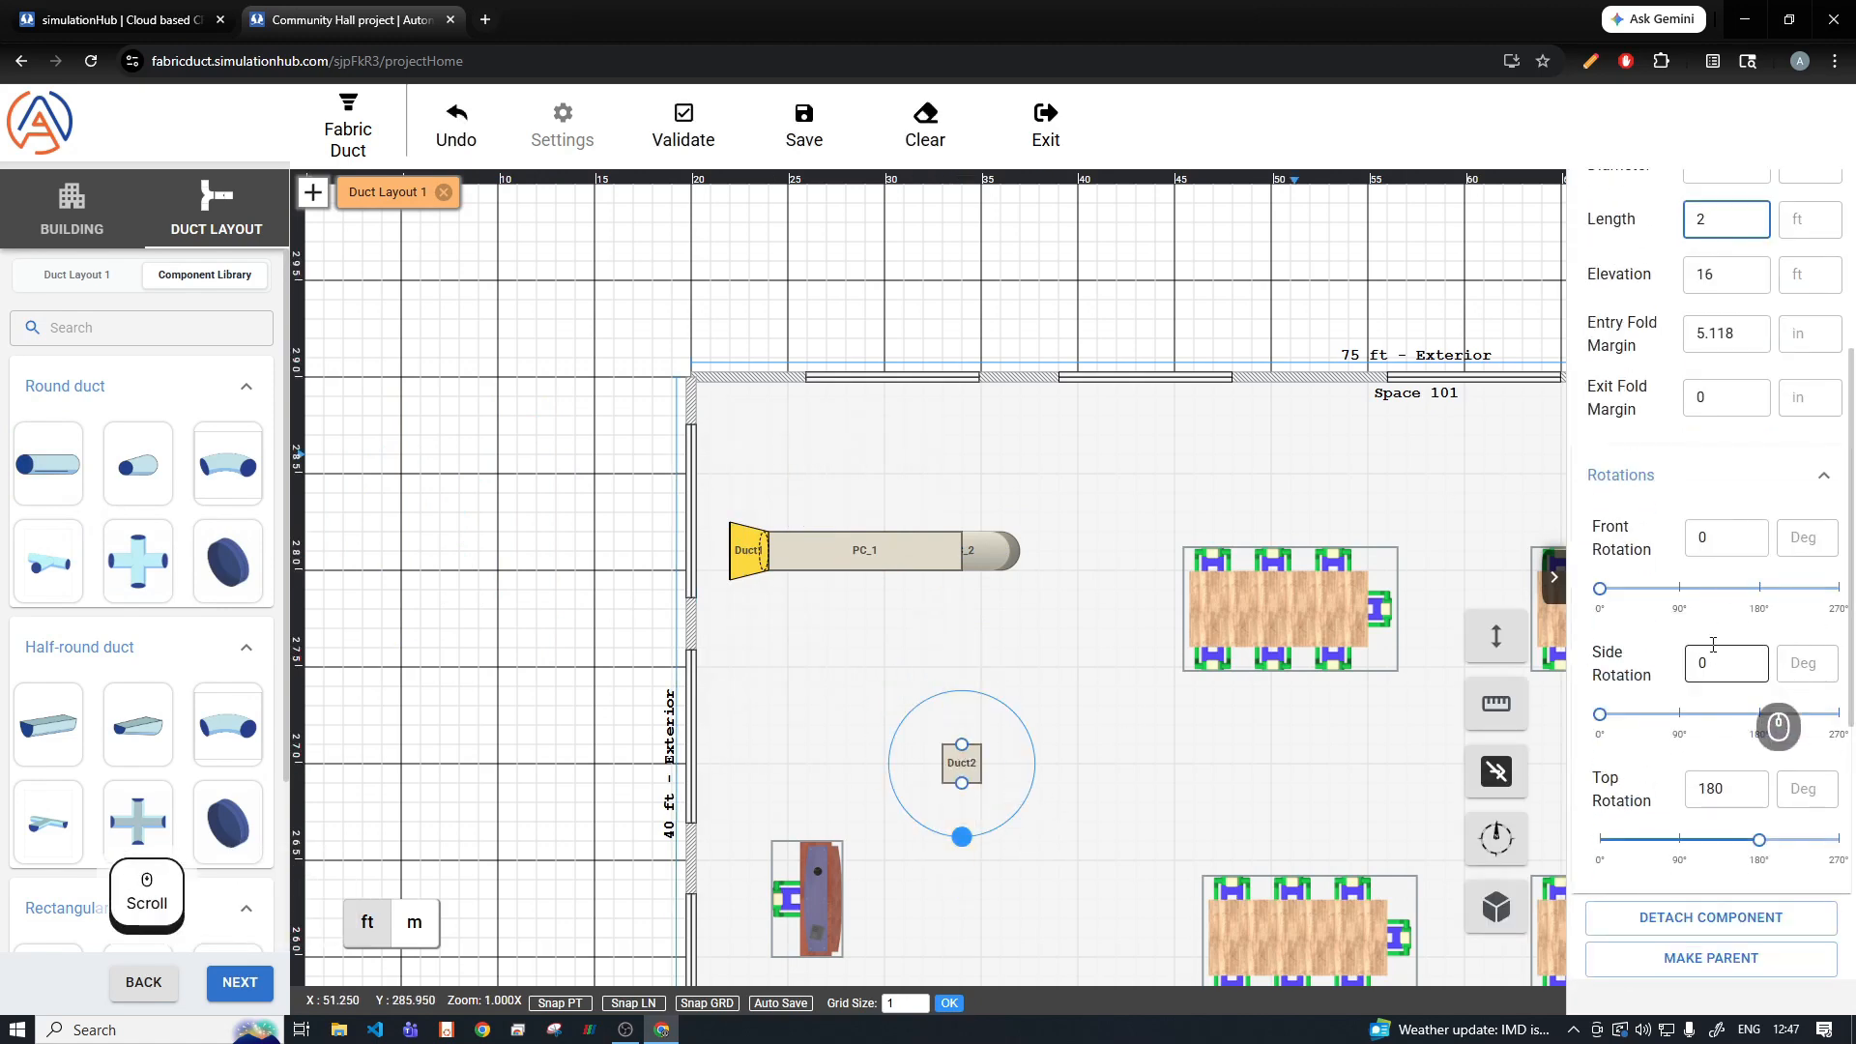
scroll(1712, 572, up, 4)
click(1628, 201)
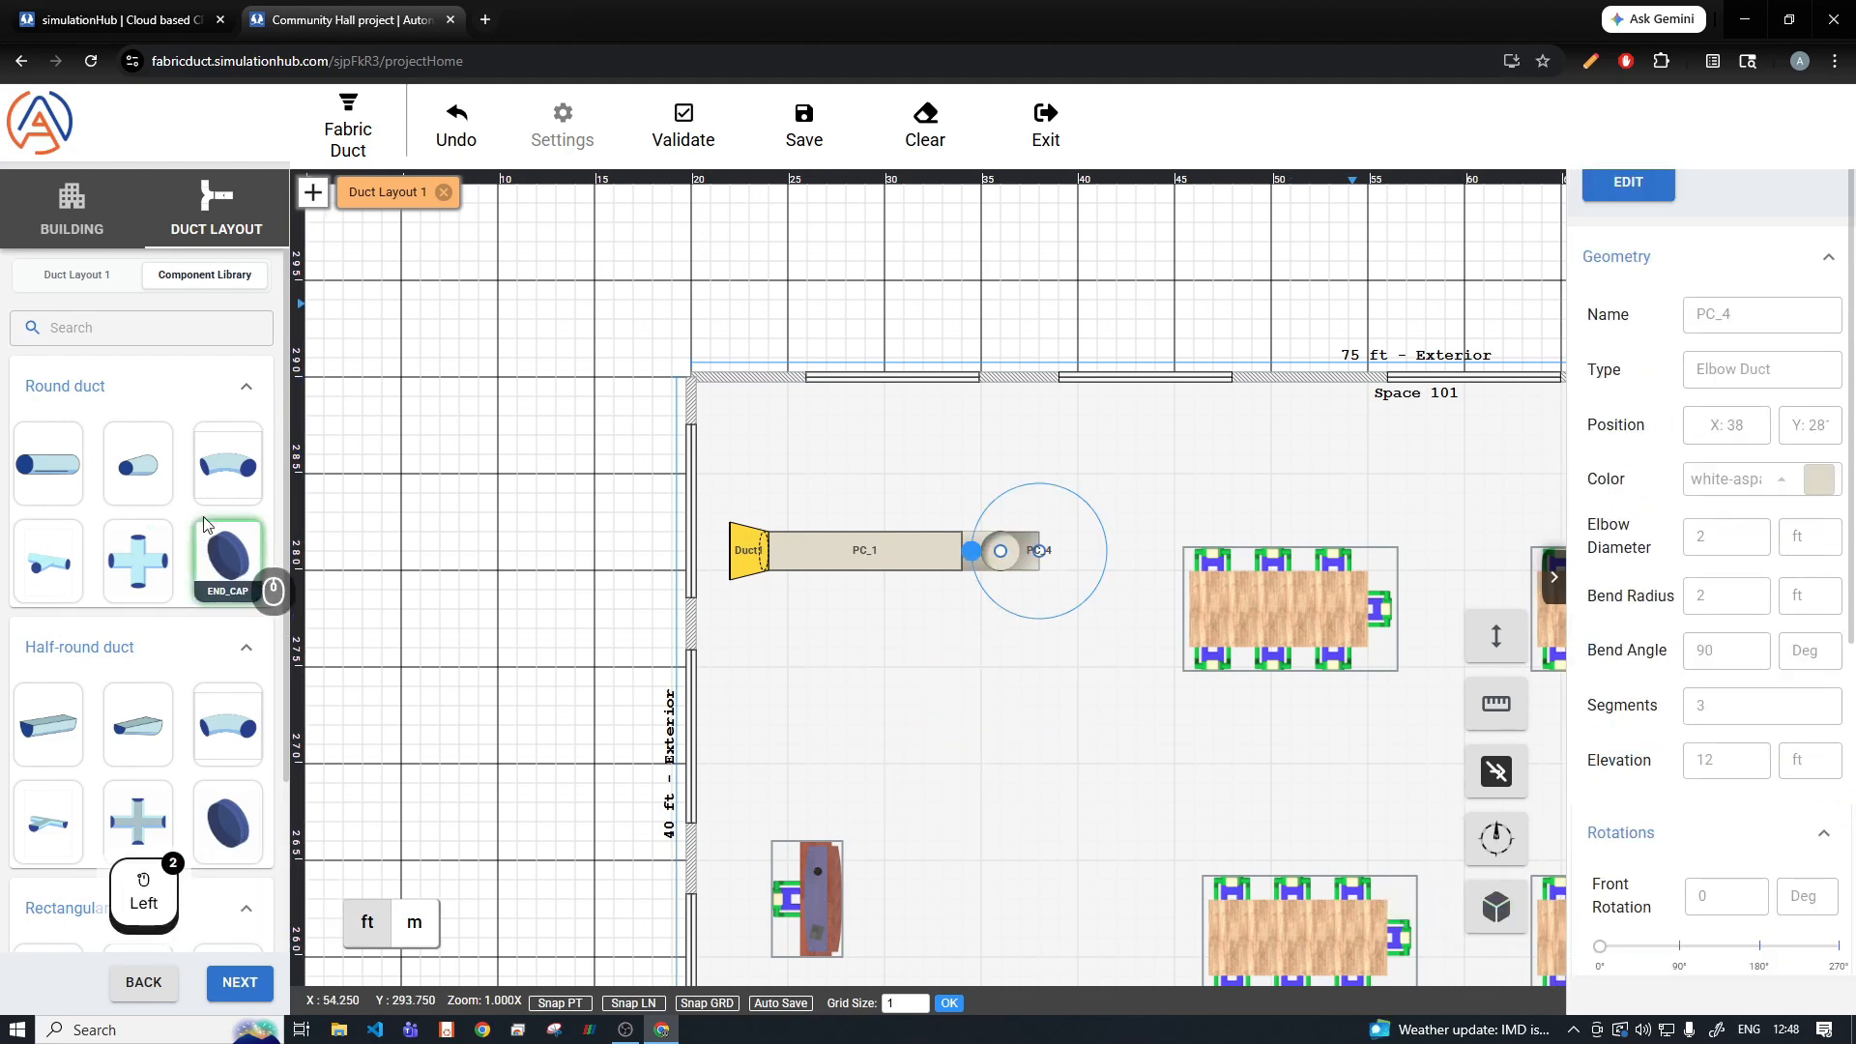
Step: Place a round elbow with 0° side rotation and 10 ft elevation, and join it to the open end of the run
click(1073, 688)
key(Escape)
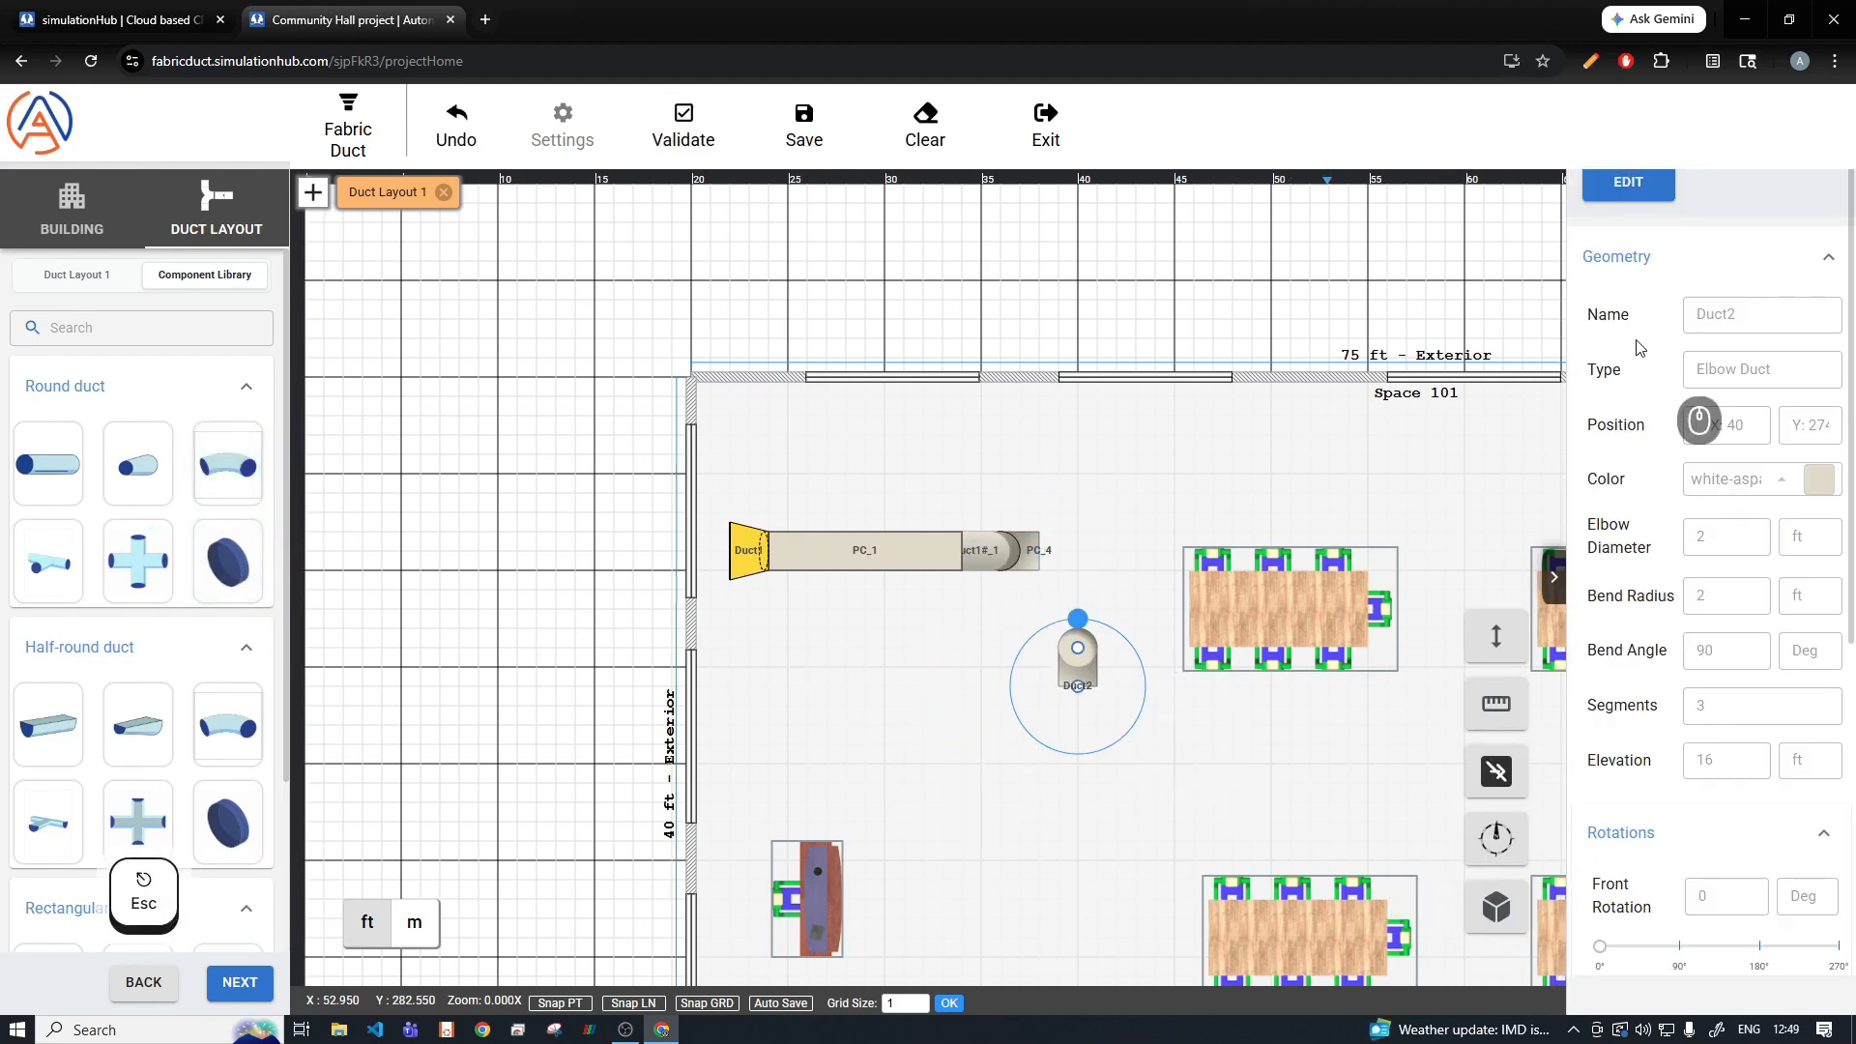
click(1628, 184)
scroll(1685, 833, down, 1)
scroll(1683, 833, down, 2)
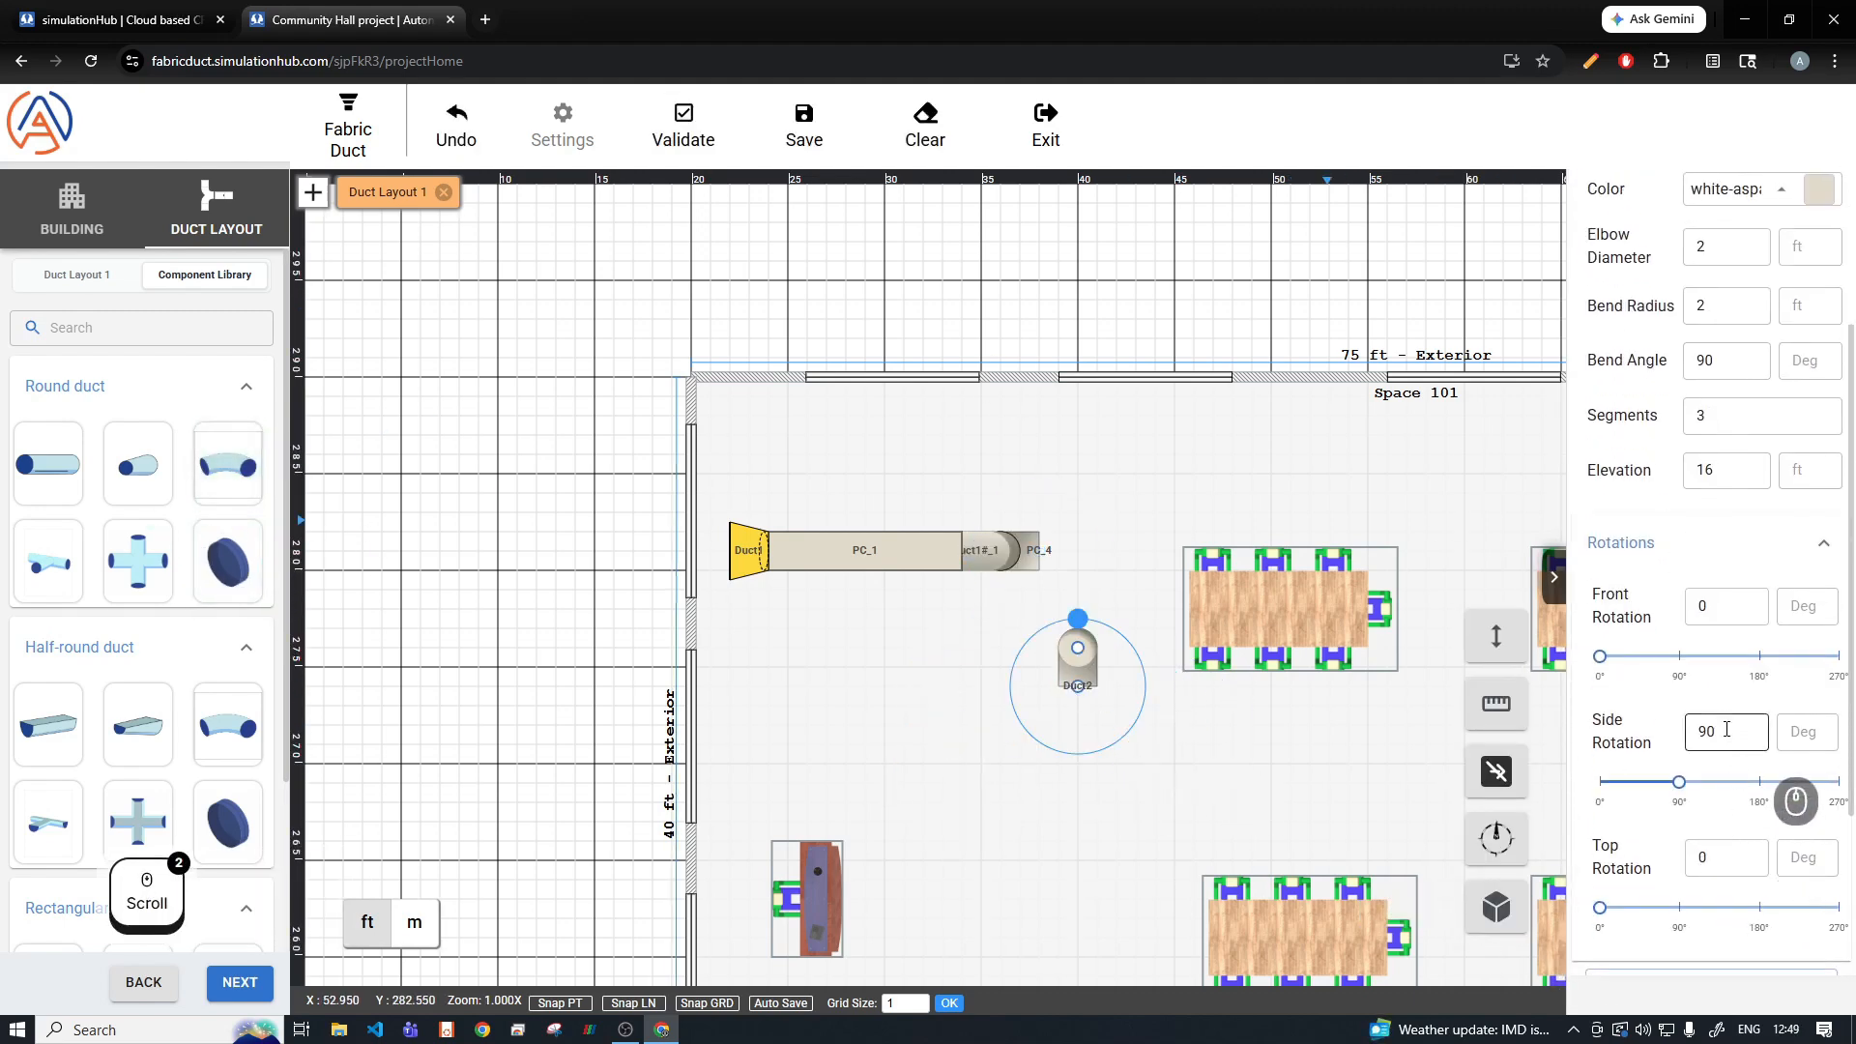
click(1633, 730)
scroll(1729, 416, up, 2)
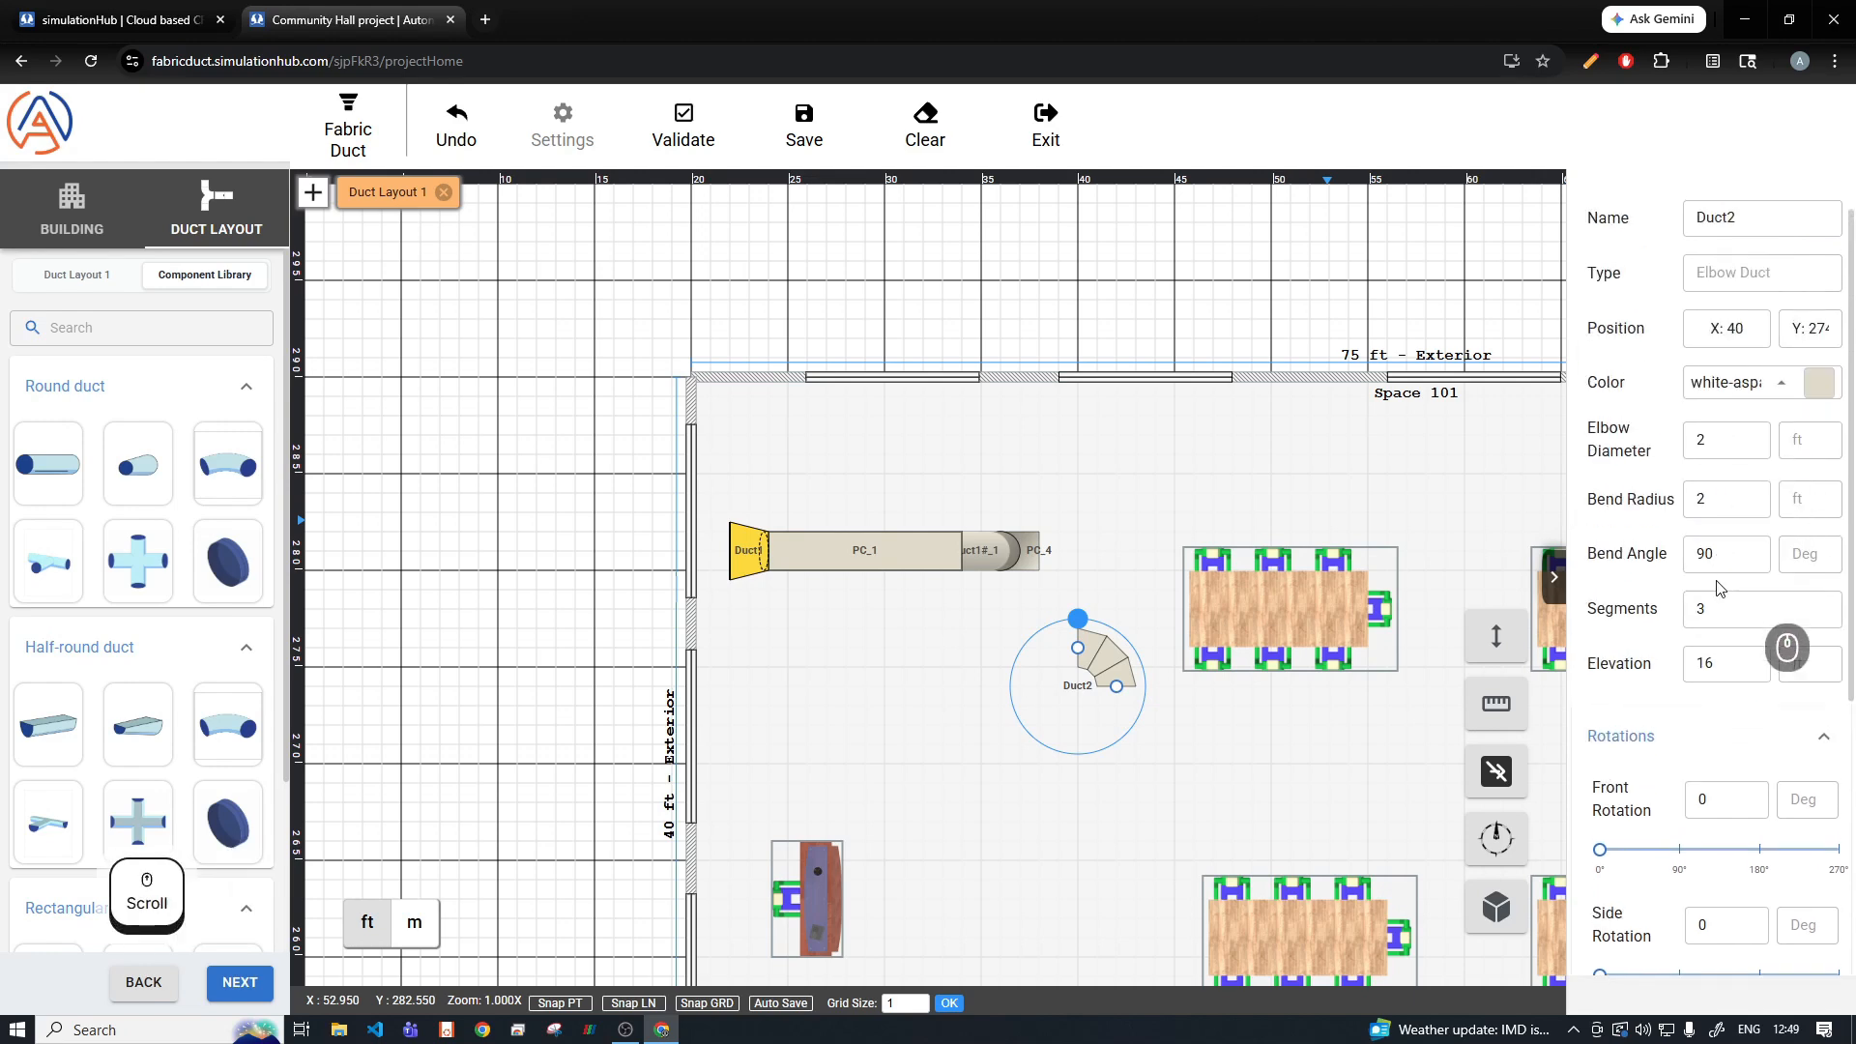
scroll(1650, 648, up, 1)
click(1628, 184)
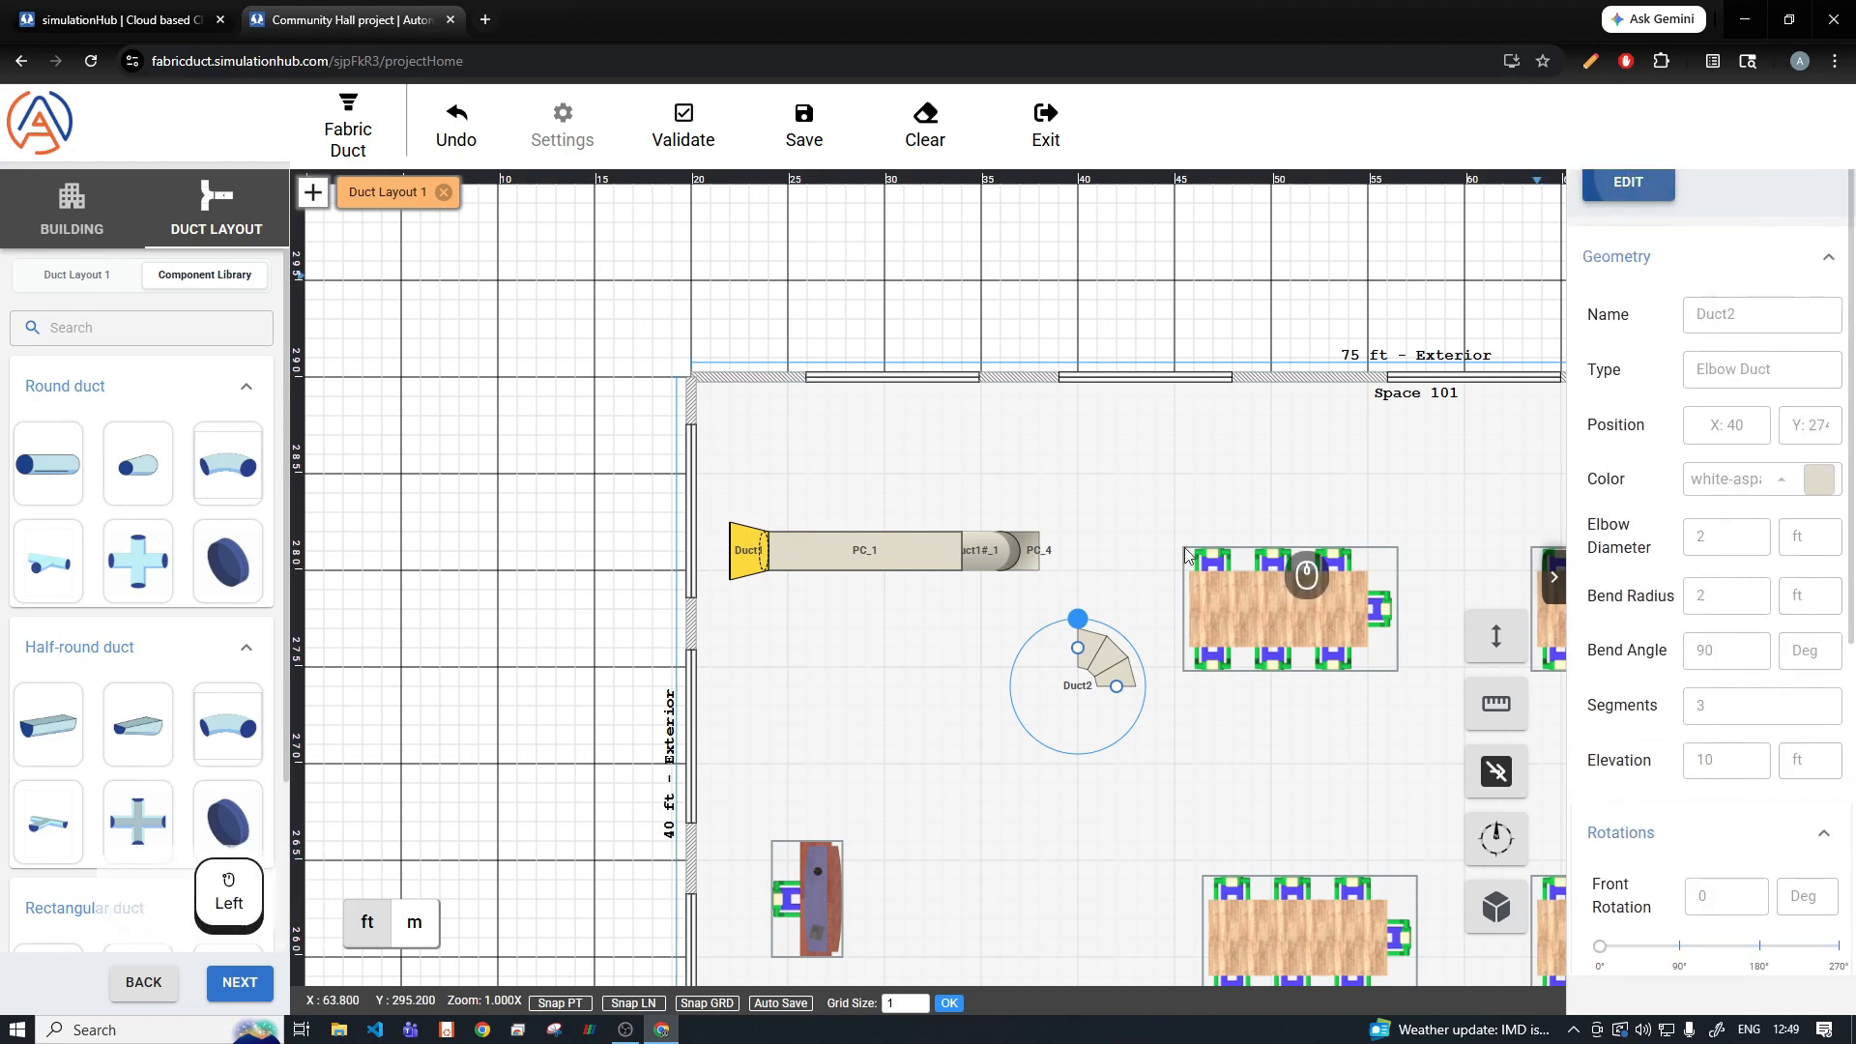
drag(1079, 688, 1043, 592)
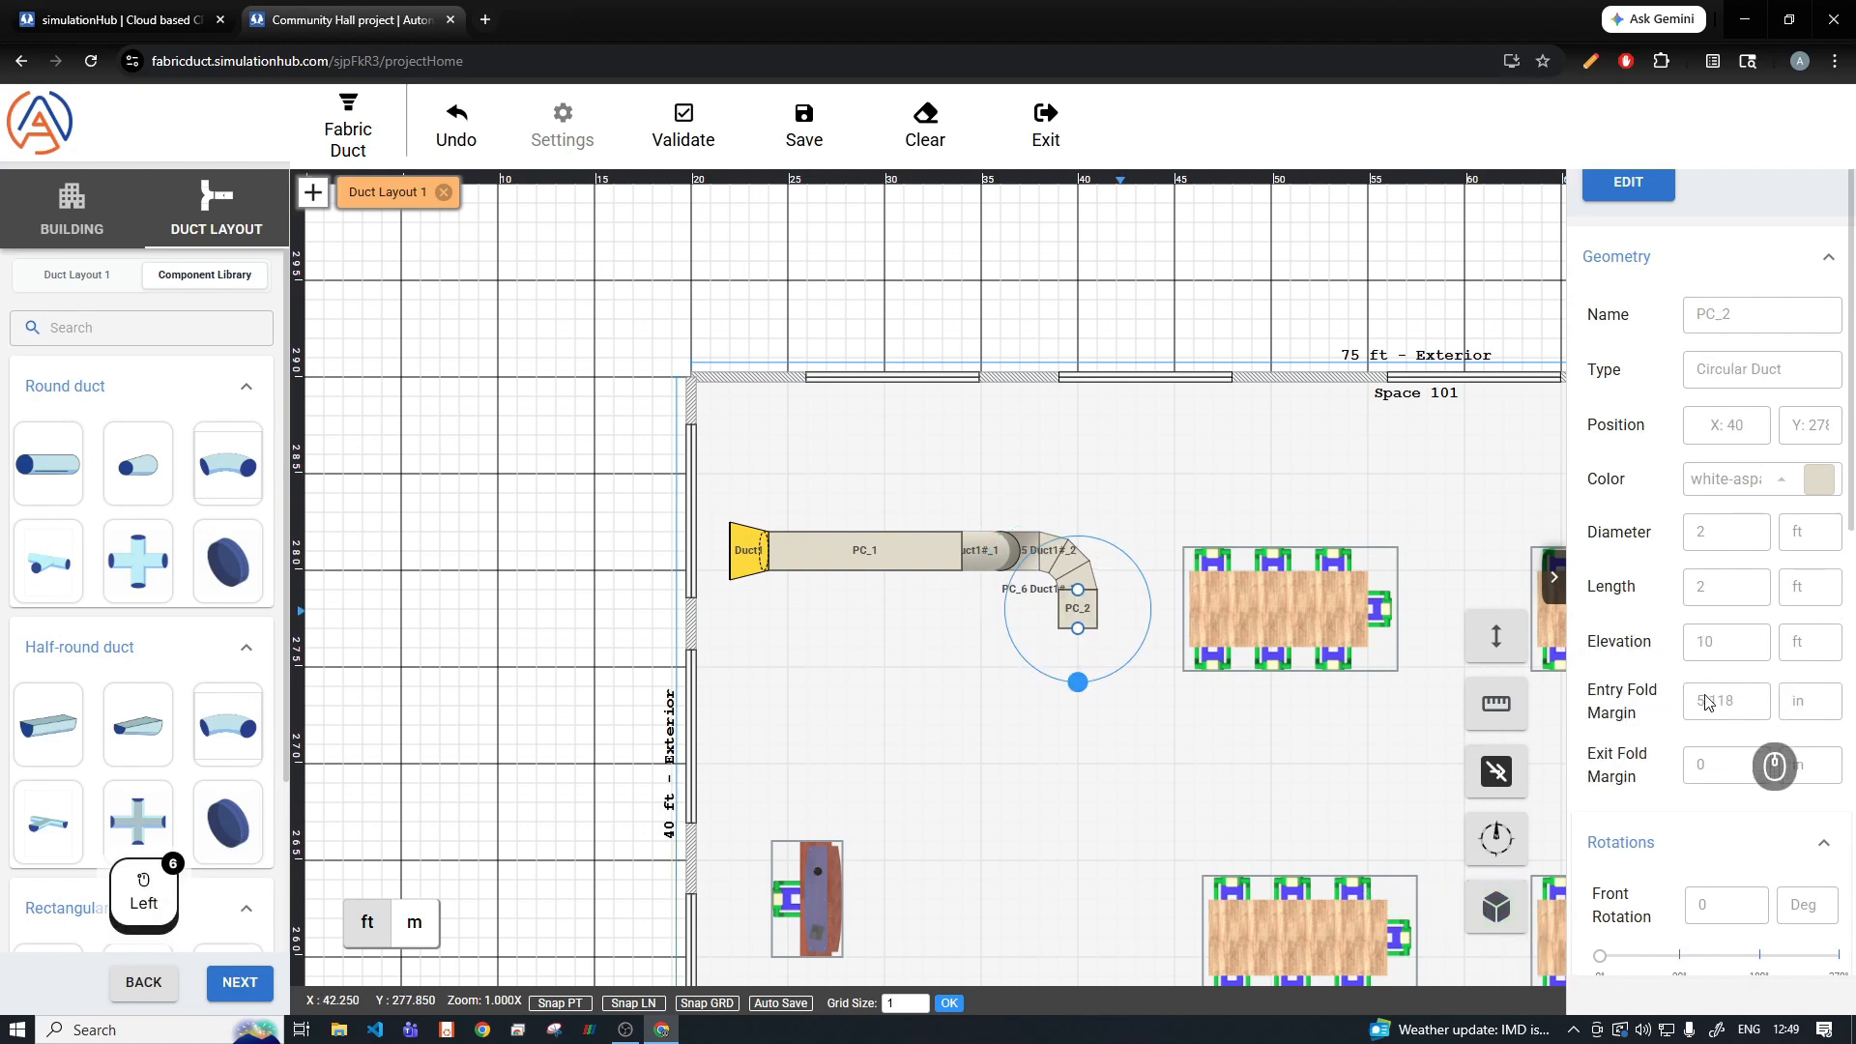
Step: Place another round elbow near the 2 ft duct's open end, rotate it a quarter turn, and adjust its elevation
click(228, 465)
click(1061, 725)
key(Escape)
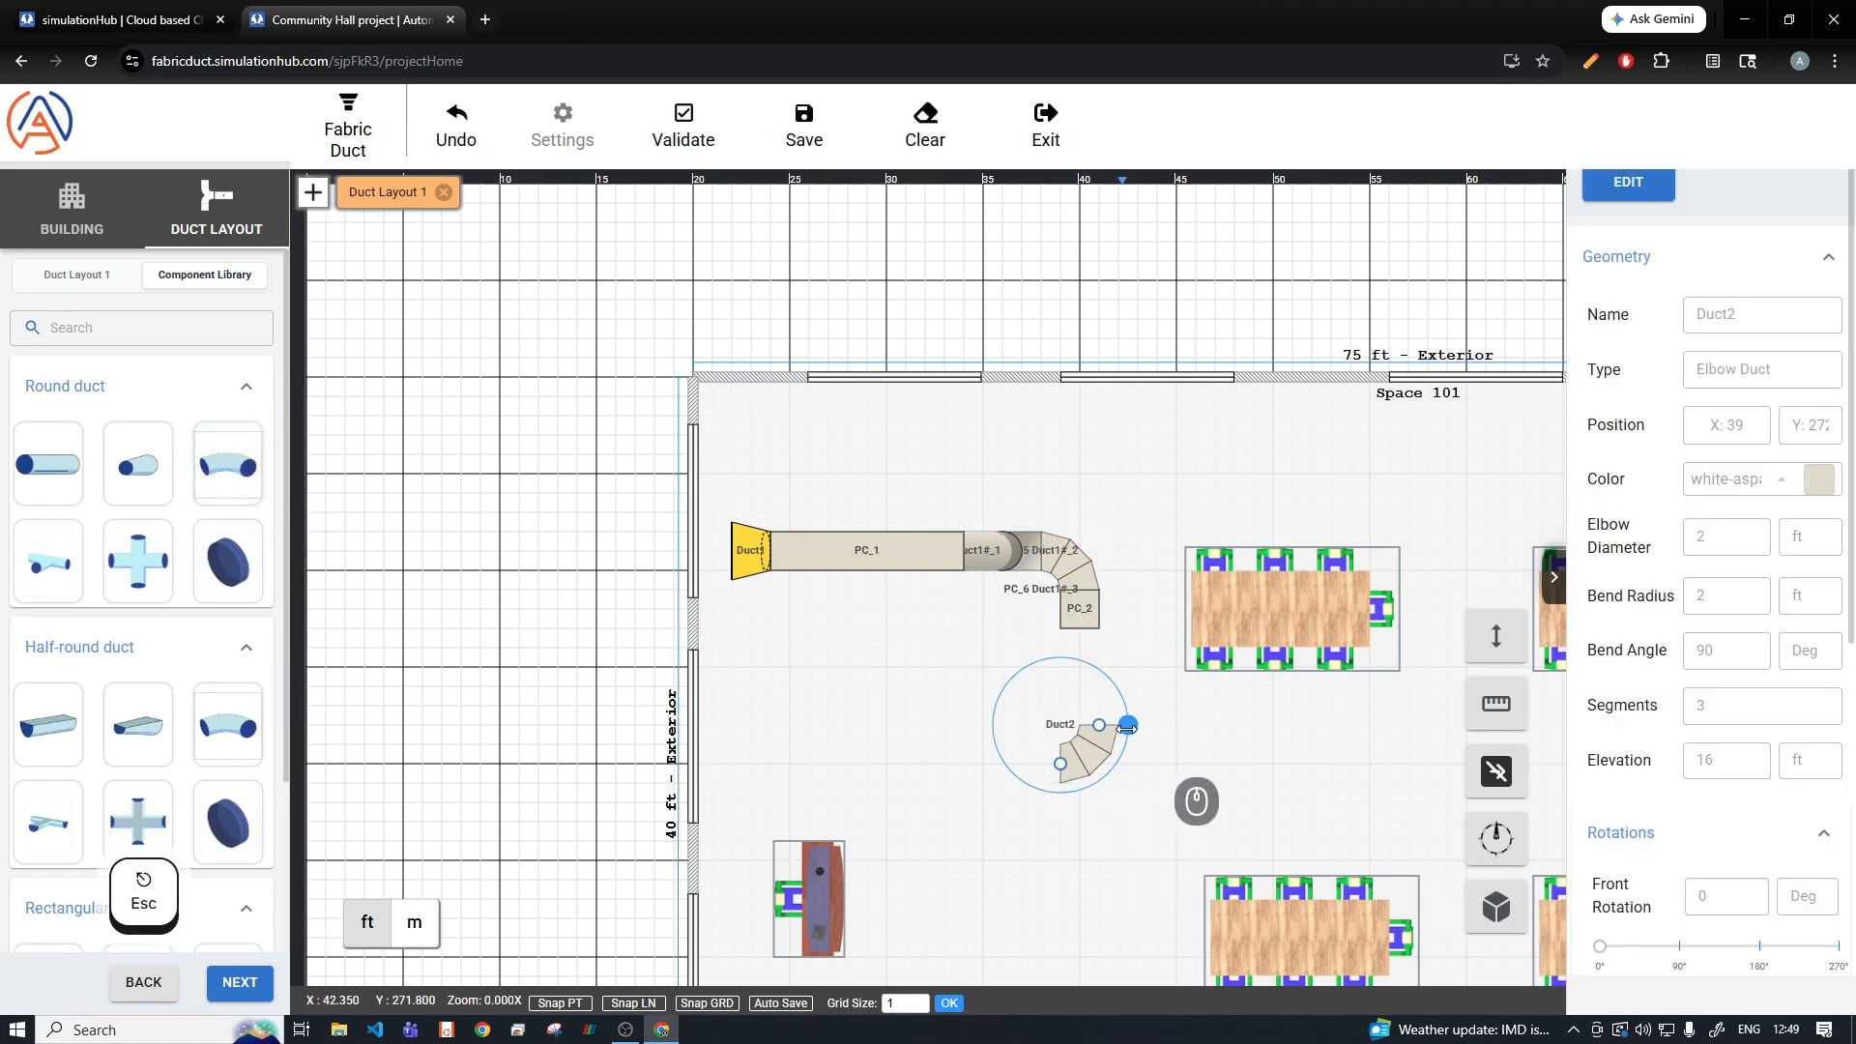
drag(1127, 728, 1060, 761)
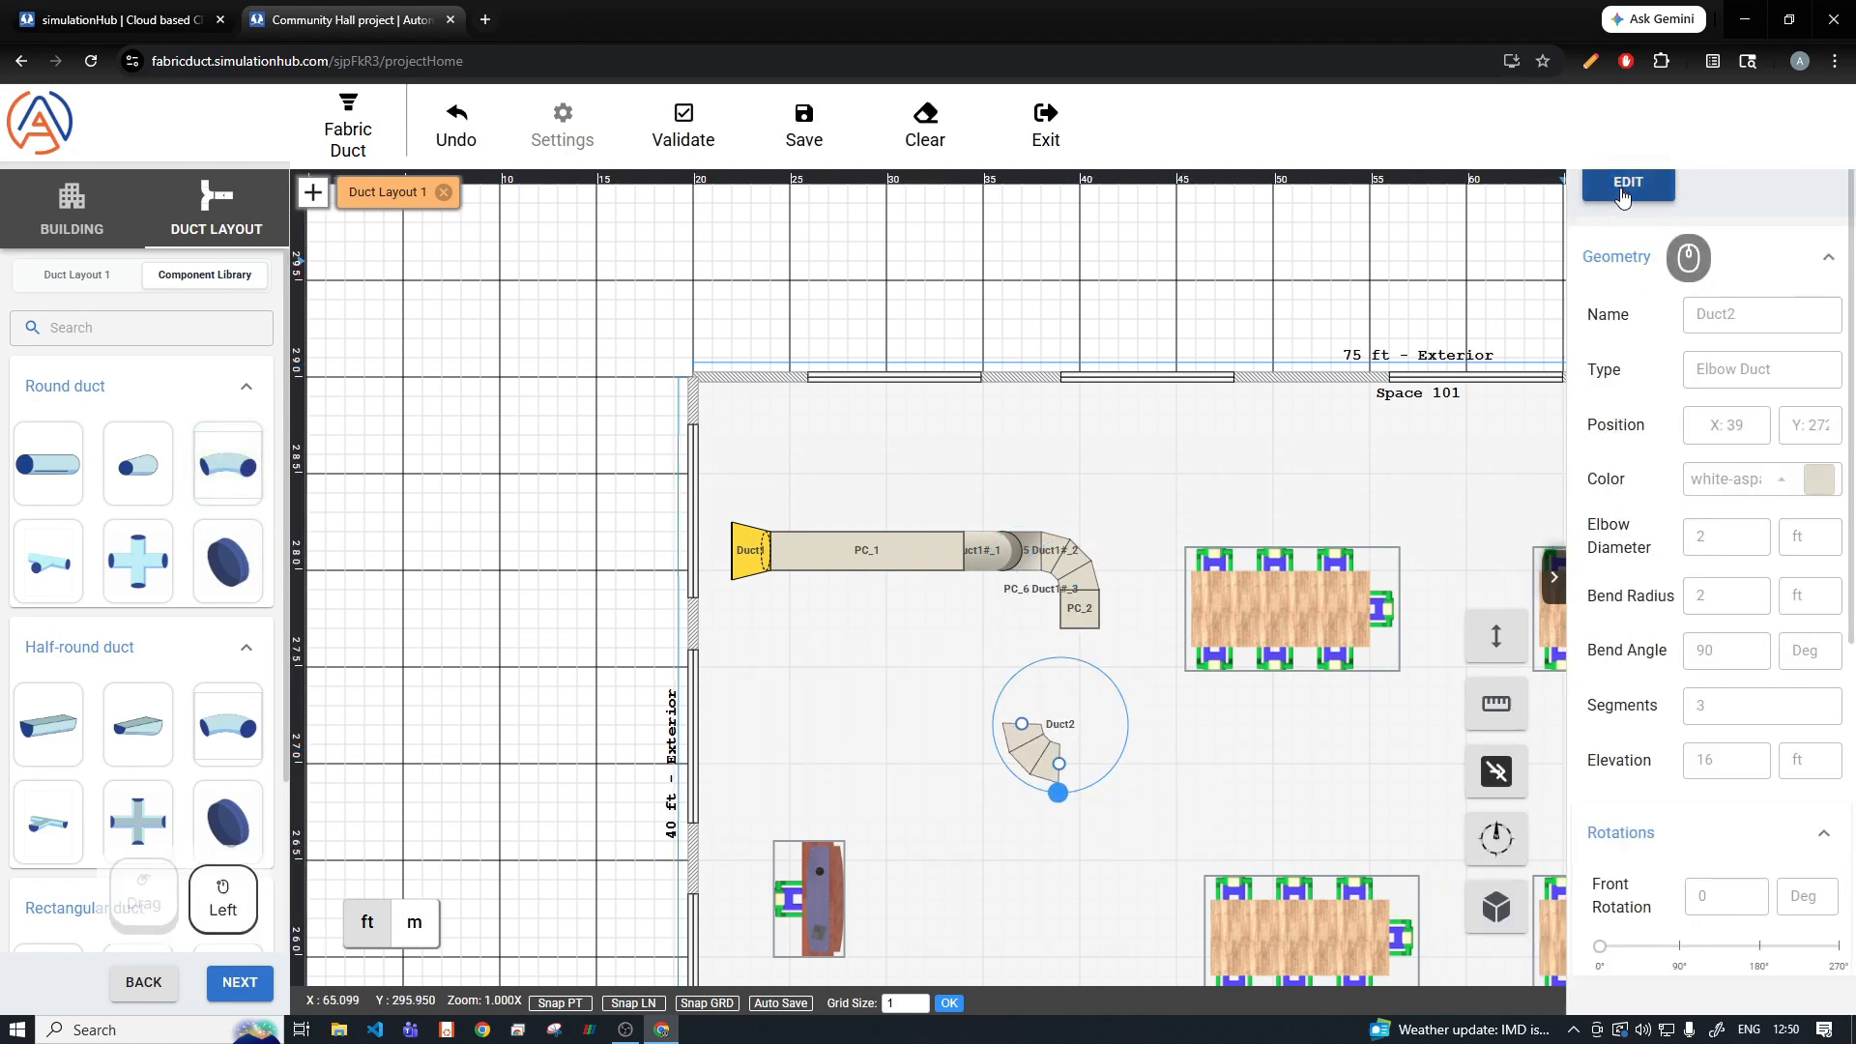
click(1728, 597)
click(1711, 760)
key(Return)
key(Escape)
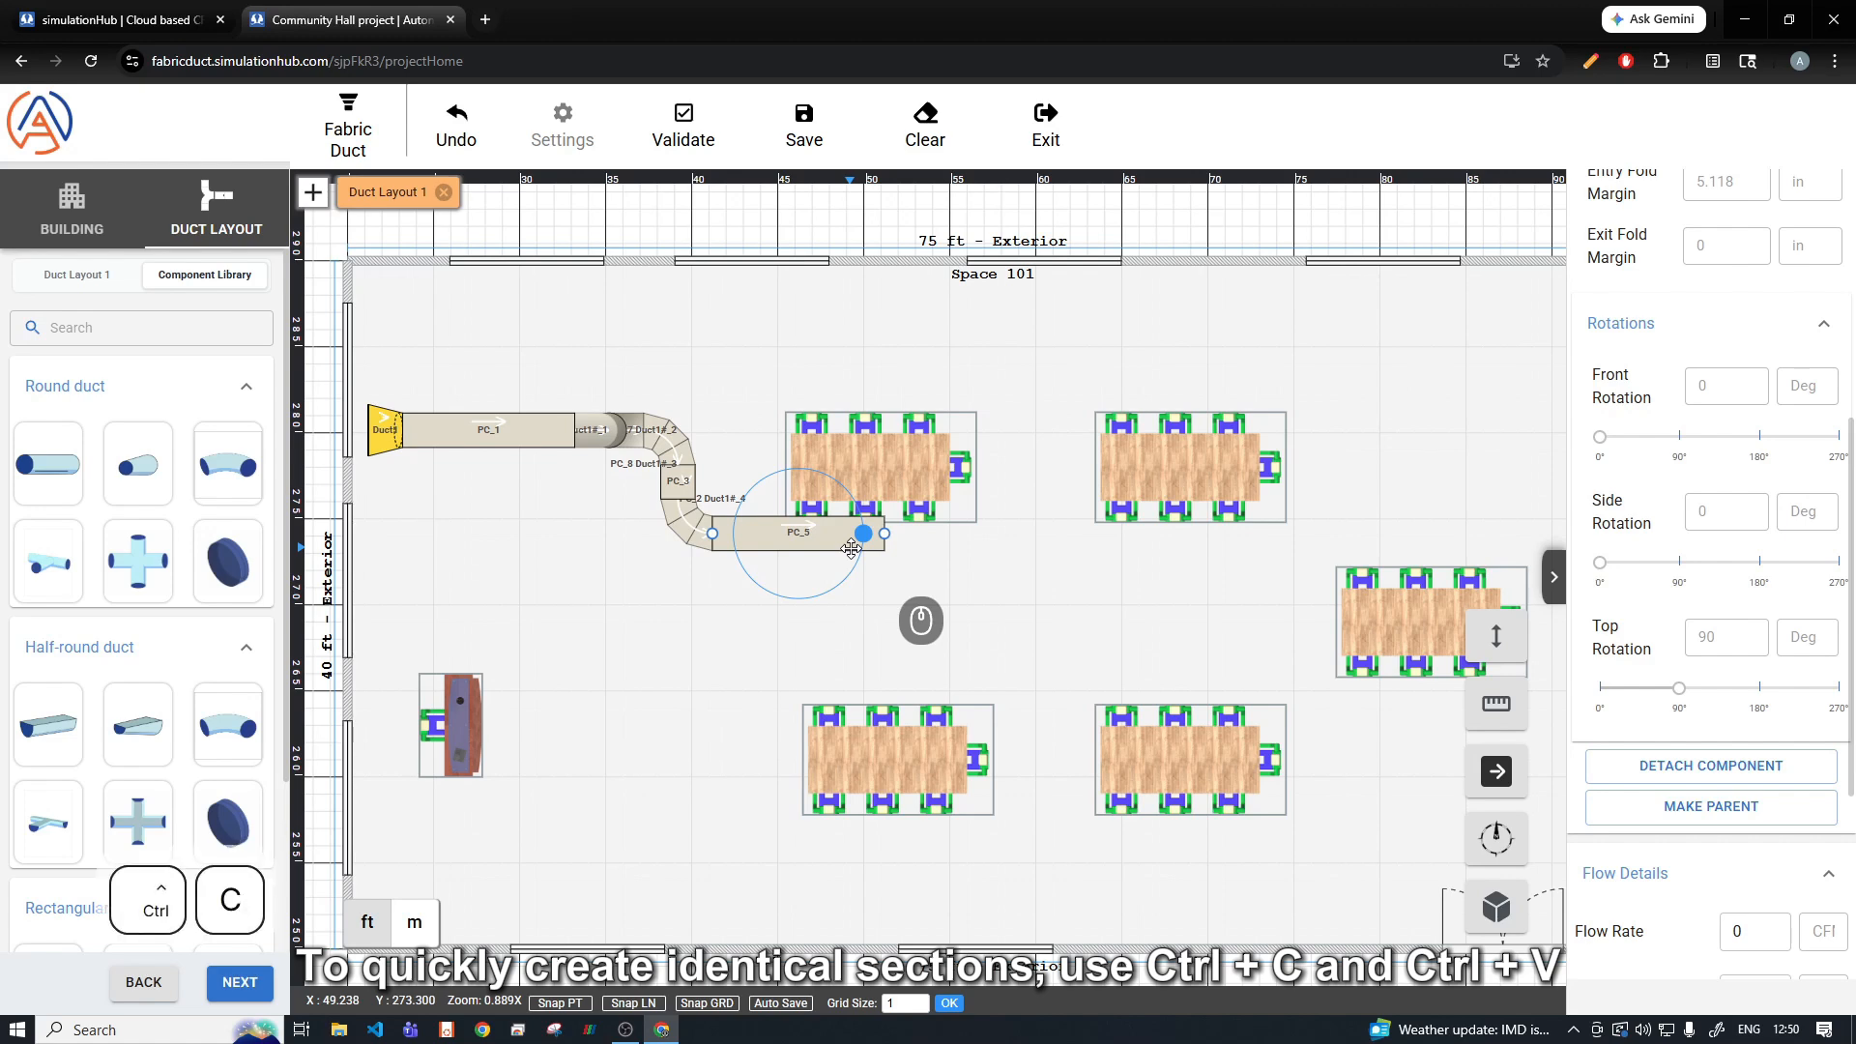
Step: Duplicate the 10 ft straight duct three times and join the copies end to end along the upper run
key(ctrl+v)
drag(924, 516, 1148, 537)
key(ctrl+v)
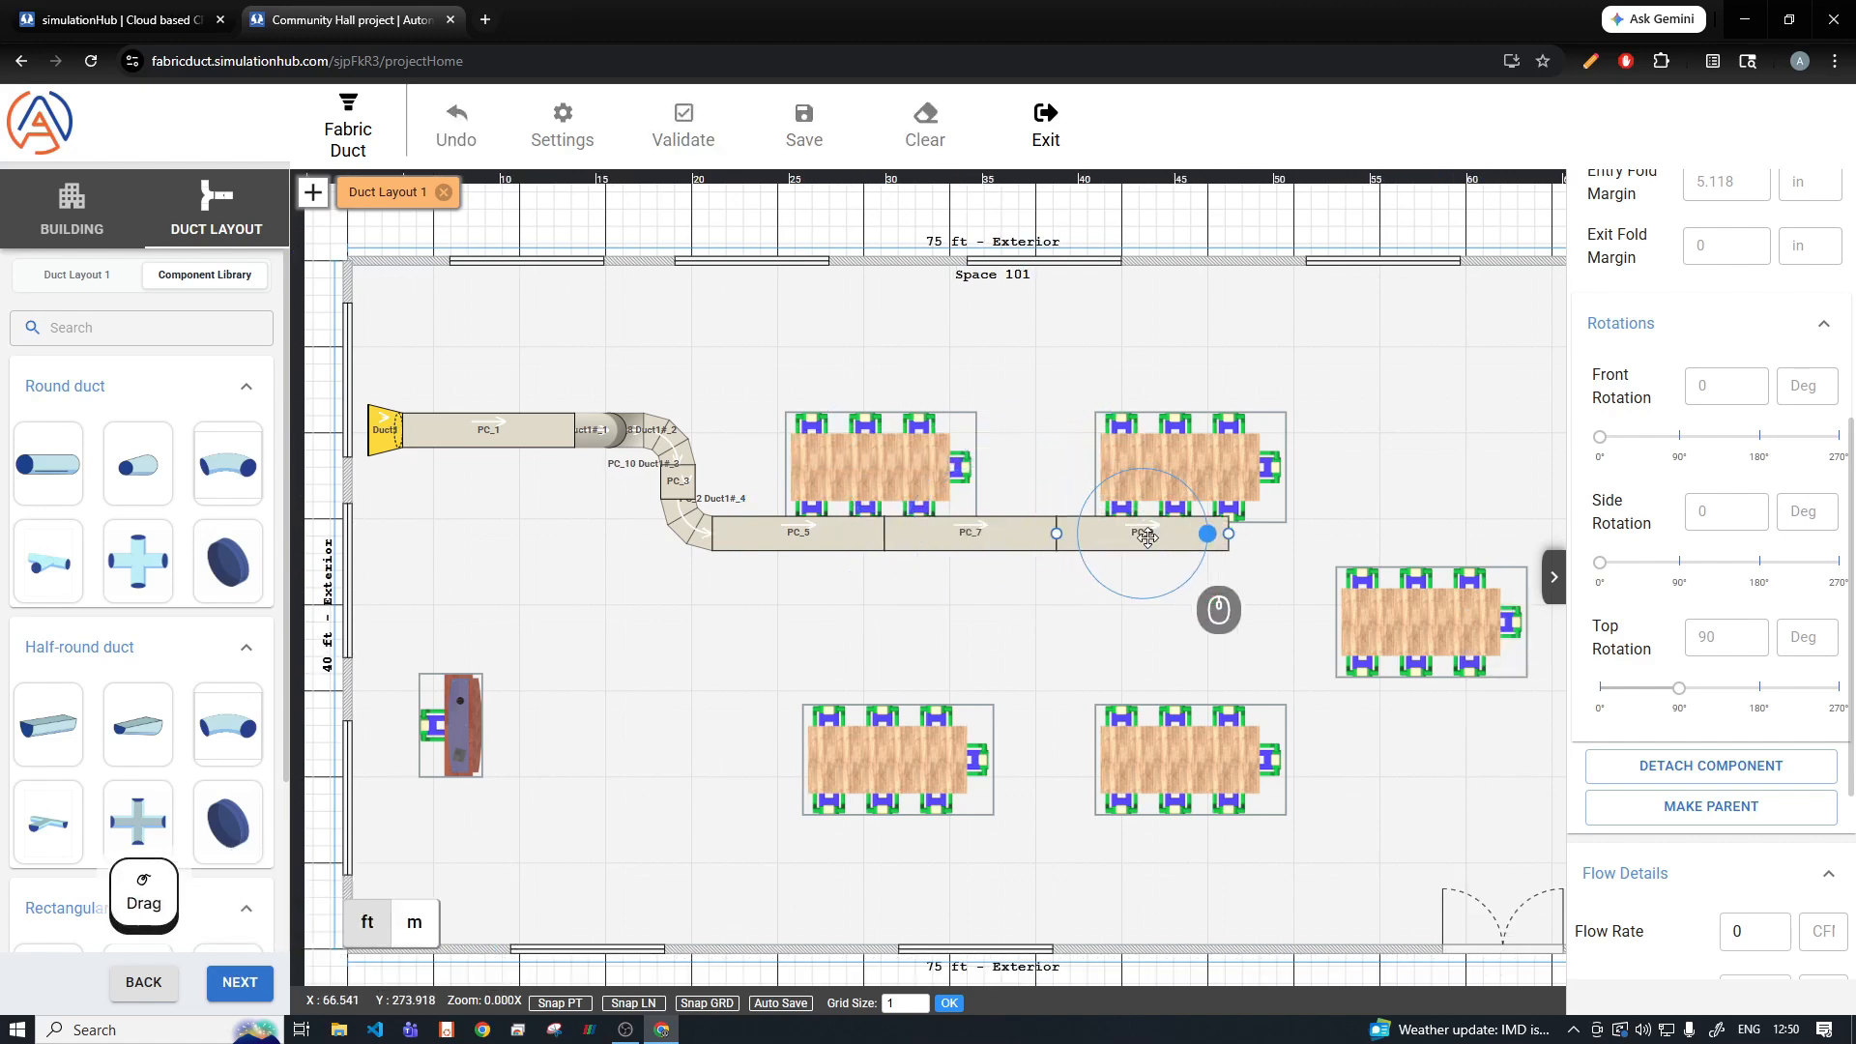
key(ctrl+c)
key(ctrl+v)
drag(1231, 452, 1305, 536)
Step: Set the length of the last straight duct in the upper run to 5 ft
scroll(1741, 377, up, 6)
click(1636, 205)
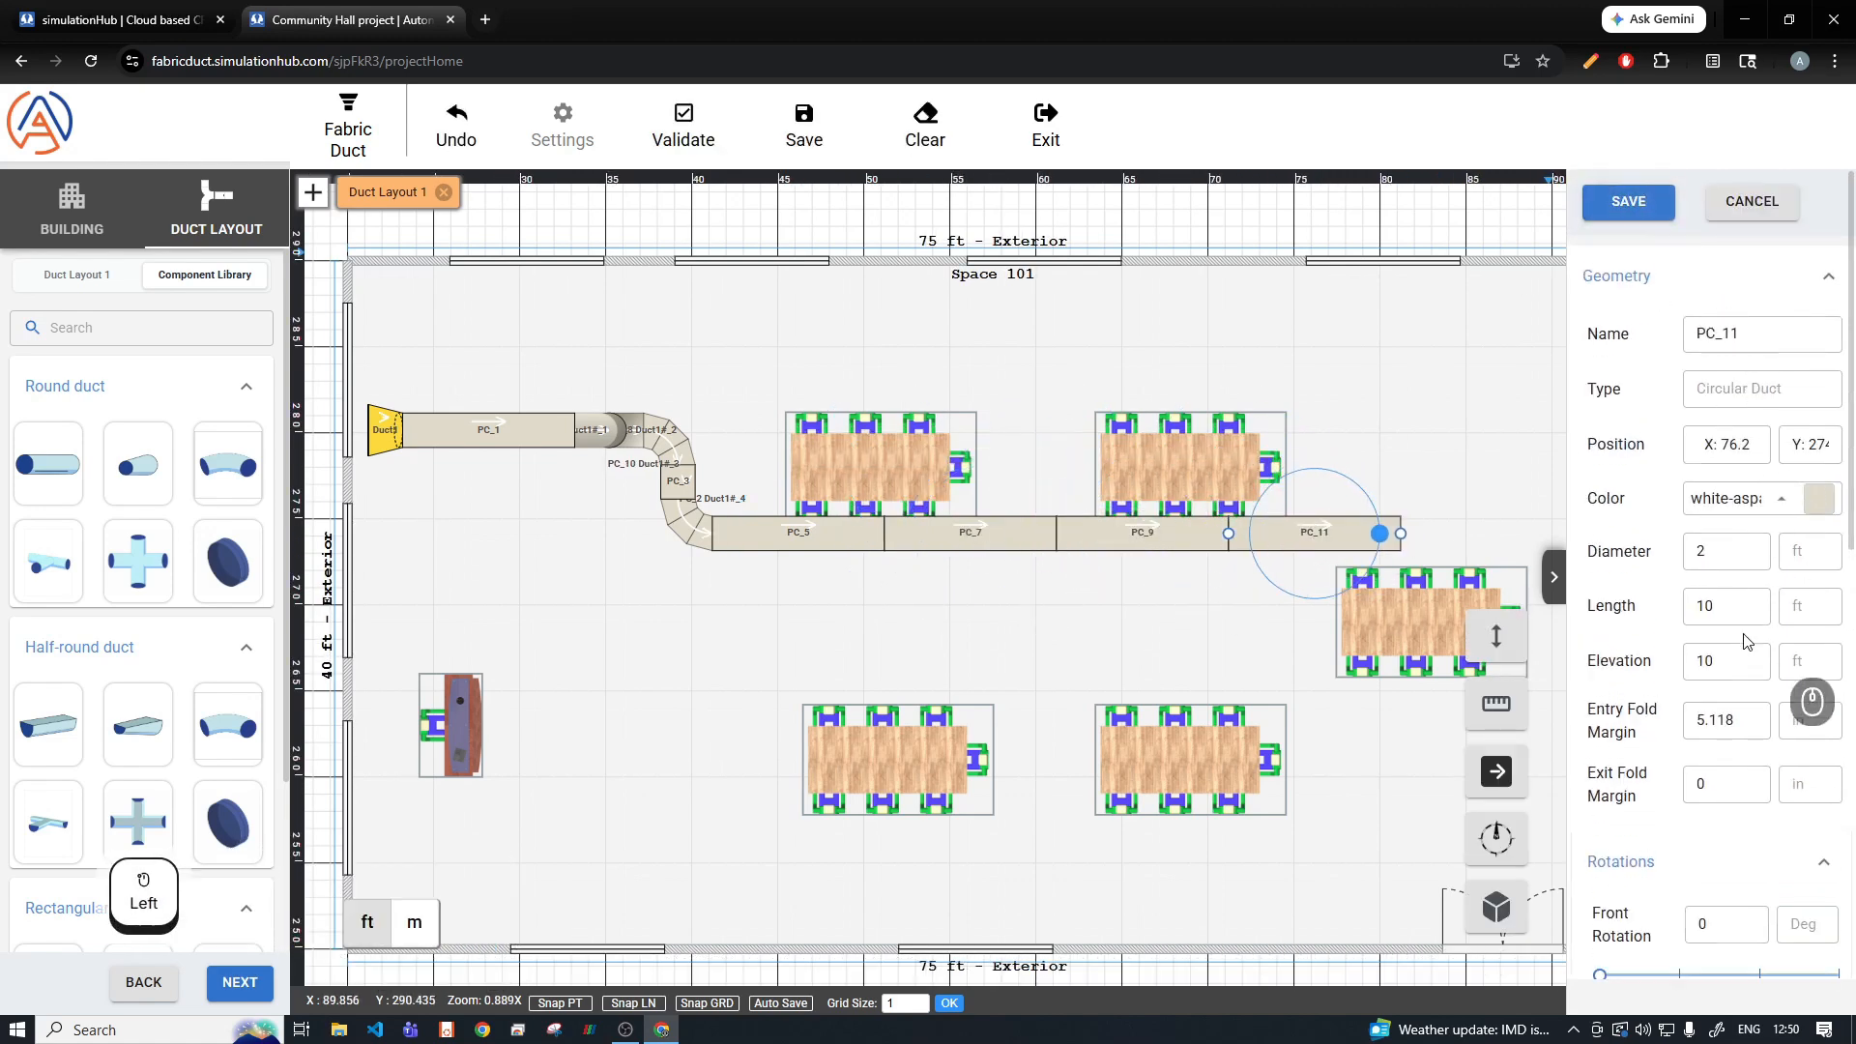
text(5)
Step: Place a round elbow at 10 ft elevation and attach it to the 5 ft duct's open end, turning the run downward in plan
click(228, 466)
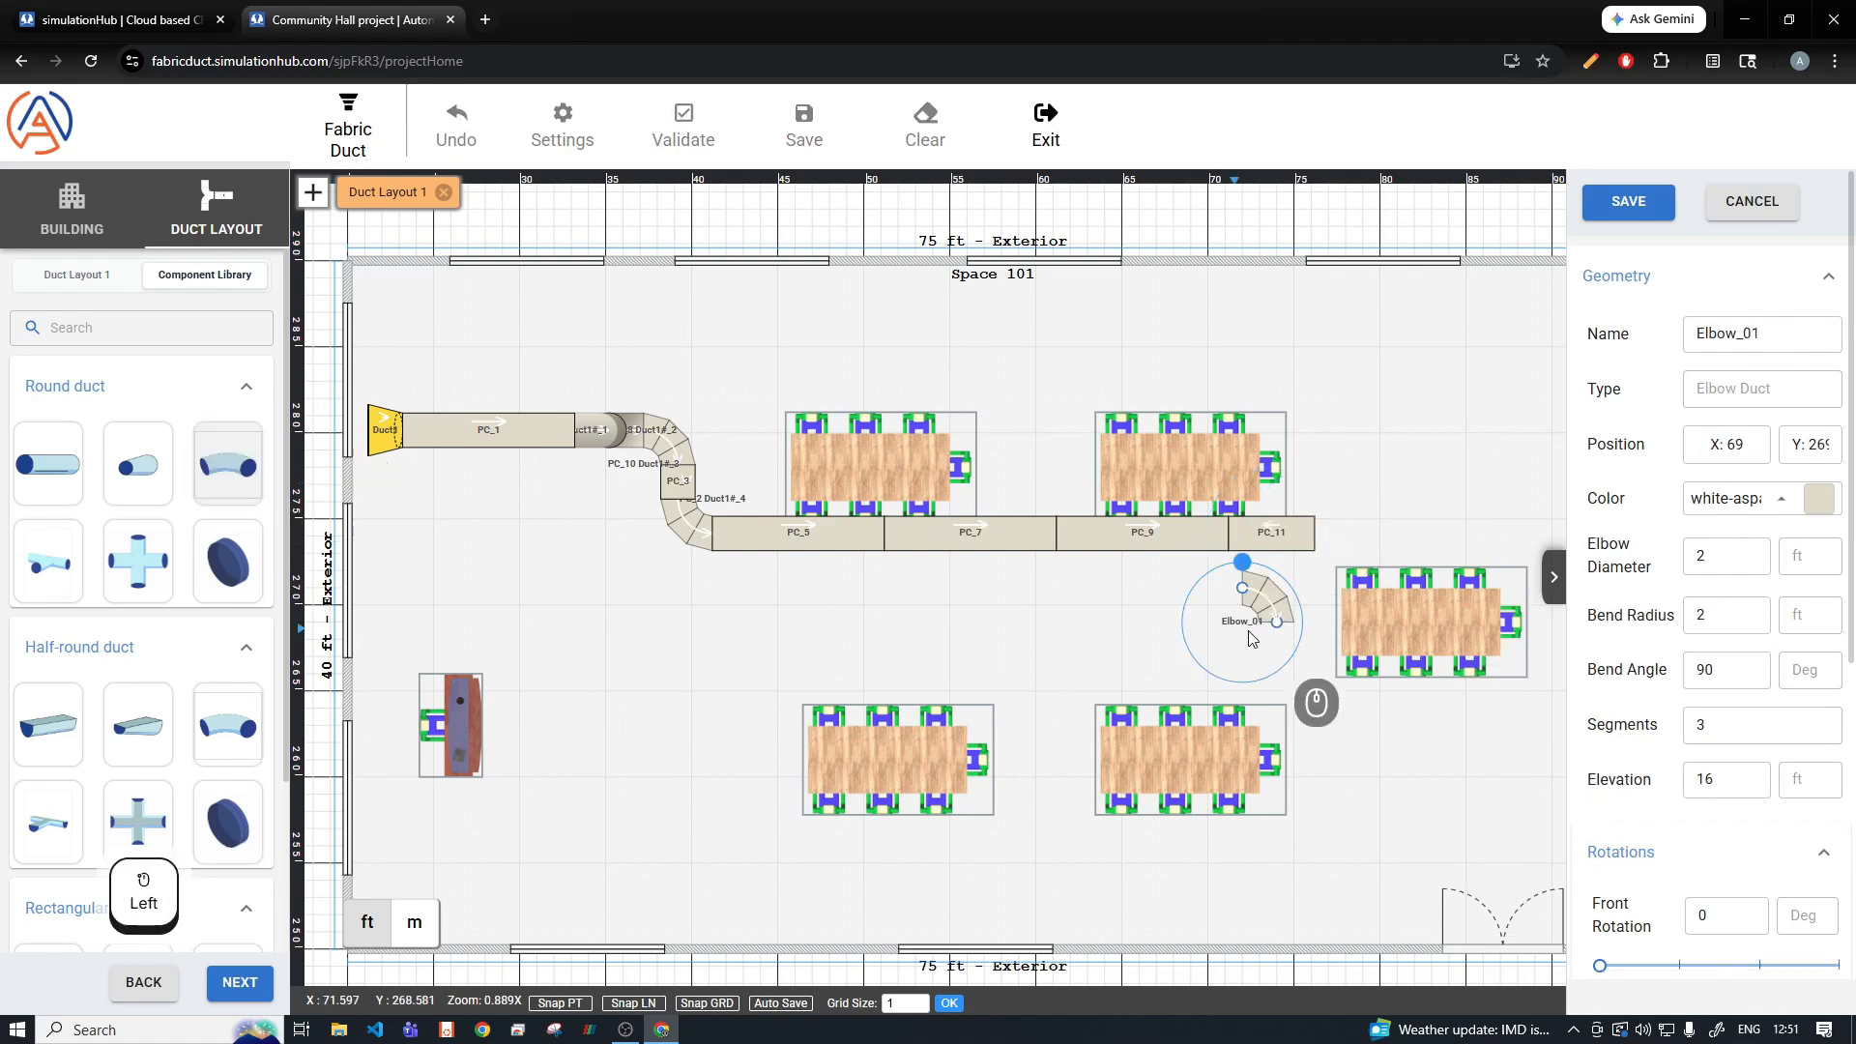
click(1348, 602)
click(1630, 203)
drag(1350, 599, 1182, 586)
click(1267, 530)
scroll(1679, 822, down, 5)
scroll(1680, 861, down, 3)
click(1751, 823)
Step: Copy the 5 ft straight duct and attach the copy below the new elbow at the far end of the upper run
click(1133, 551)
click(1137, 544)
key(ctrl+c)
key(ctrl+v)
drag(1283, 457, 1220, 631)
Step: Copy the far-end elbow and attach the copy to the lower end of the vertical 5 ft duct
click(1196, 555)
key(ctrl+c)
key(ctrl+v)
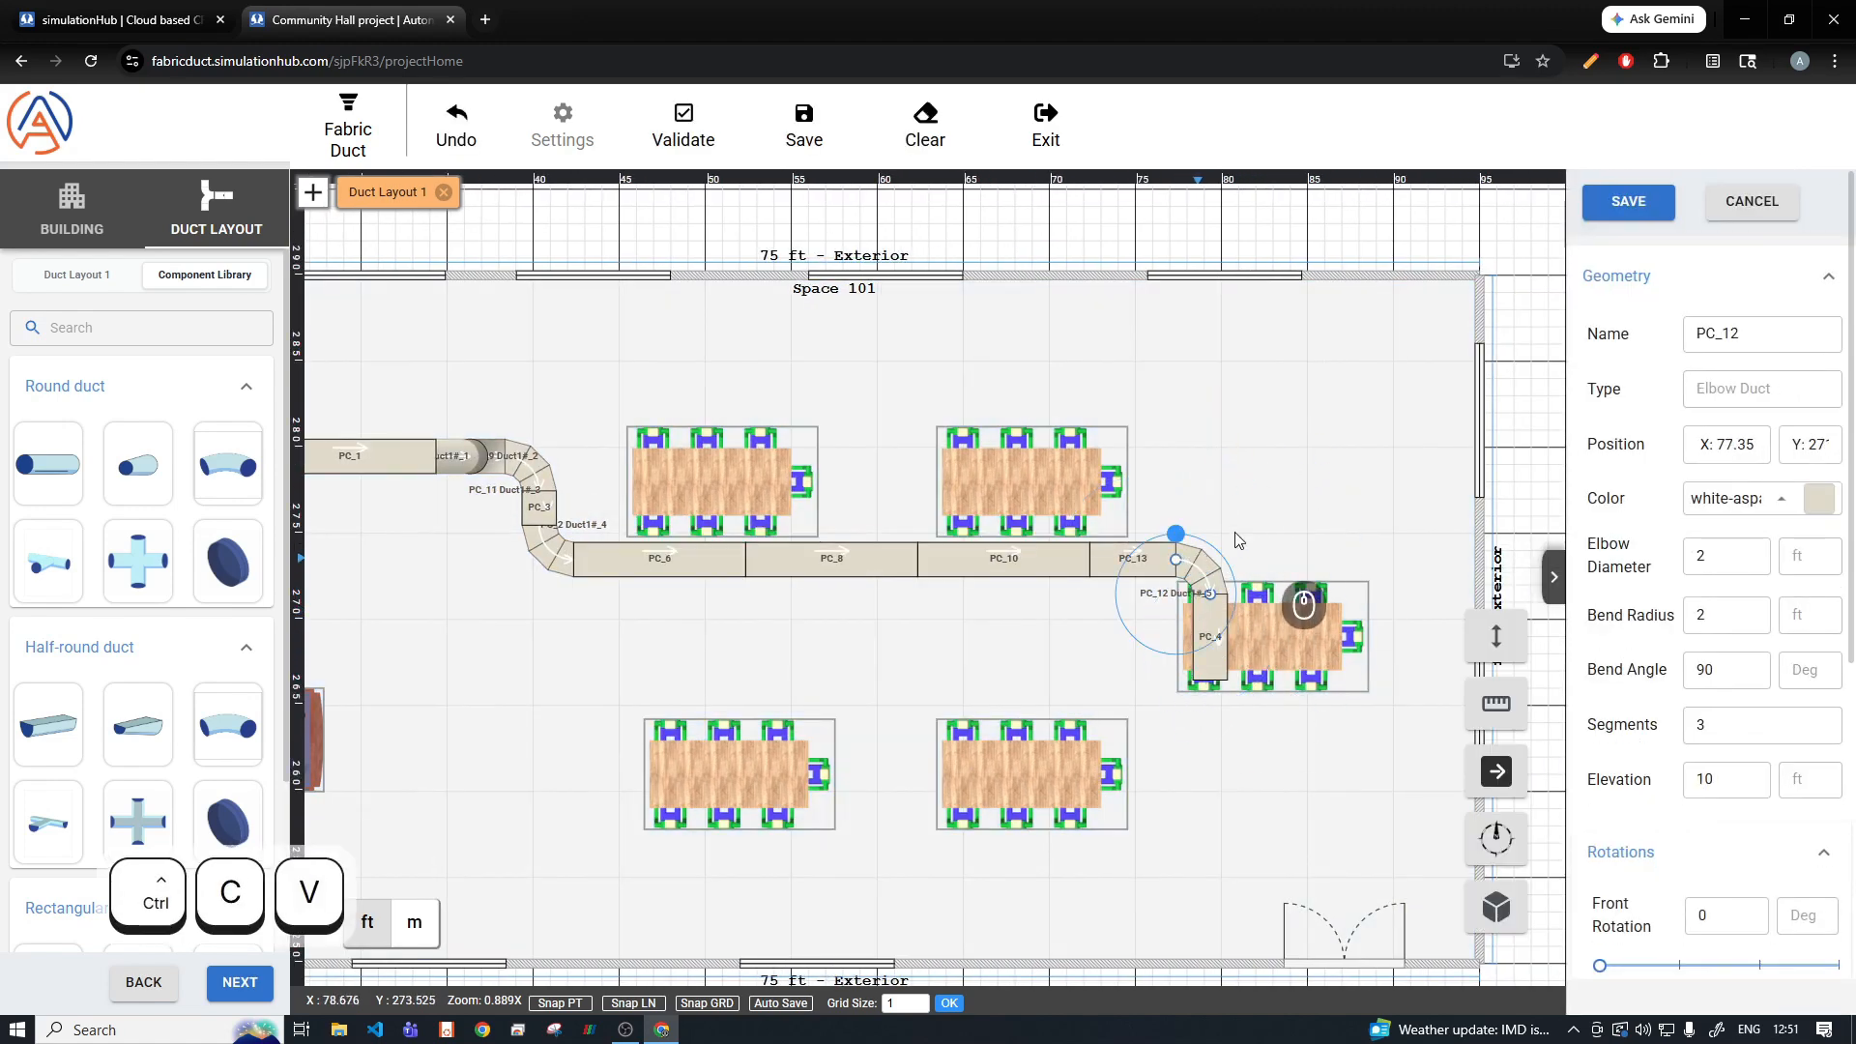
drag(1245, 790, 1165, 648)
Step: Copy the 5 ft straight duct and join the copy to the lower elbow to start the return run
click(1104, 509)
key(ctrl+c)
key(ctrl+v)
drag(1269, 679, 949, 650)
drag(1015, 651, 1085, 677)
Step: Duplicate the 10 ft straight duct three times and join the copies end to end to extend the return run
click(974, 523)
key(ctrl+c)
key(ctrl+v)
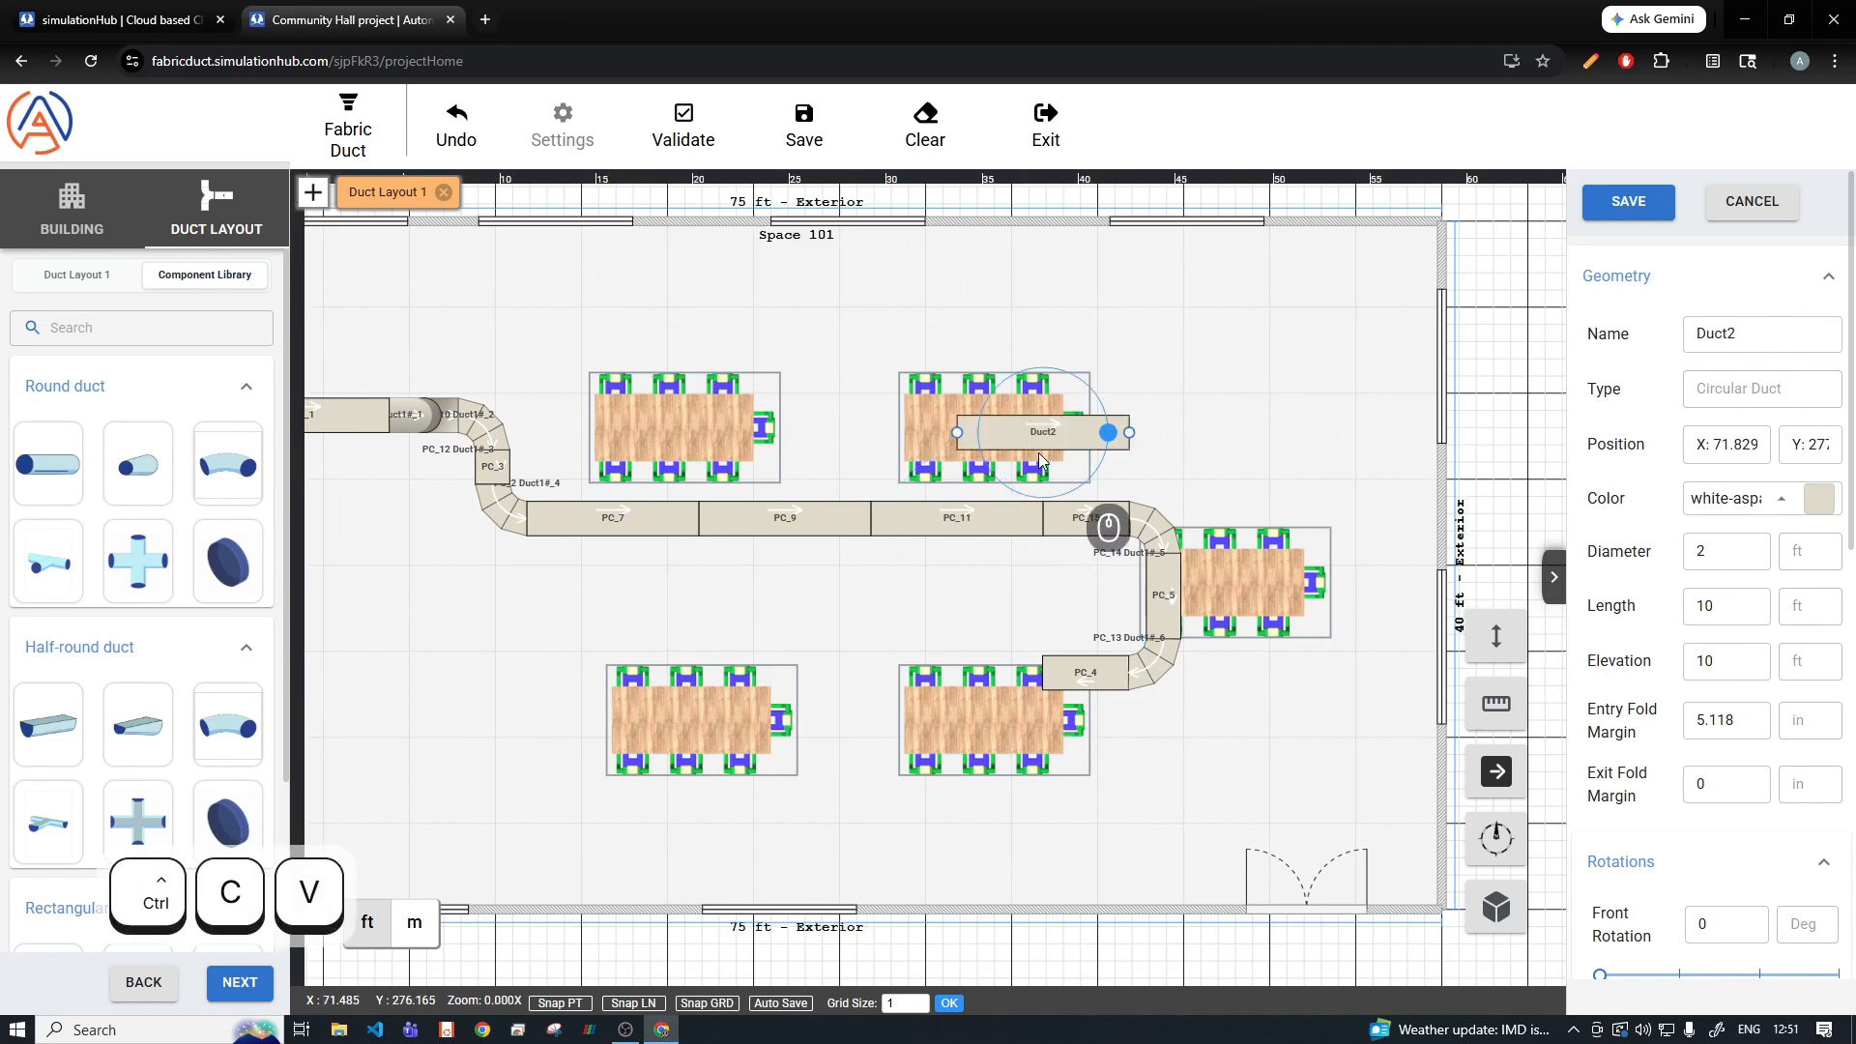
drag(1043, 440, 979, 682)
drag(896, 645, 1079, 645)
key(ctrl+c)
key(ctrl+v)
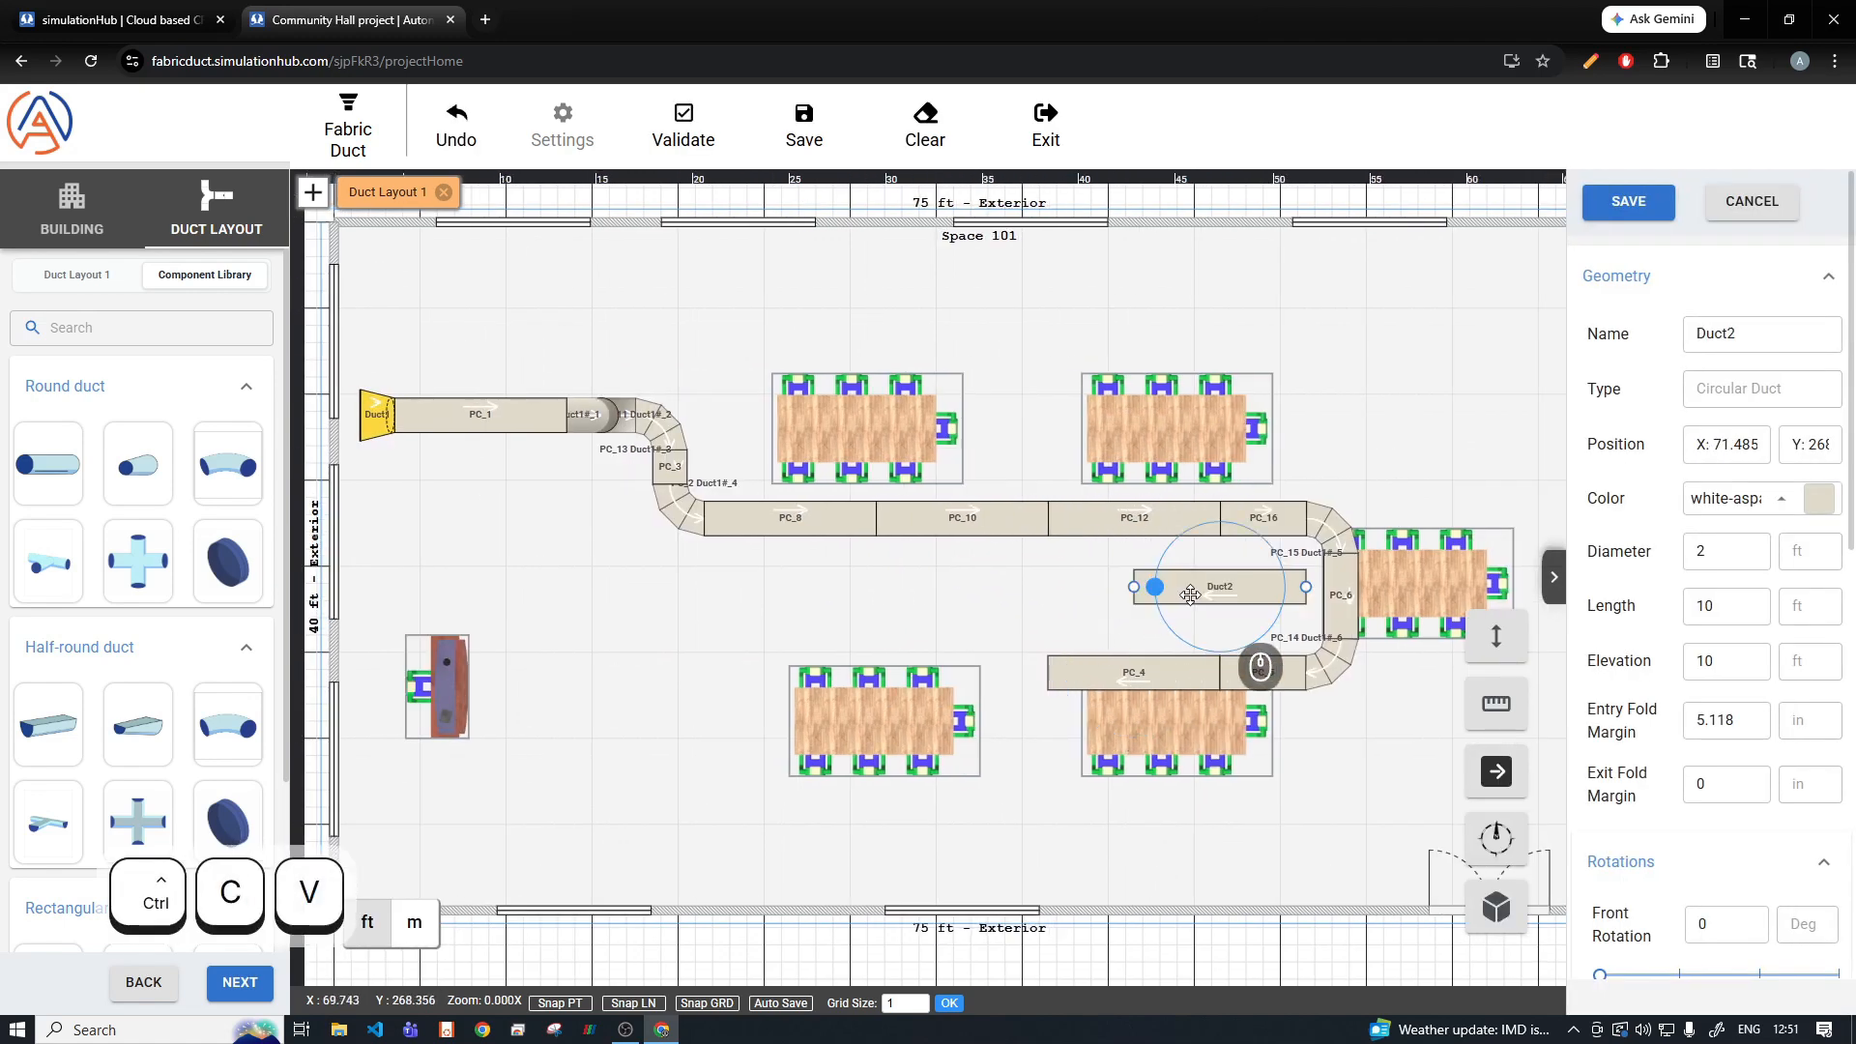
drag(1150, 694, 966, 665)
key(ctrl+c)
key(ctrl+v)
drag(1039, 572, 796, 655)
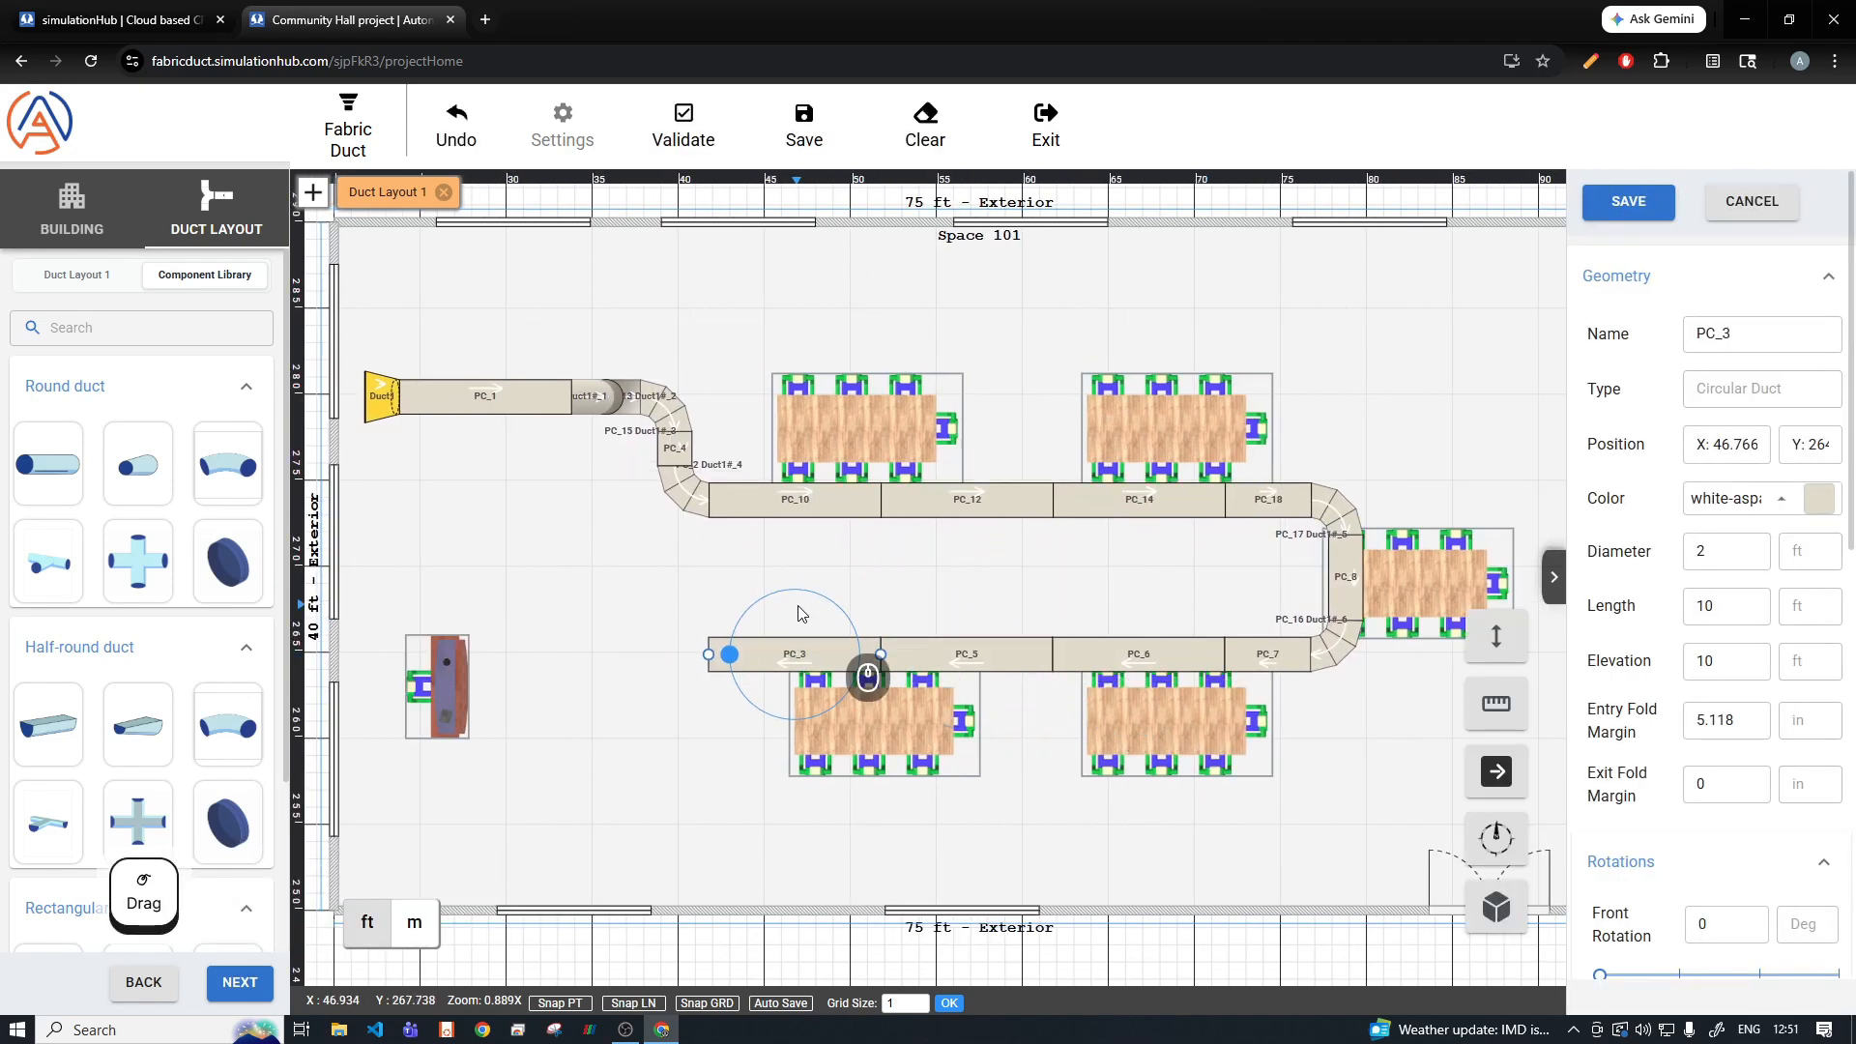
Step: Place a round end cap at 10 ft elevation and attach it to the open end of the return run
click(229, 561)
click(611, 634)
drag(609, 696, 652, 634)
click(1687, 202)
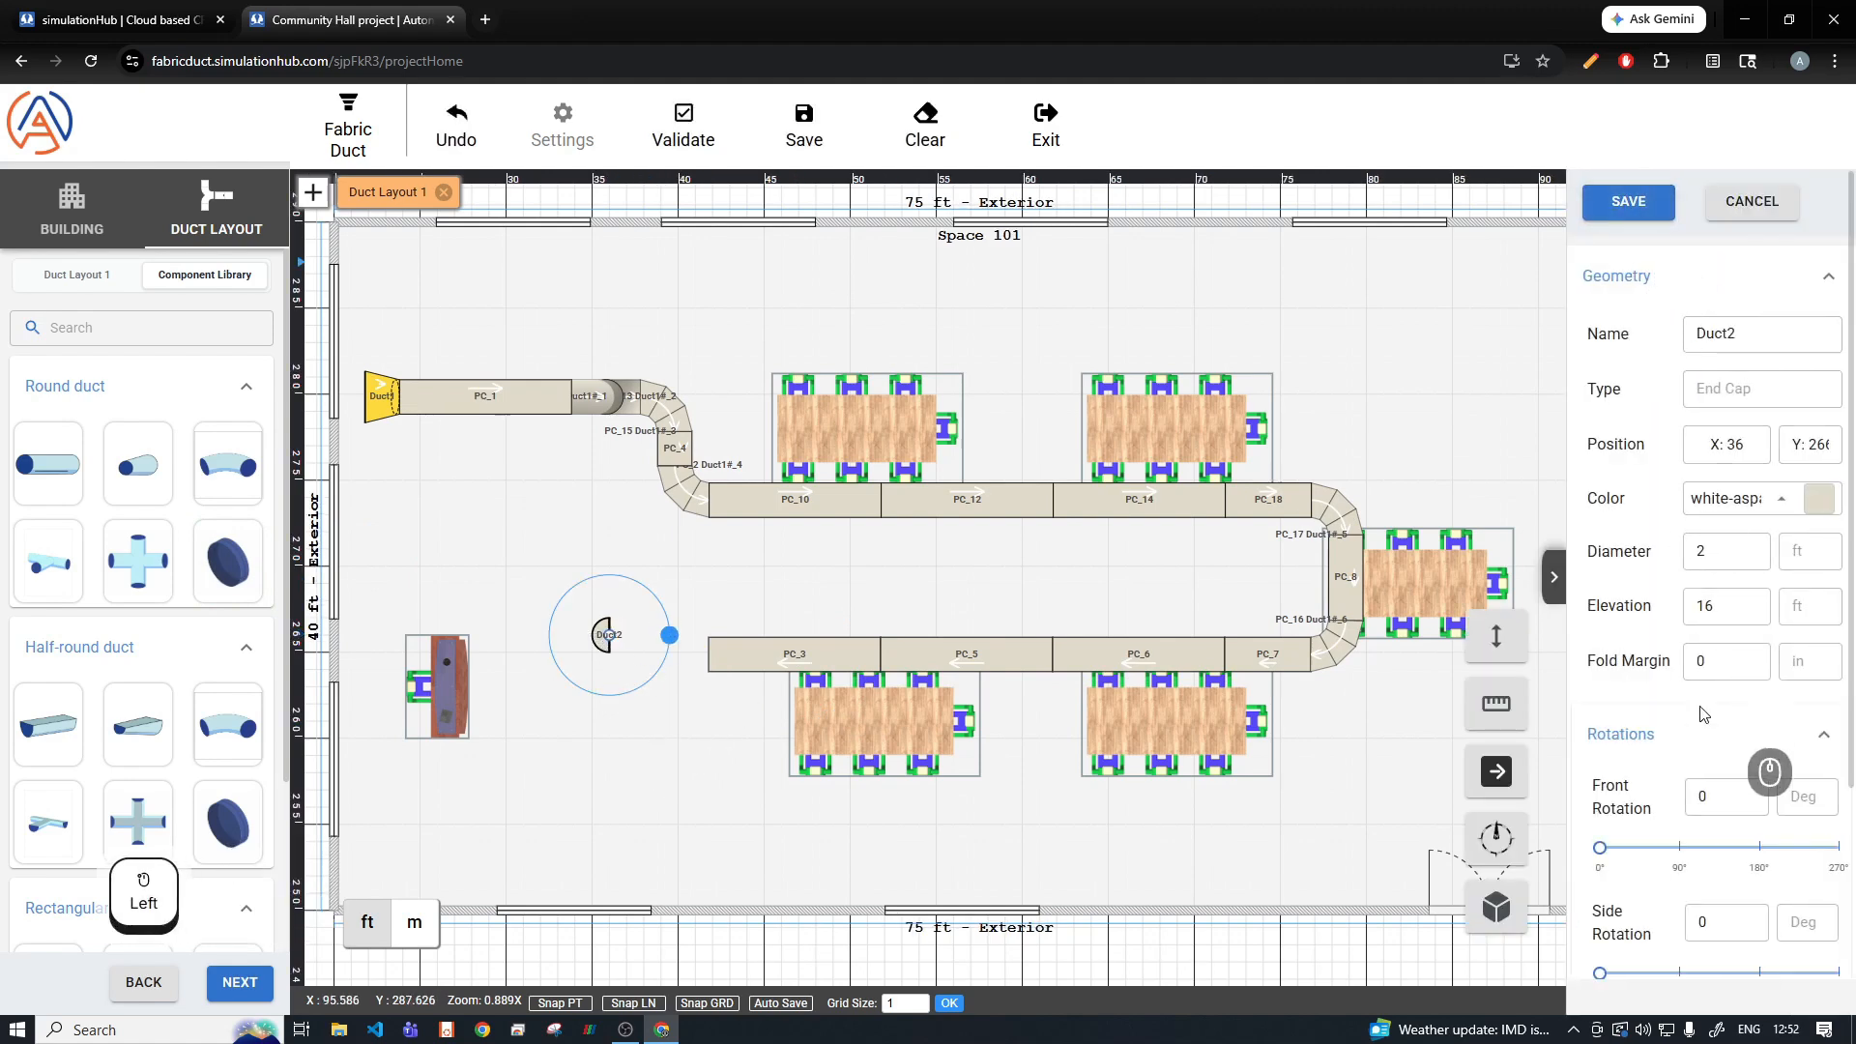
click(1628, 201)
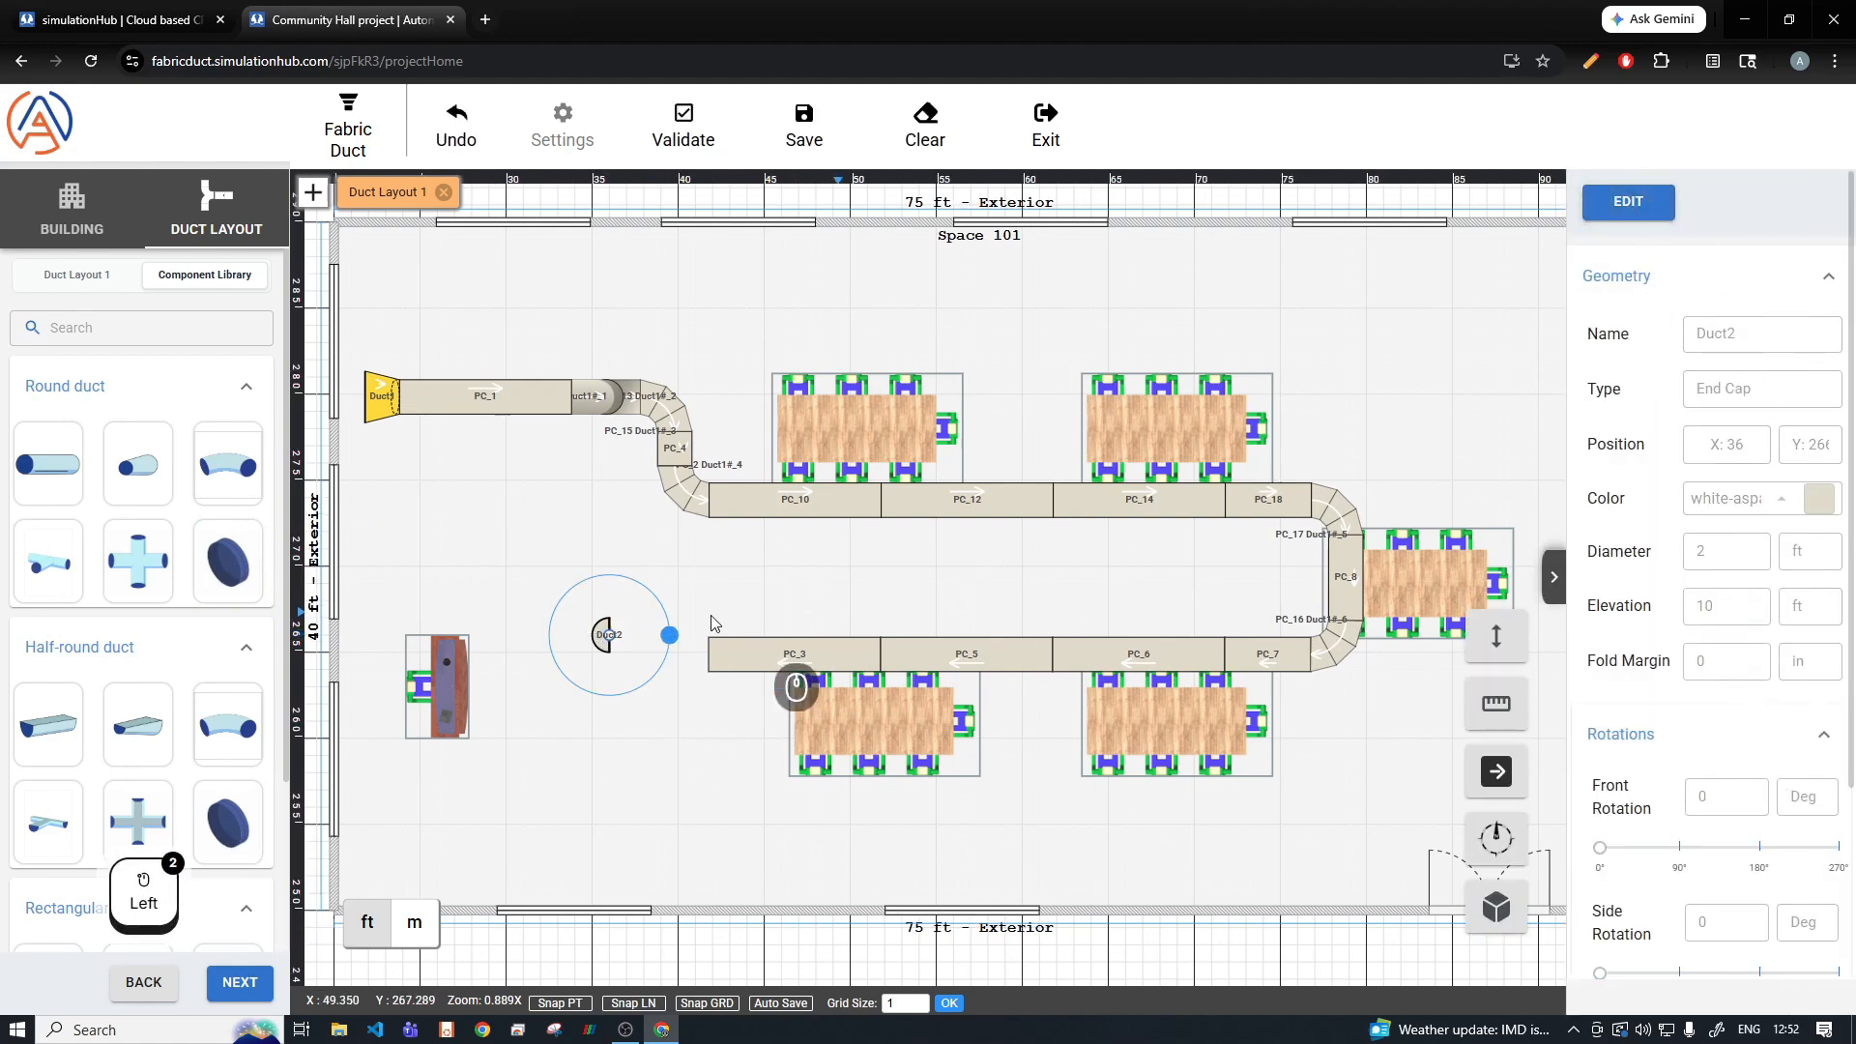
drag(609, 643, 708, 662)
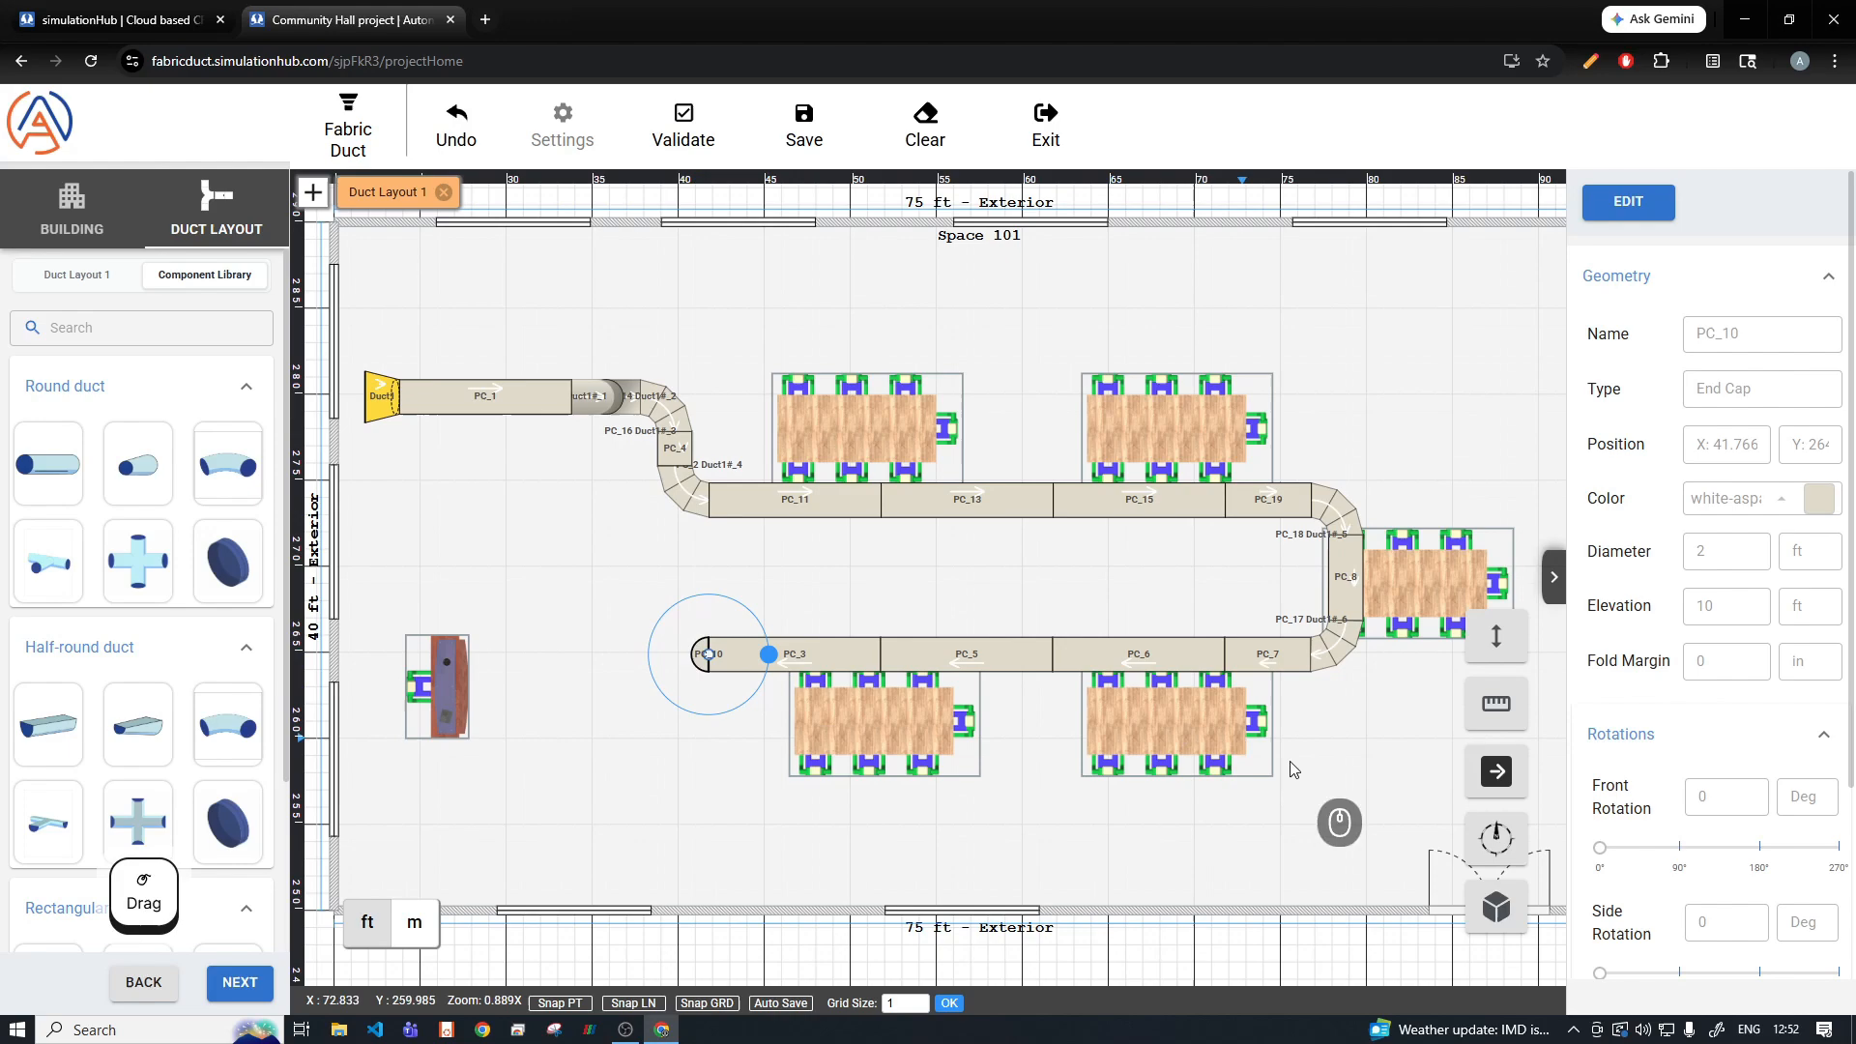
Step: Inspect the completed duct layout from several angles in 3D and return to the 2D plan
click(1496, 906)
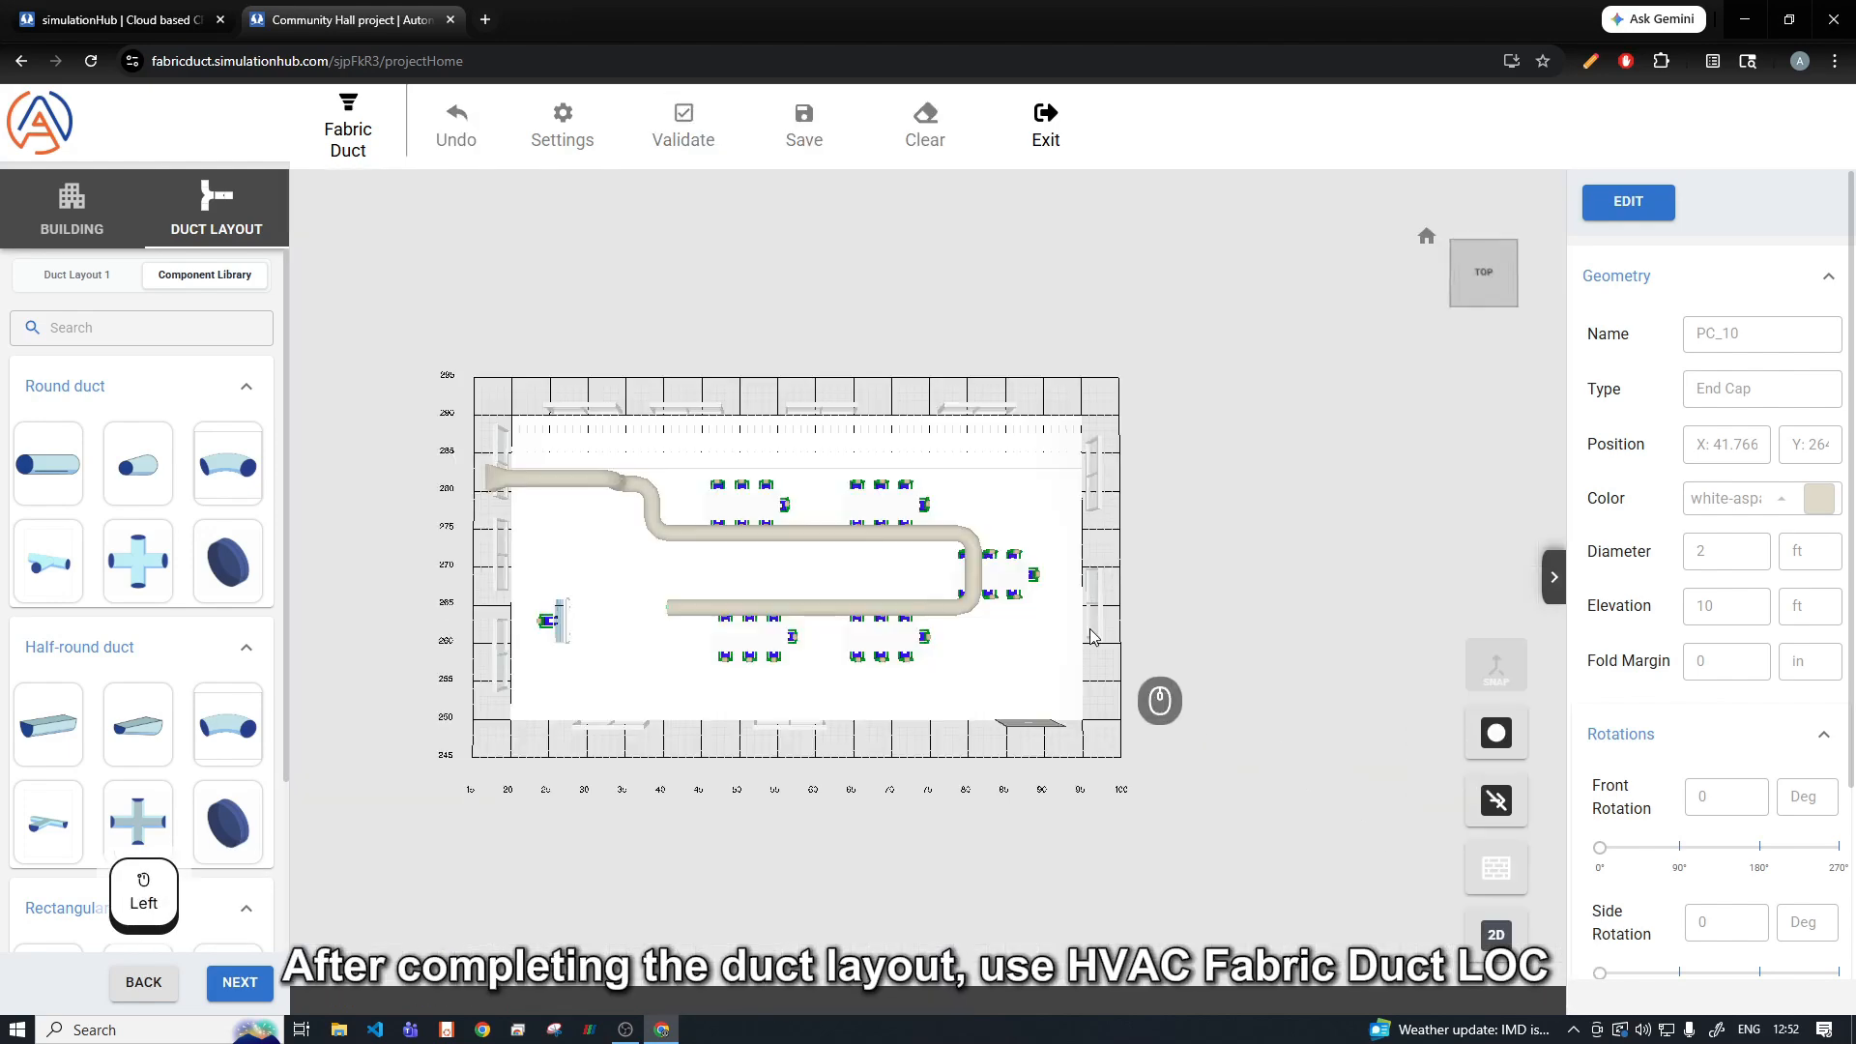
drag(890, 661, 977, 548)
scroll(664, 584, up, 5)
scroll(694, 583, up, 5)
drag(667, 572, 763, 575)
scroll(617, 565, down, 3)
drag(600, 602, 1073, 662)
scroll(916, 568, down, 5)
click(1488, 926)
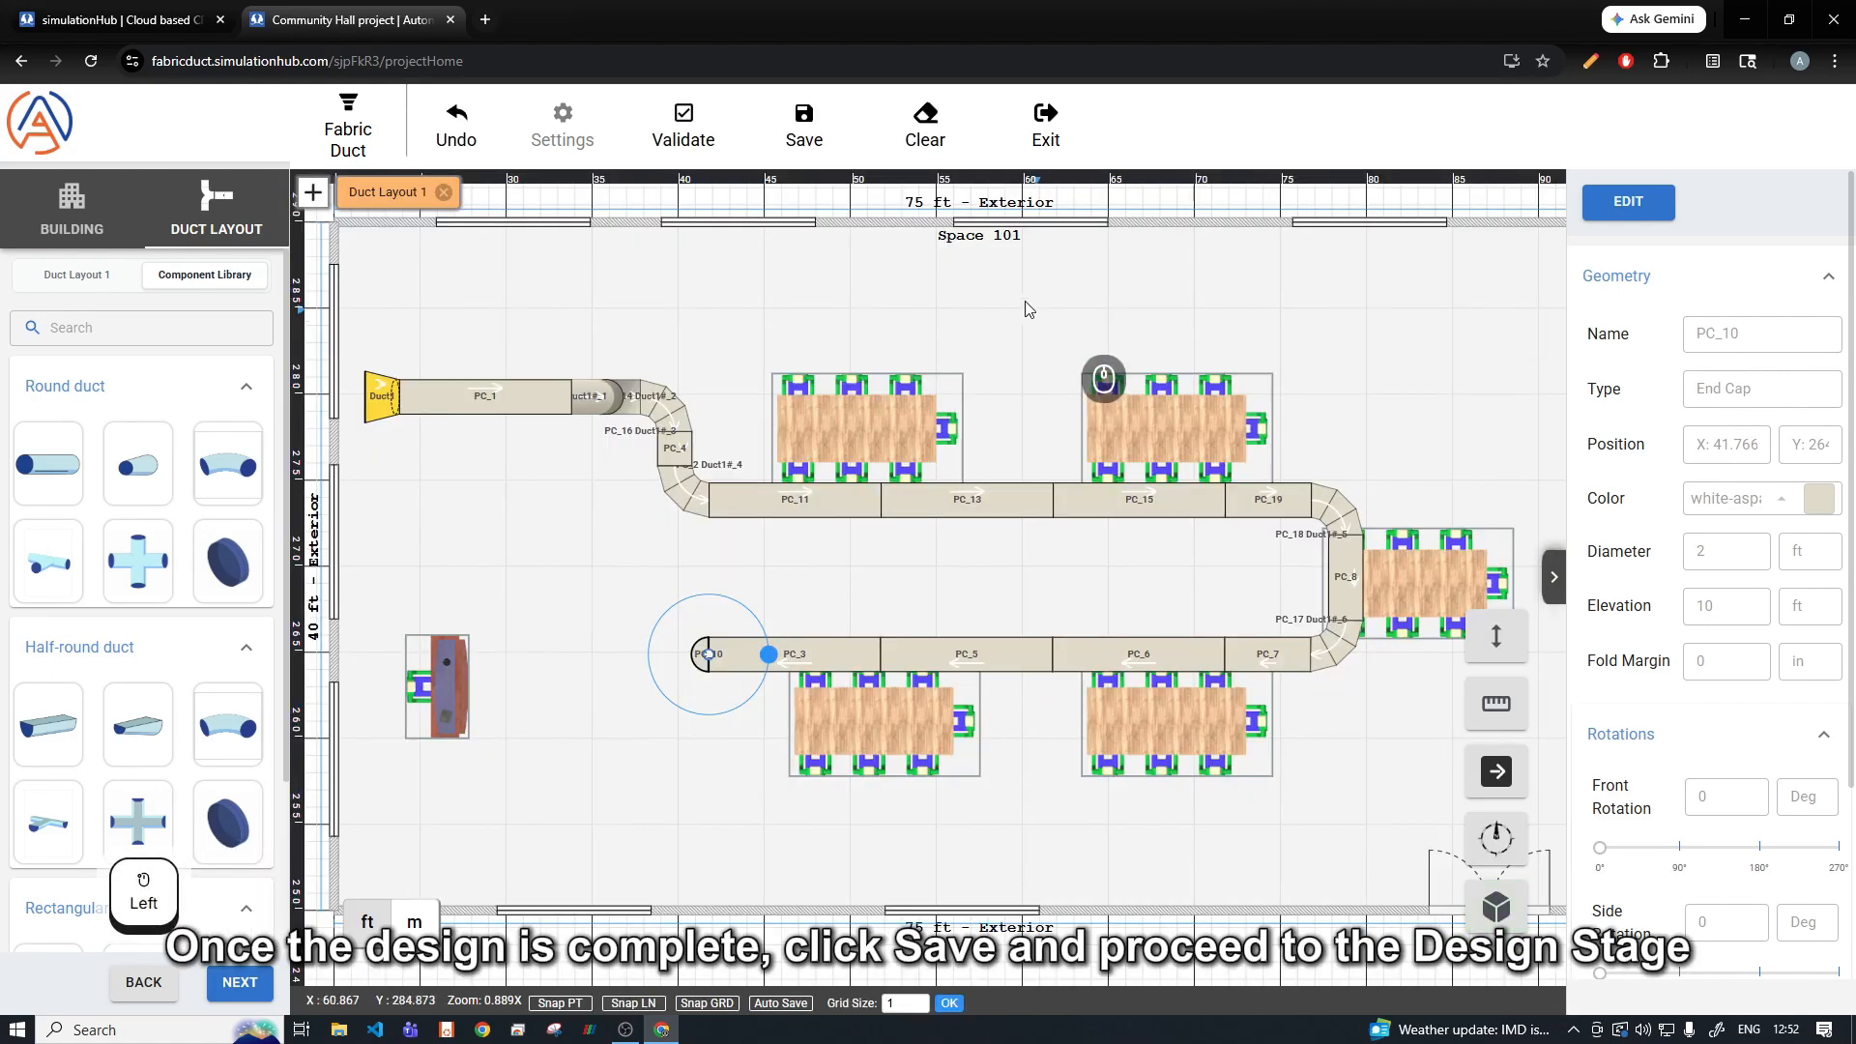
Step: Save the duct layout and exit the airside design mode
click(822, 114)
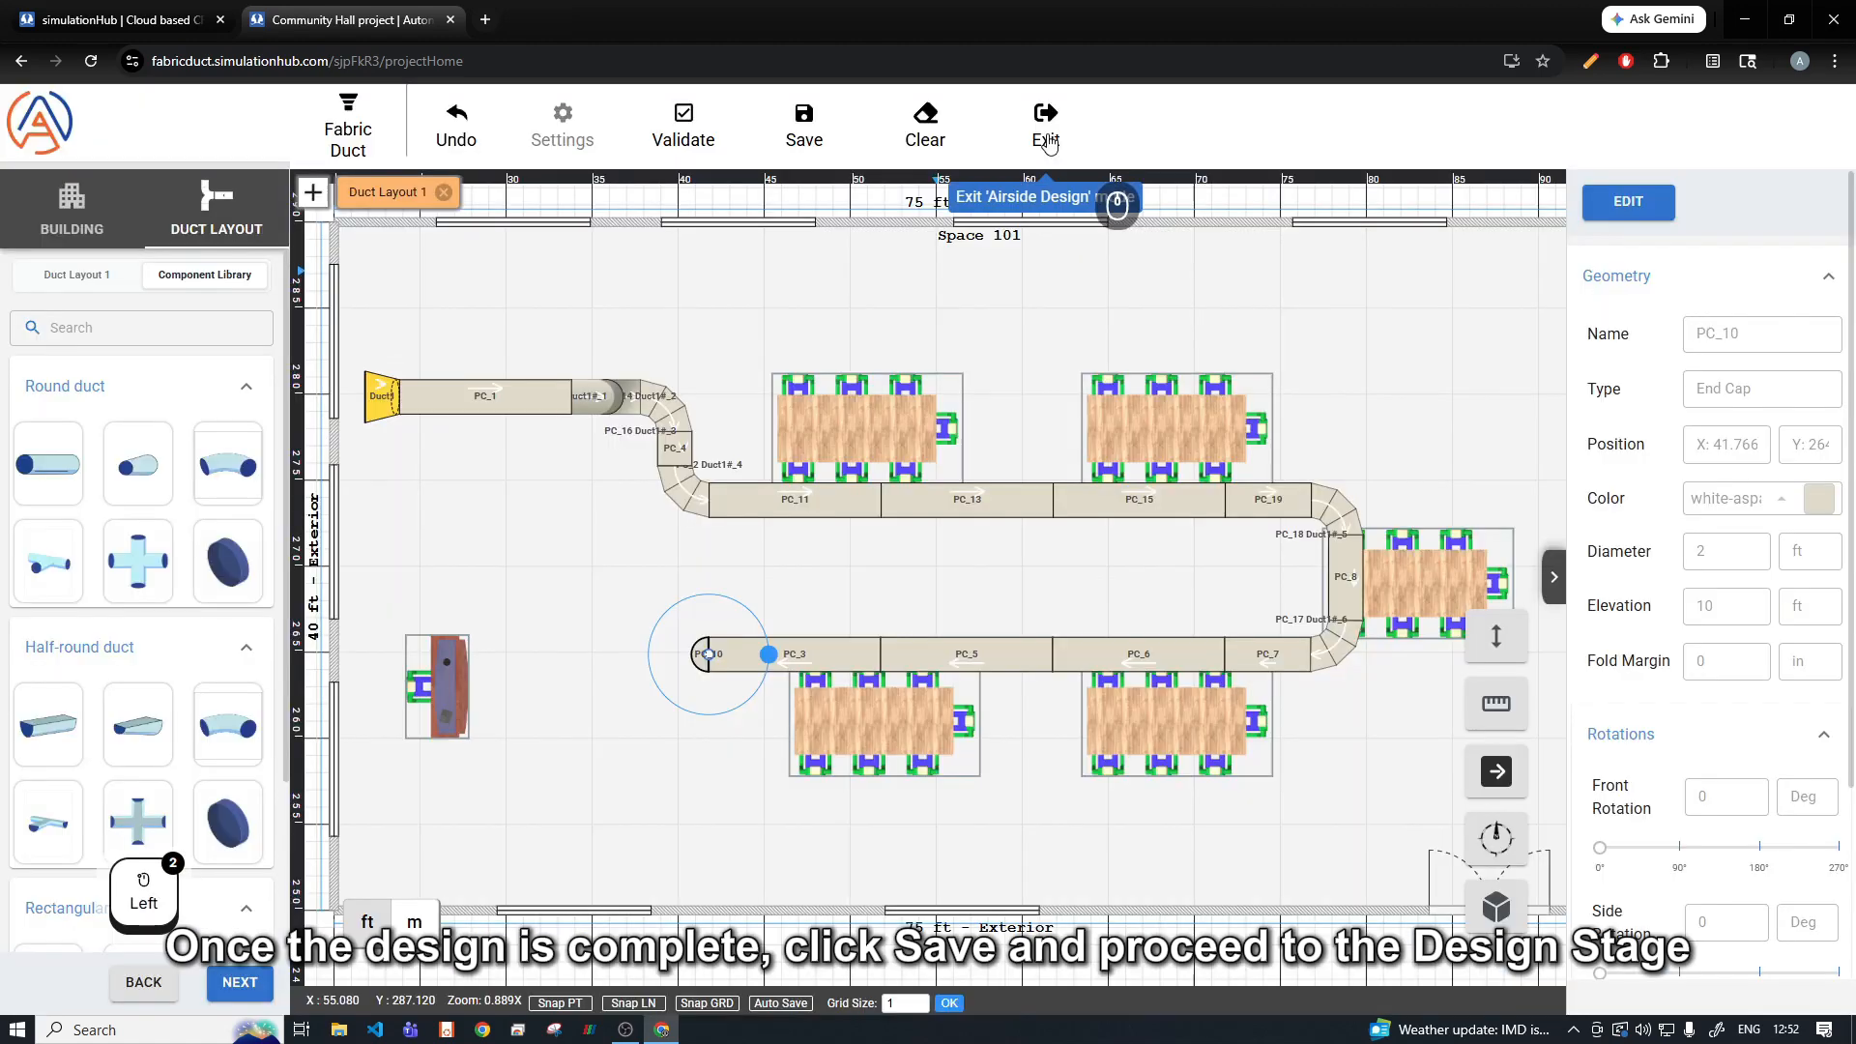
click(1044, 131)
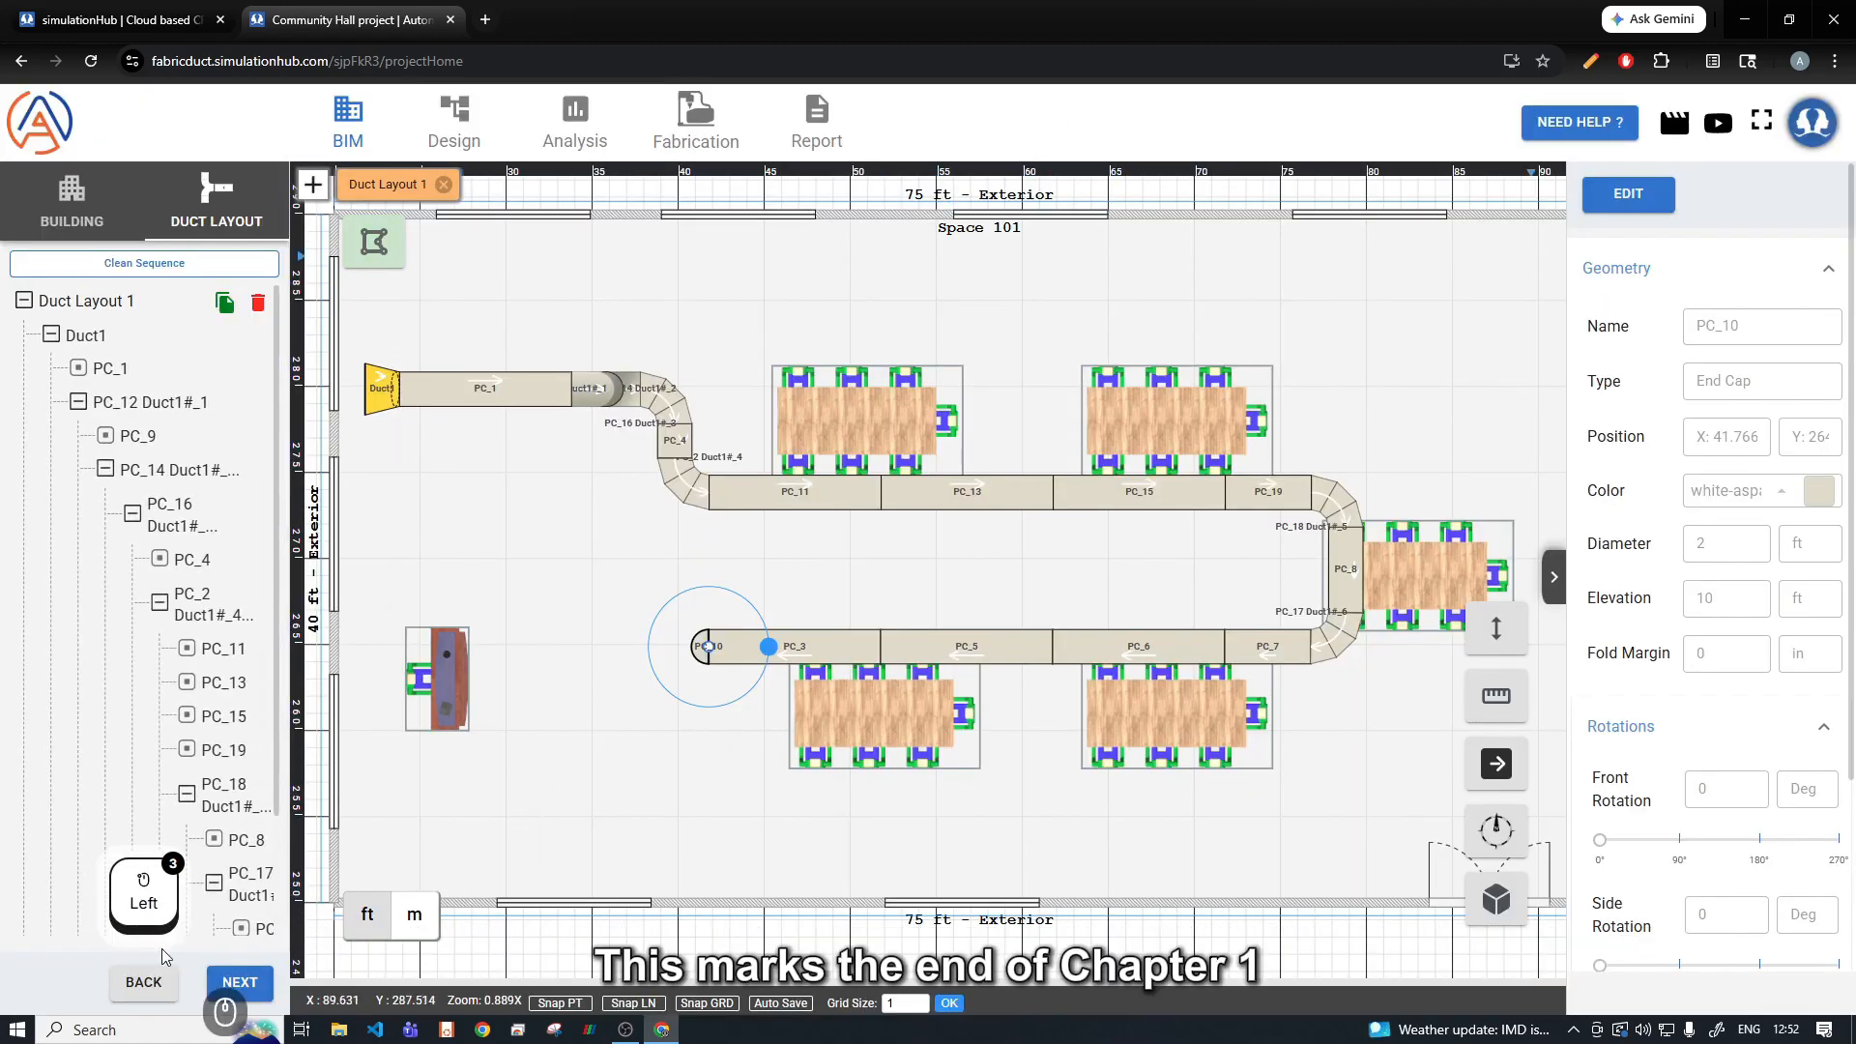